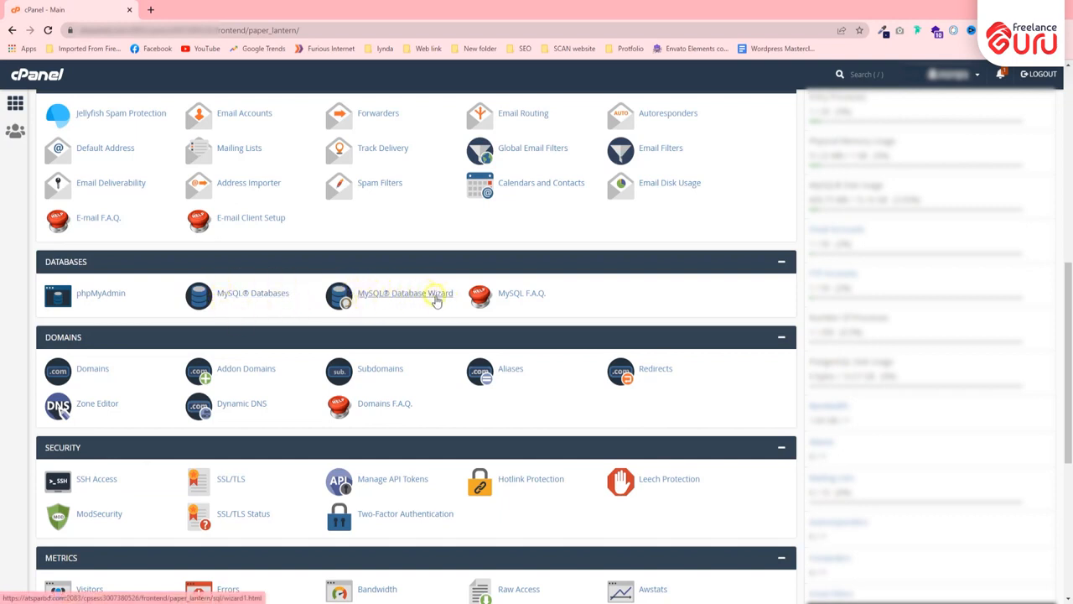
# Scroll the dashboard to the Files section and launch File Manager in a new tab
pyautogui.scroll(-1, 241, 350)
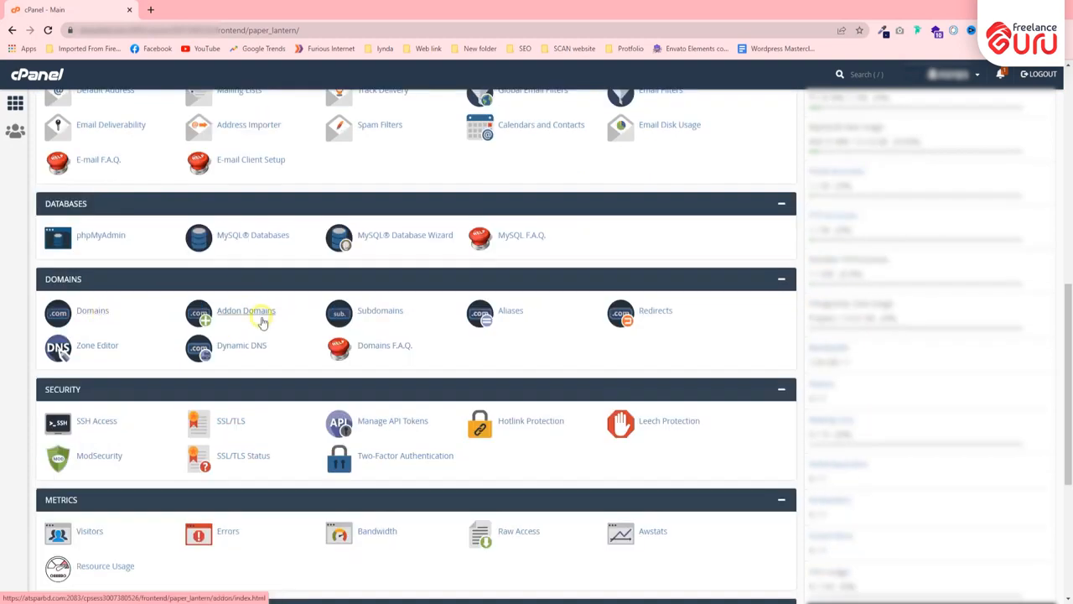
pyautogui.scroll(-3, 408, 318)
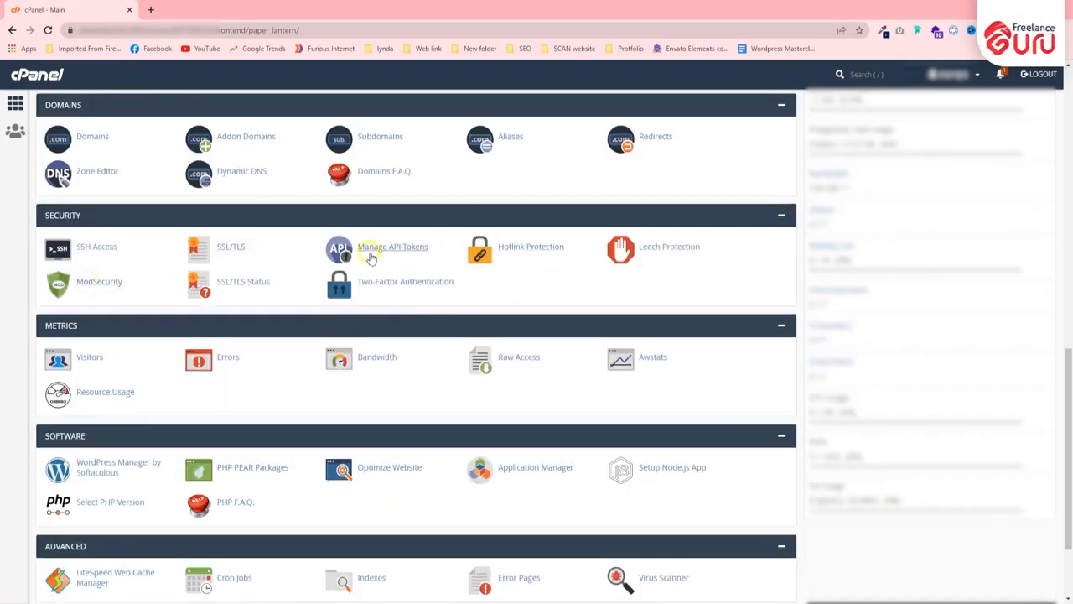
pyautogui.scroll(-2, 201, 335)
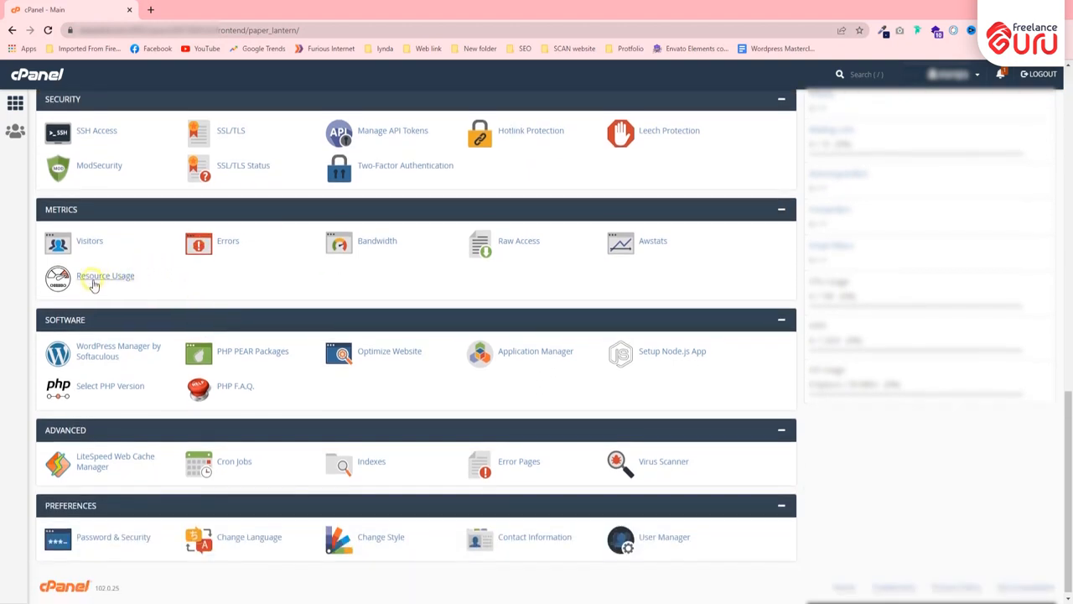
pyautogui.scroll(-1, 125, 323)
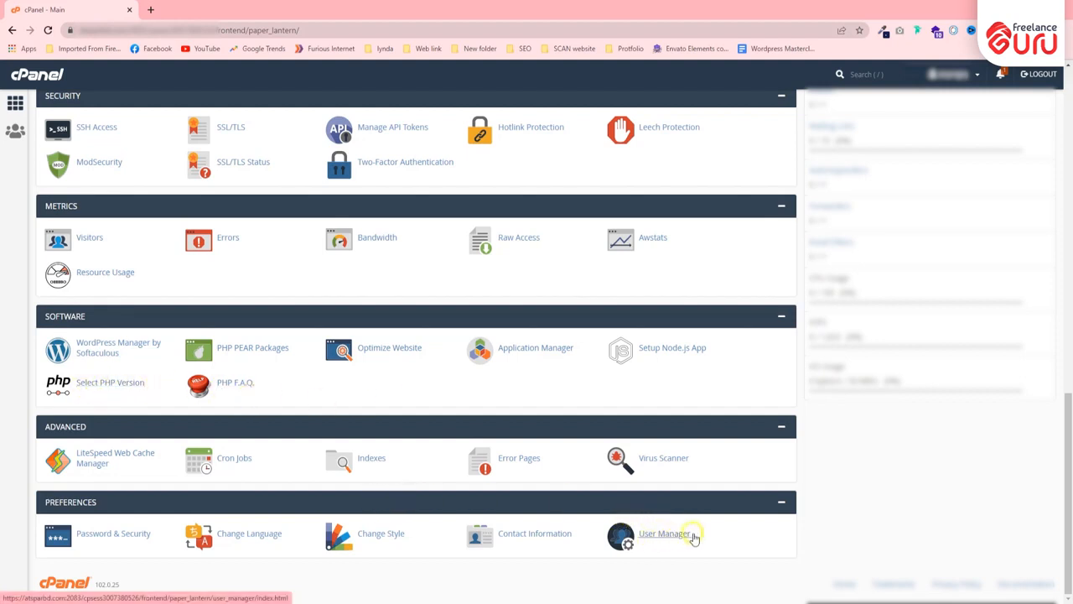
pyautogui.scroll(10, 395, 469)
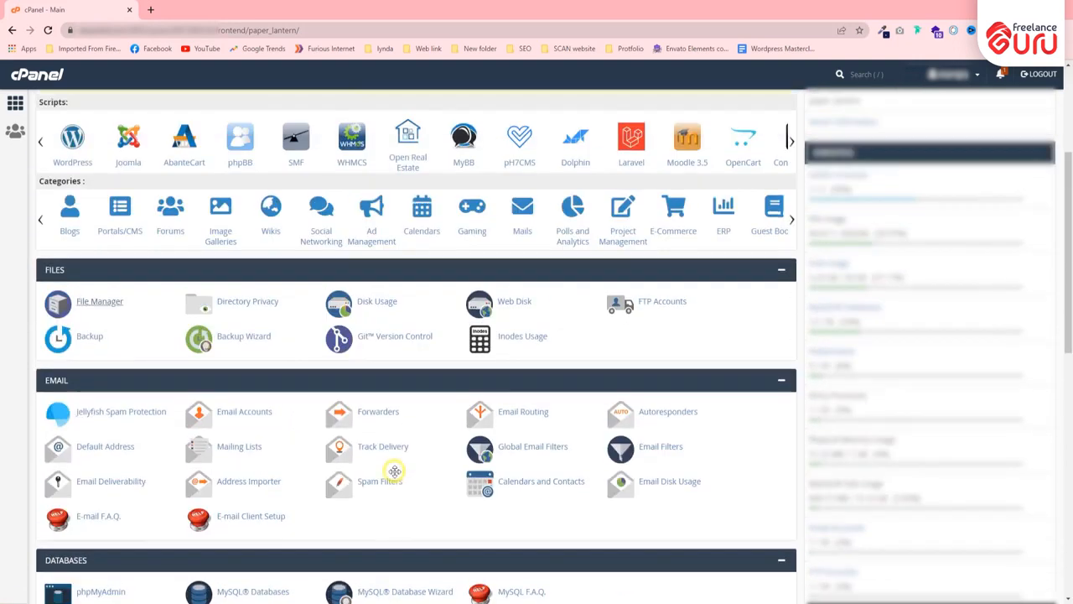
pyautogui.scroll(1, 394, 470)
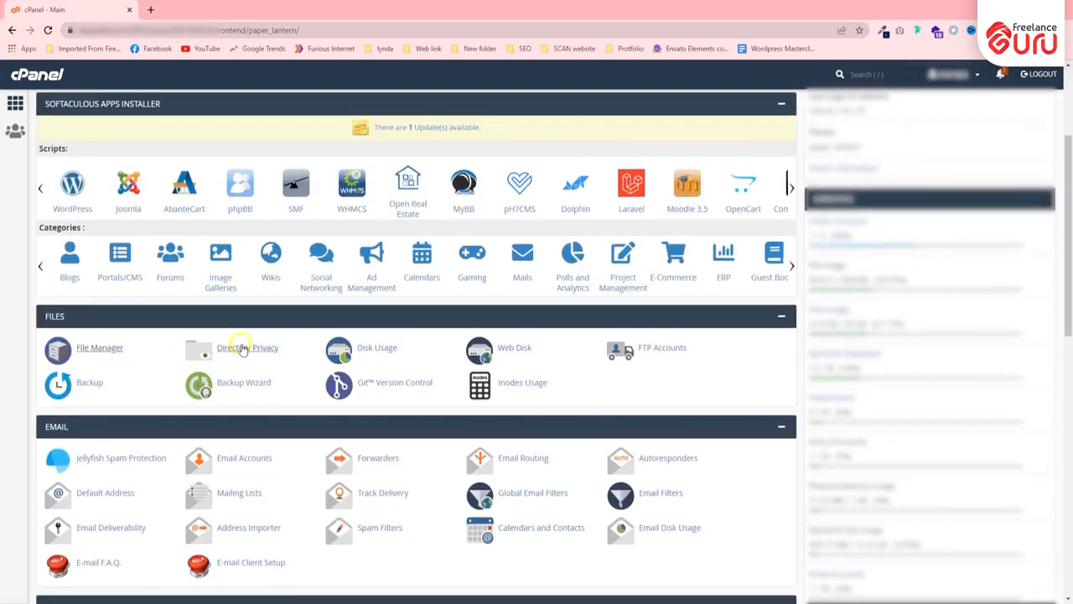
pyautogui.scroll(-1, 241, 349)
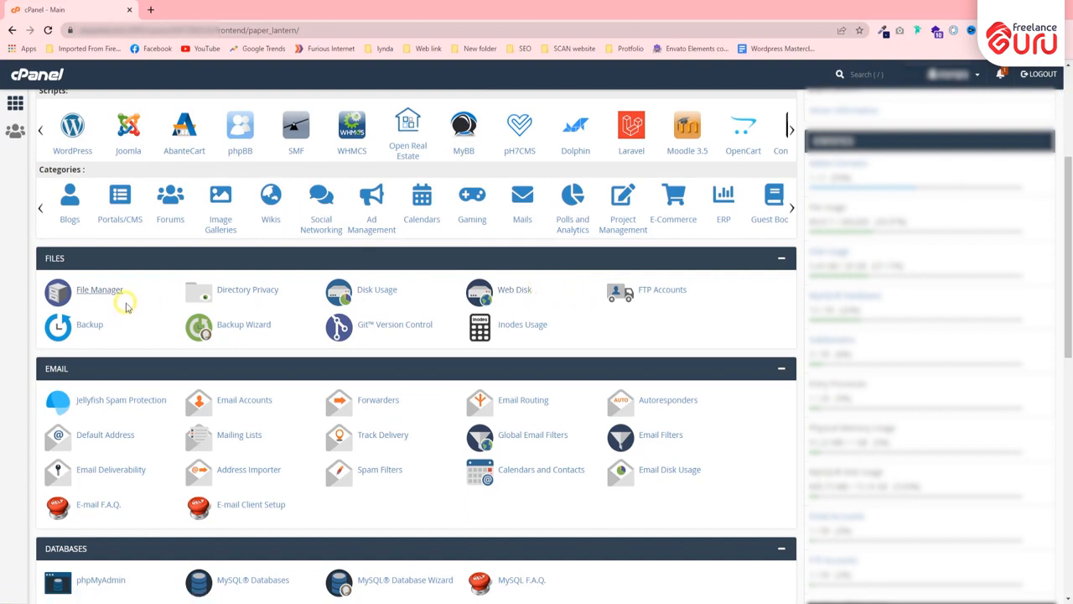
pyautogui.click(96, 289)
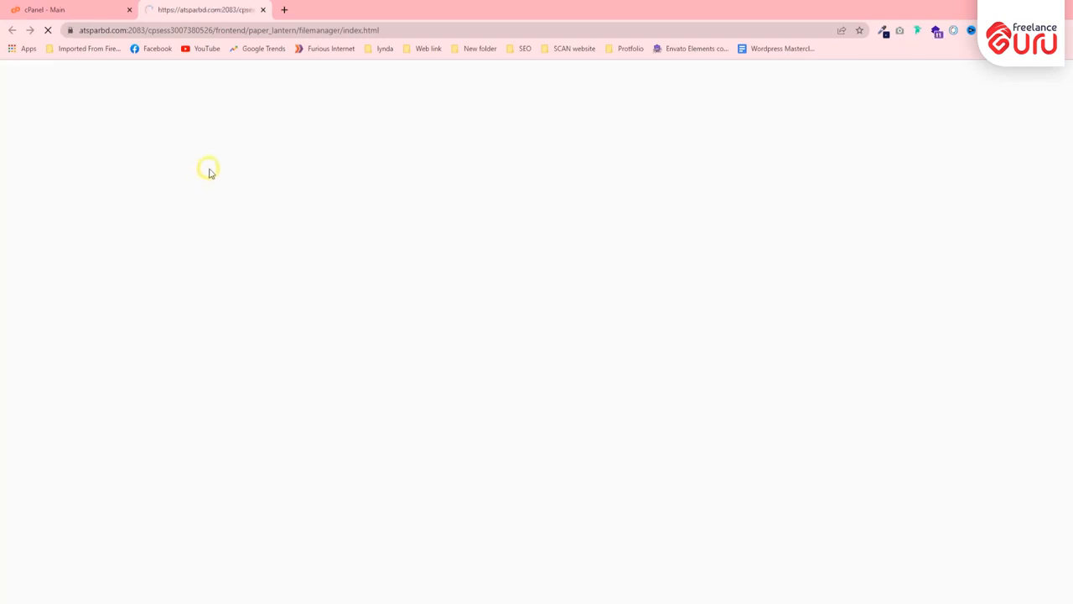
# Browse the home directory, selecting the FitKids, freelanceguru.net and Learning.webprudent.net folders
pyautogui.scroll(-3, 271, 207)
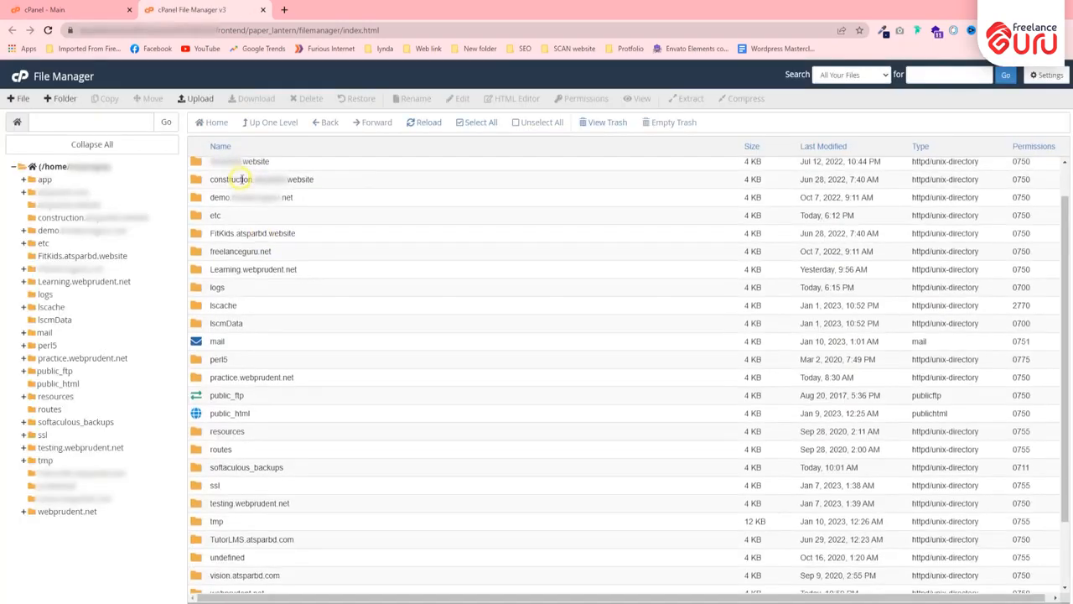
pyautogui.scroll(3, 232, 194)
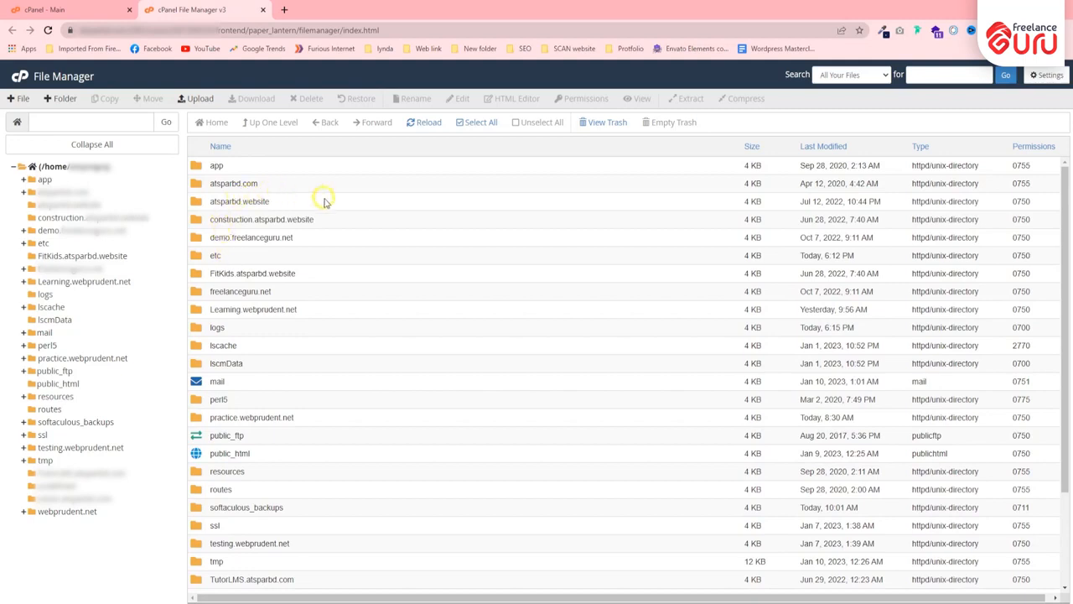
pyautogui.scroll(-1, 318, 235)
pyautogui.click(240, 213)
pyautogui.click(251, 233)
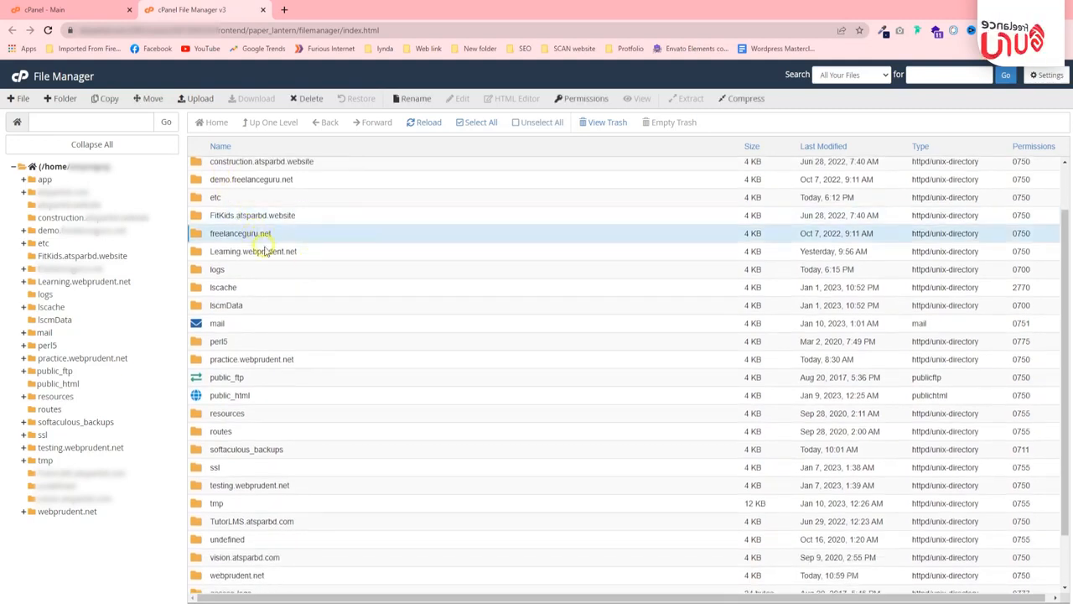
pyautogui.click(264, 250)
pyautogui.scroll(-1, 263, 246)
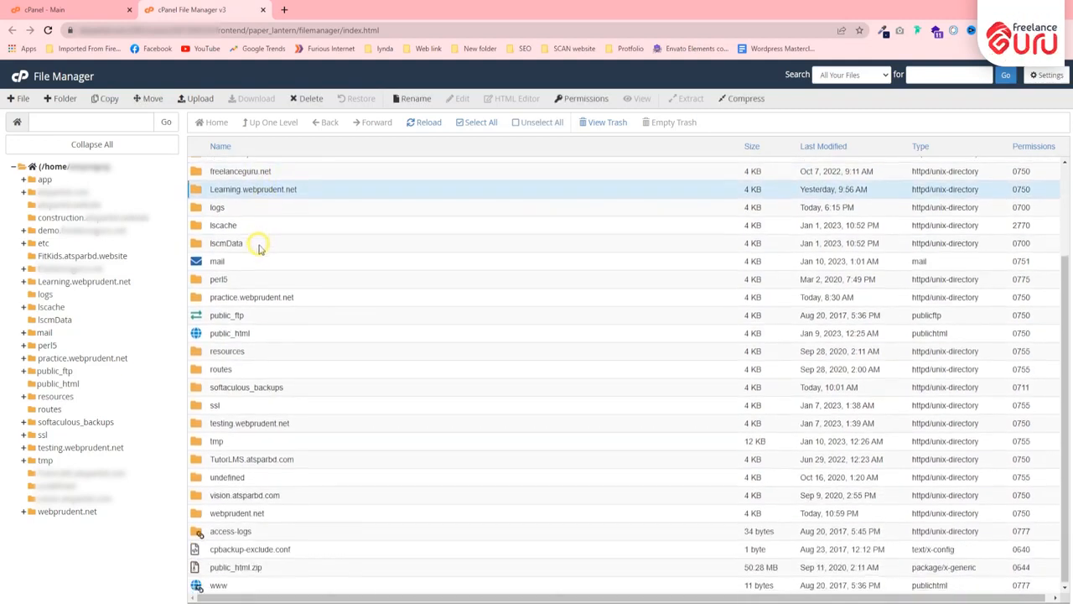
pyautogui.scroll(1, 256, 220)
pyautogui.scroll(-1, 280, 282)
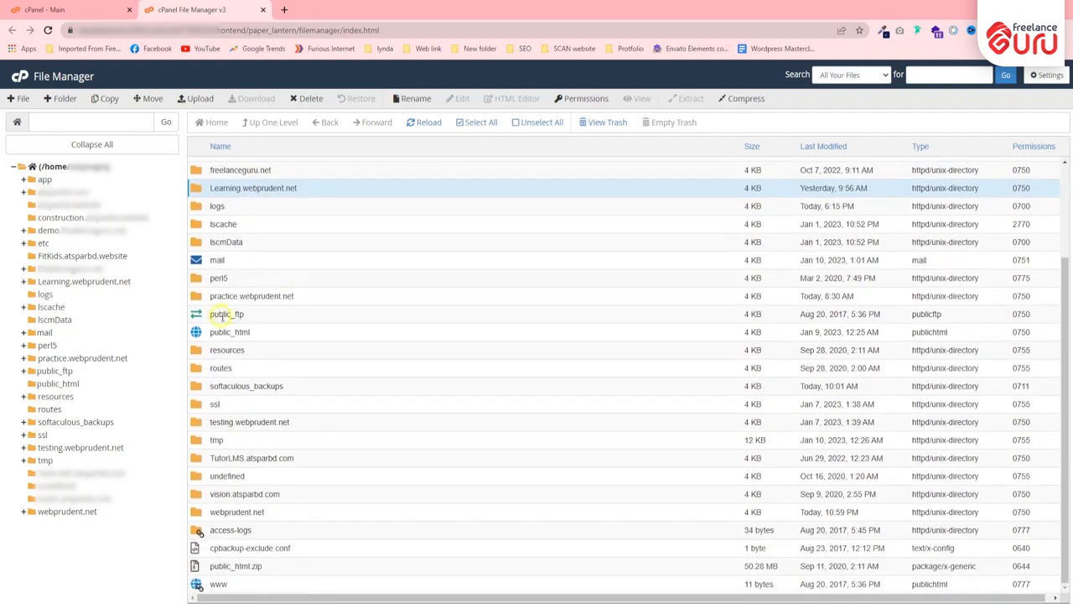
# Open public_html twice to view its contents, returning to the home directory each time
pyautogui.doubleClick(201, 332)
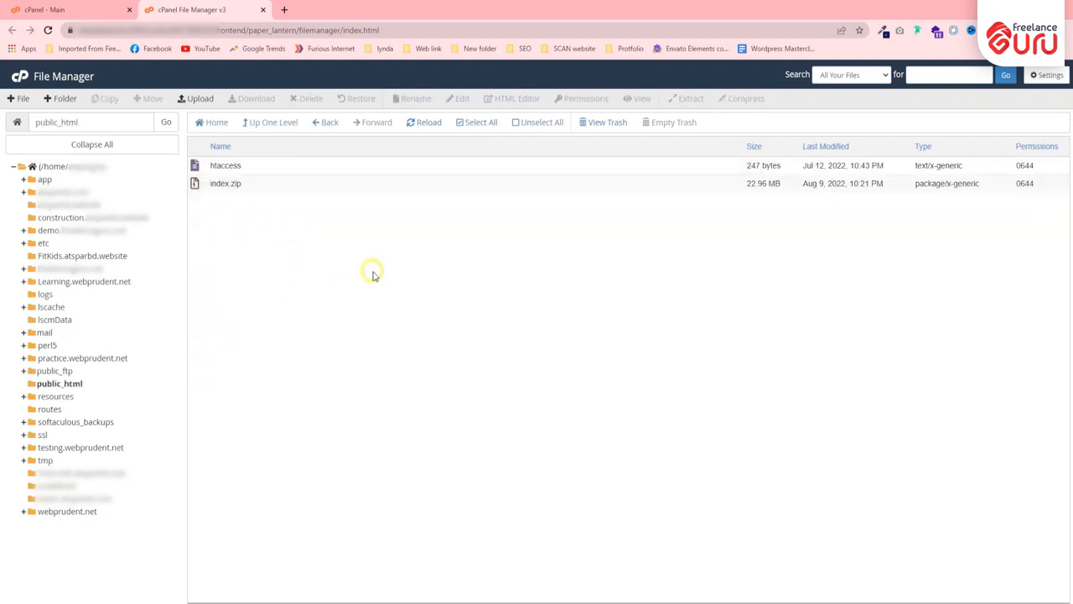
pyautogui.click(317, 123)
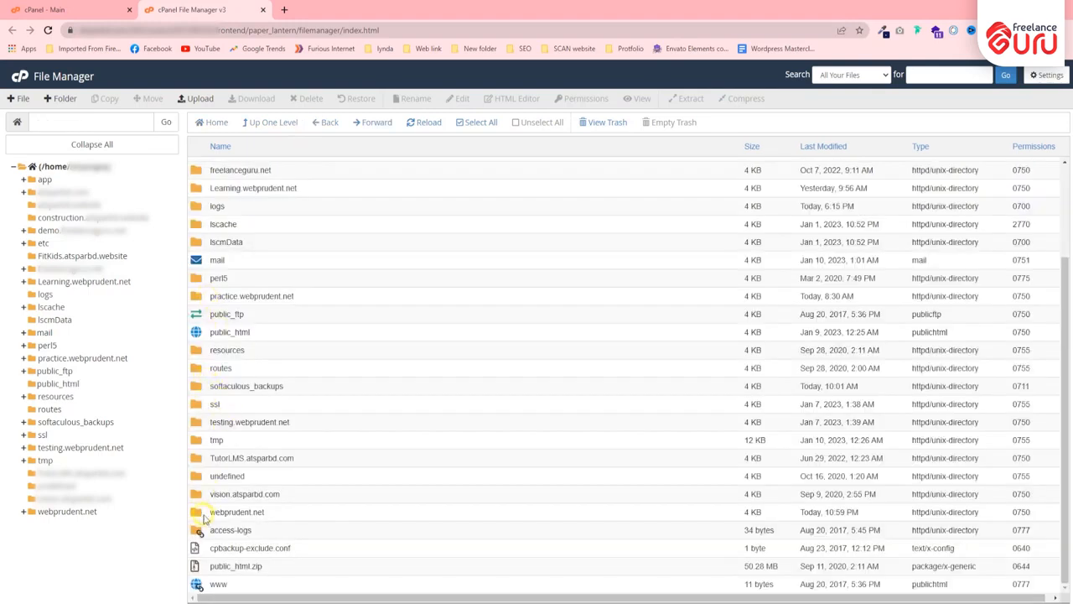
pyautogui.click(201, 518)
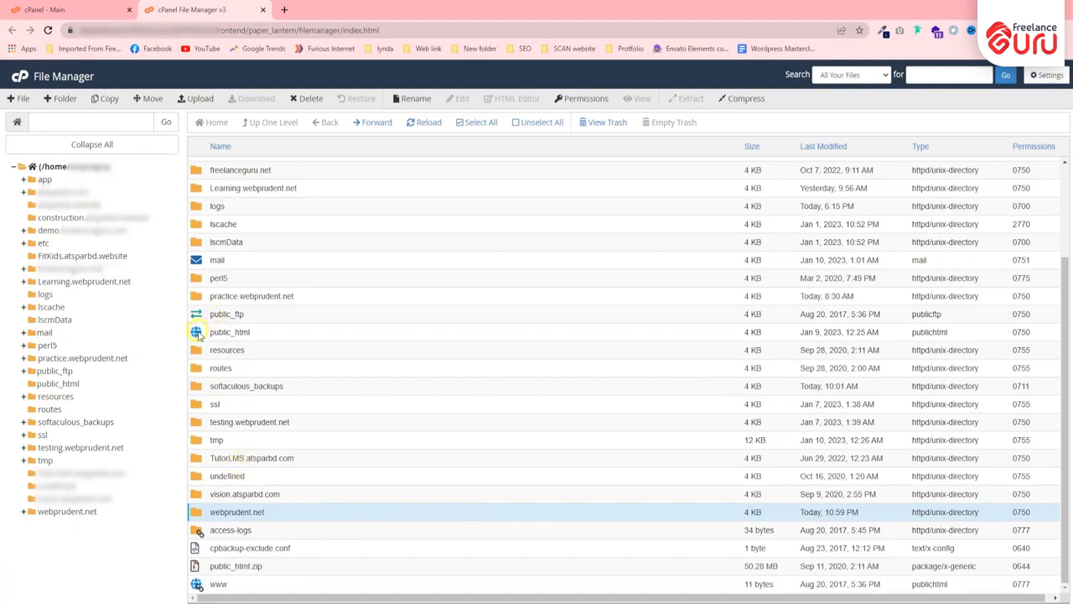
pyautogui.doubleClick(198, 333)
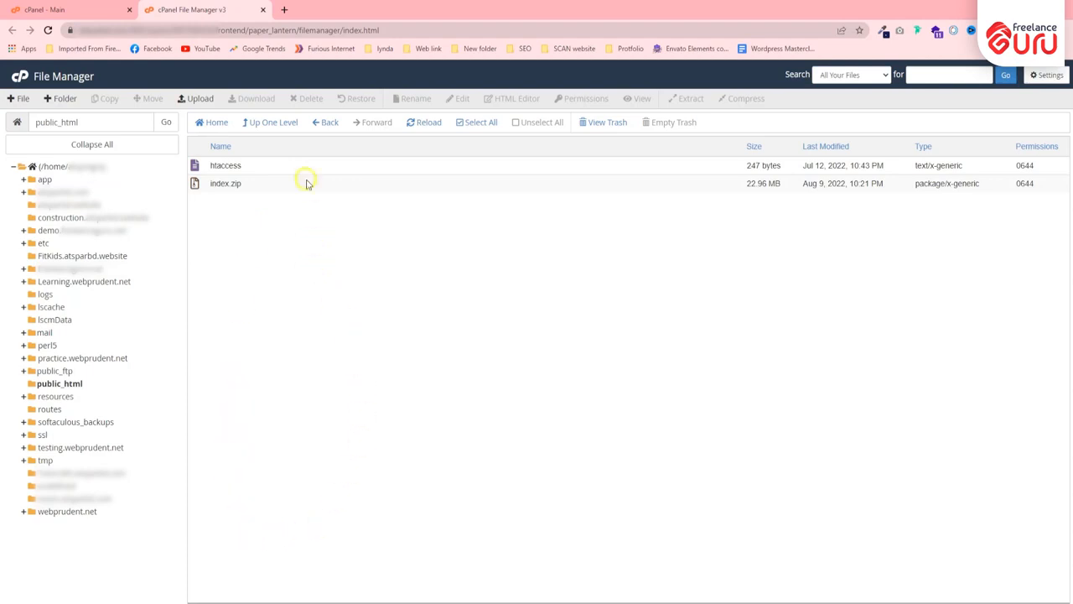
pyautogui.click(326, 122)
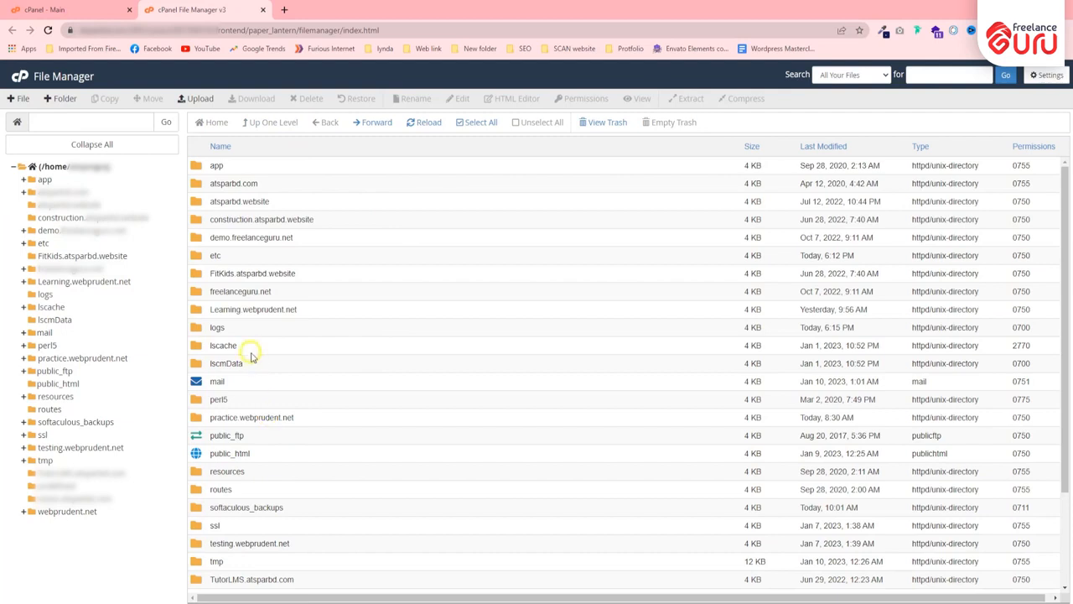
# Scroll the home listing, then close the File Manager tab to return to the dashboard
pyautogui.scroll(-2, 234, 385)
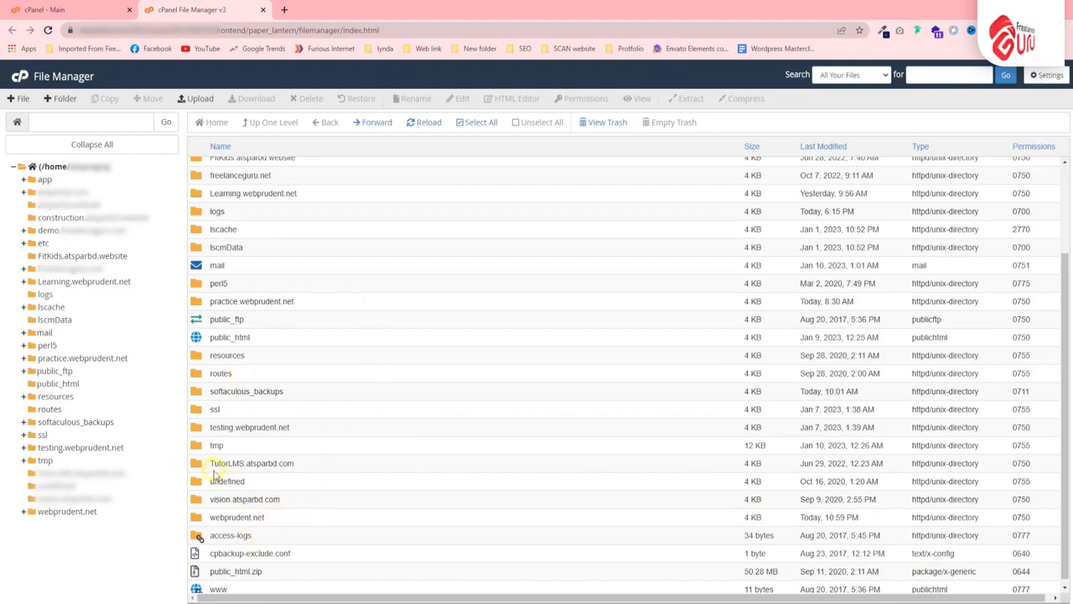
pyautogui.scroll(-1, 213, 475)
pyautogui.click(46, 9)
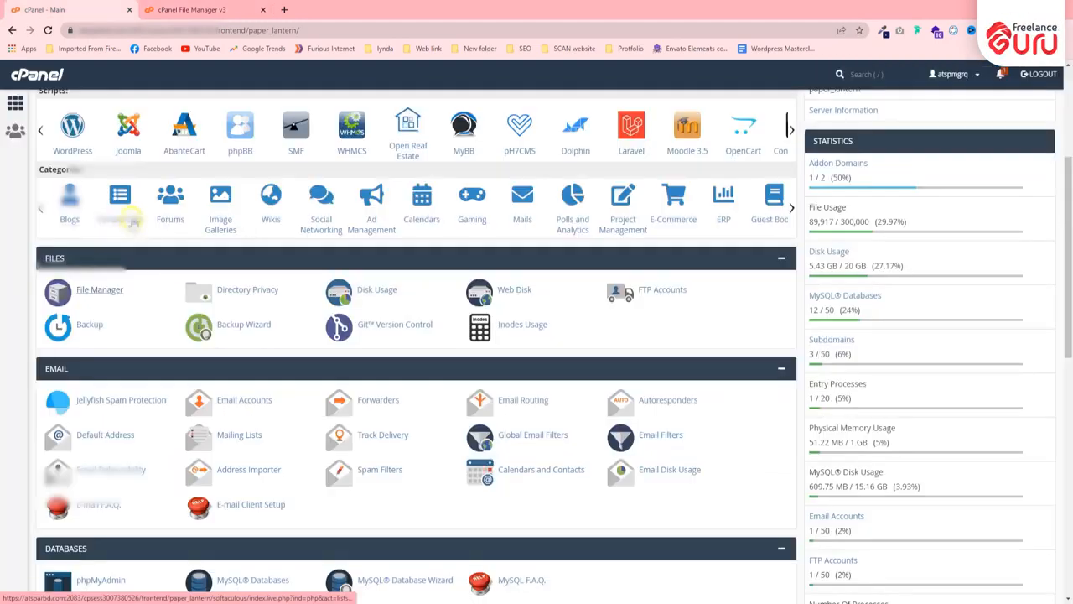
pyautogui.click(252, 10)
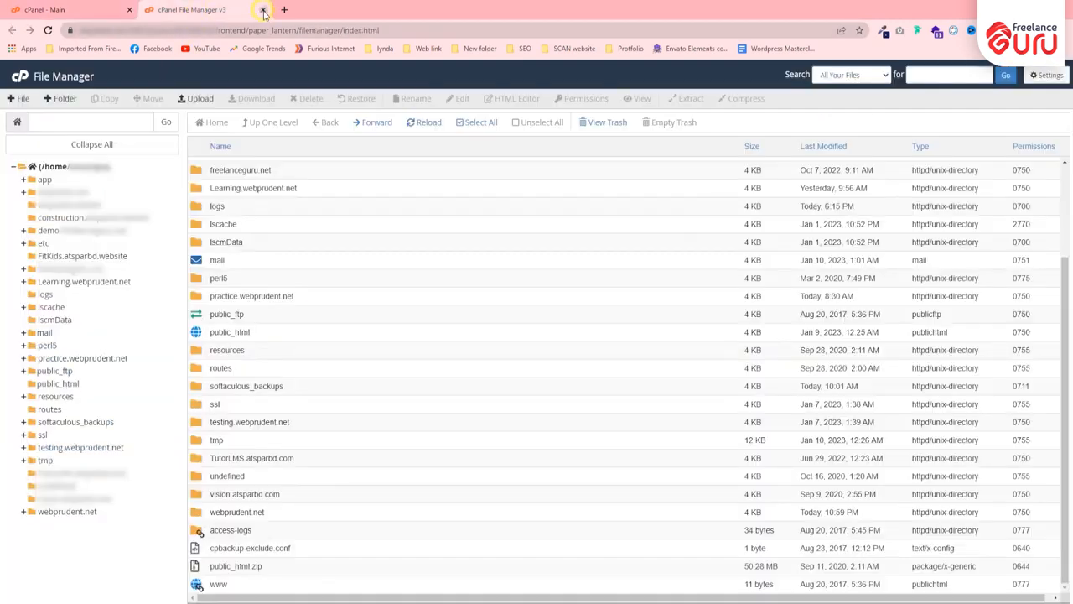
pyautogui.click(263, 10)
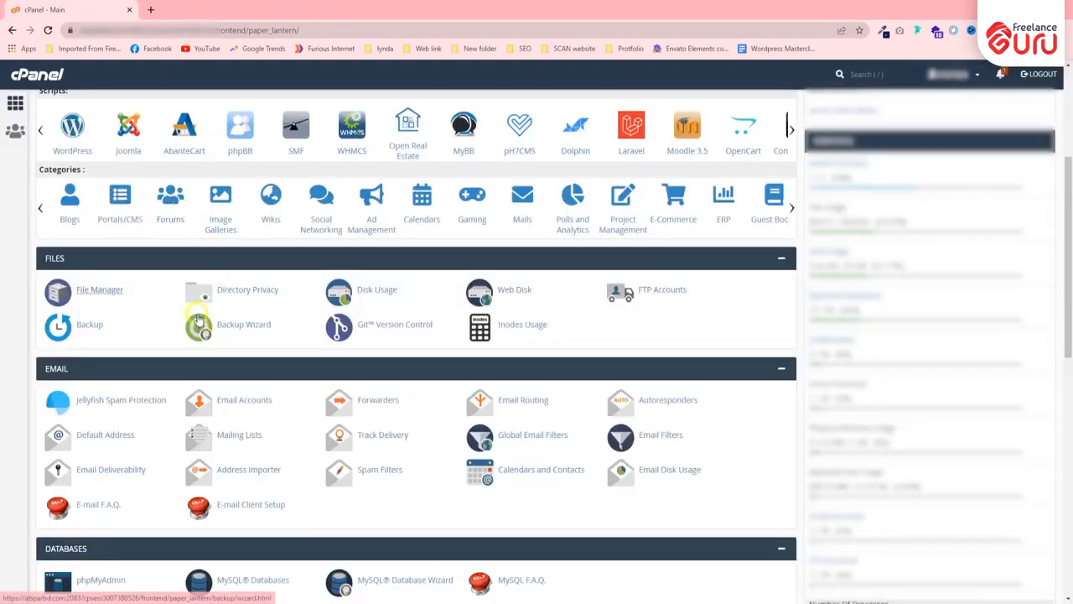
# Open Disk Usage, review the per-directory folder sizes, then go back to the dashboard
pyautogui.click(391, 291)
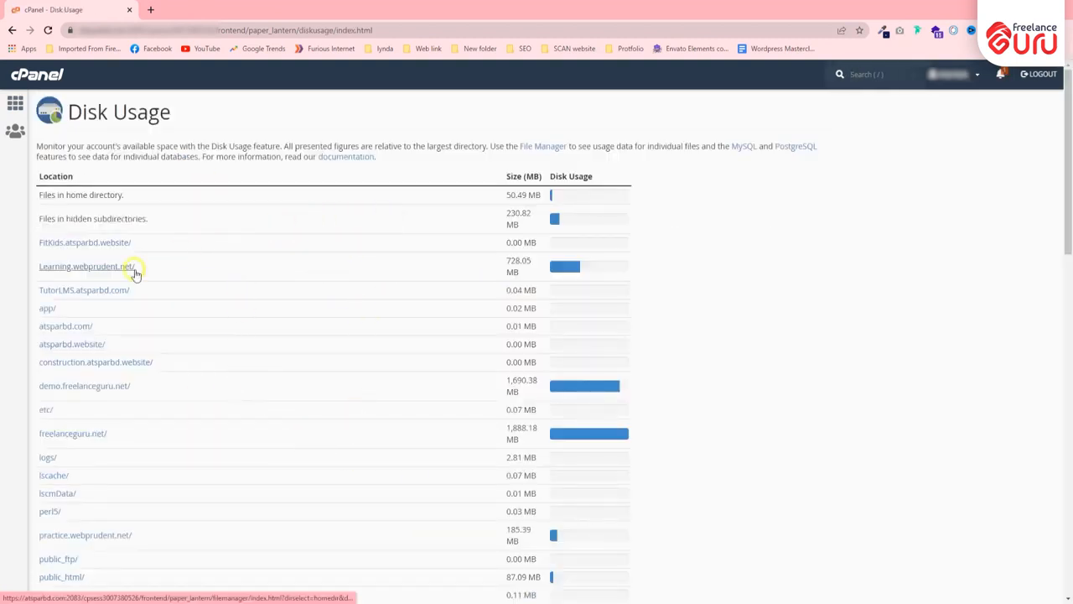
pyautogui.scroll(-1, 95, 216)
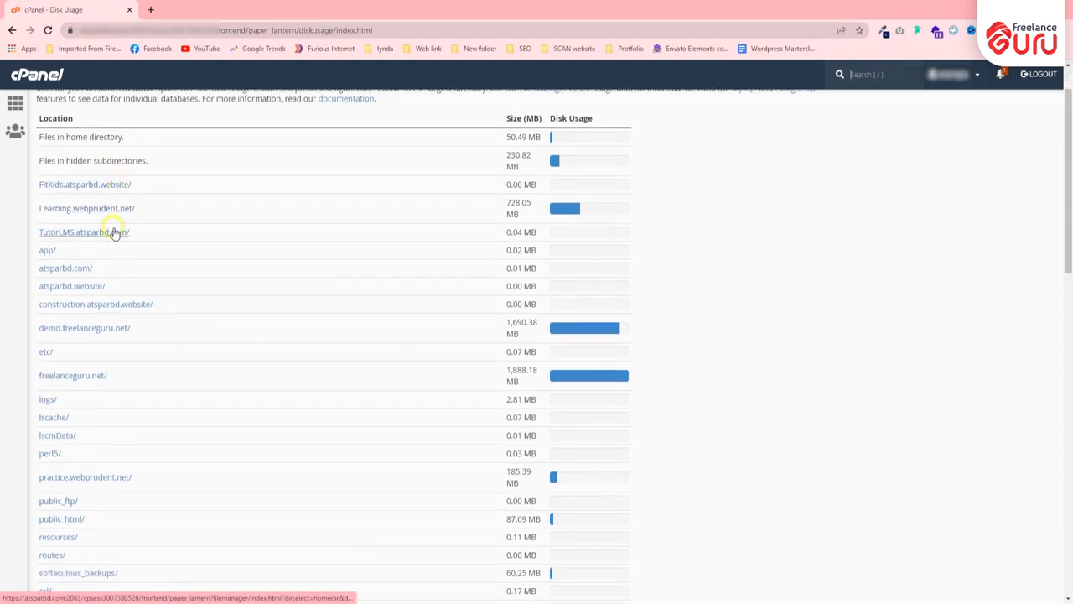
pyautogui.scroll(-5, 74, 392)
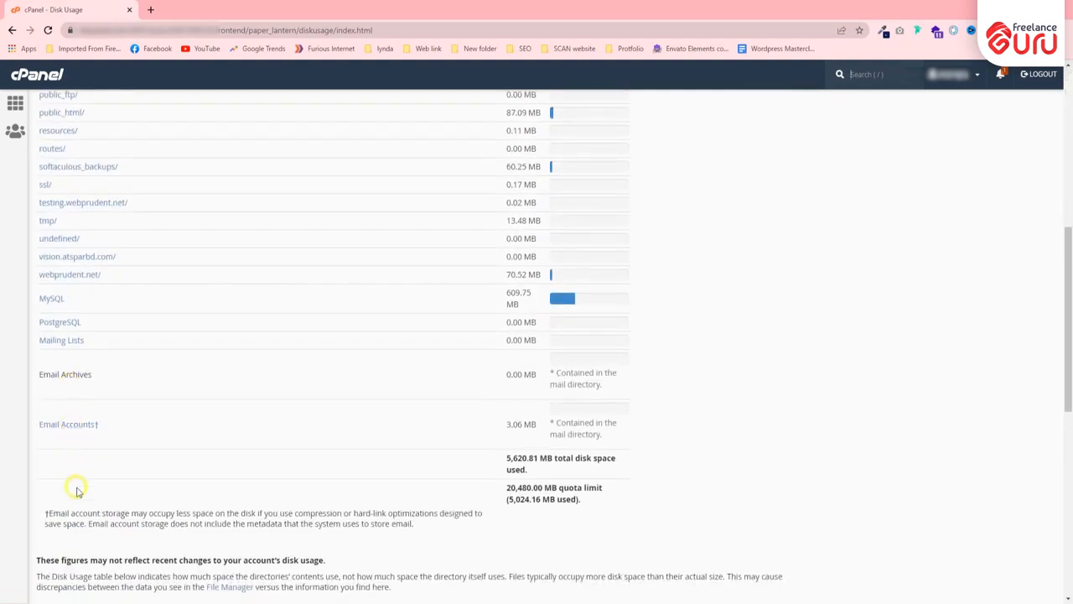
pyautogui.scroll(3, 72, 419)
pyautogui.scroll(3, 72, 291)
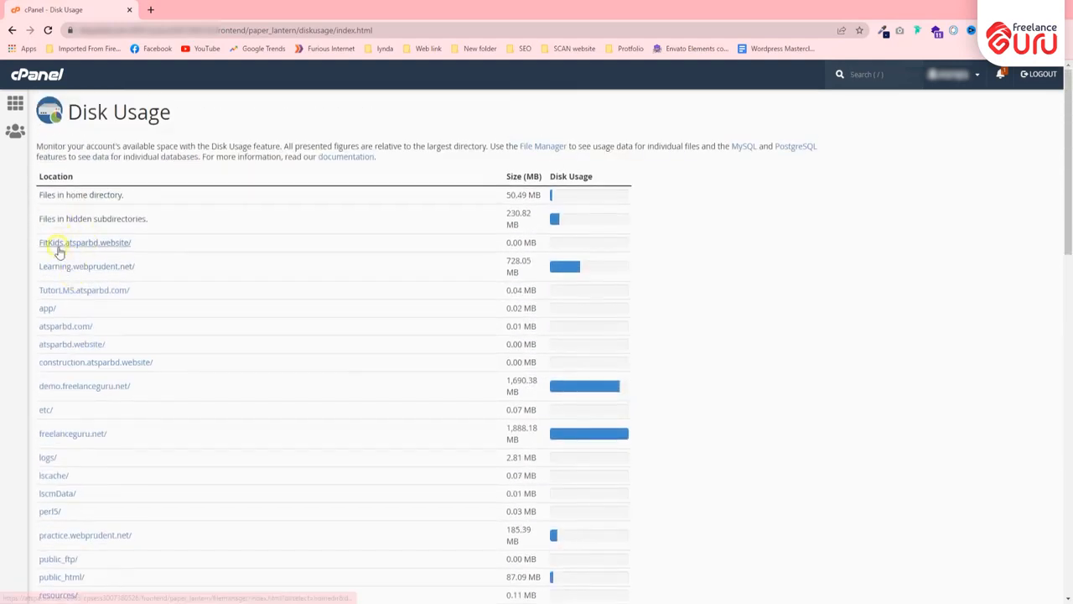
pyautogui.scroll(-3, 76, 285)
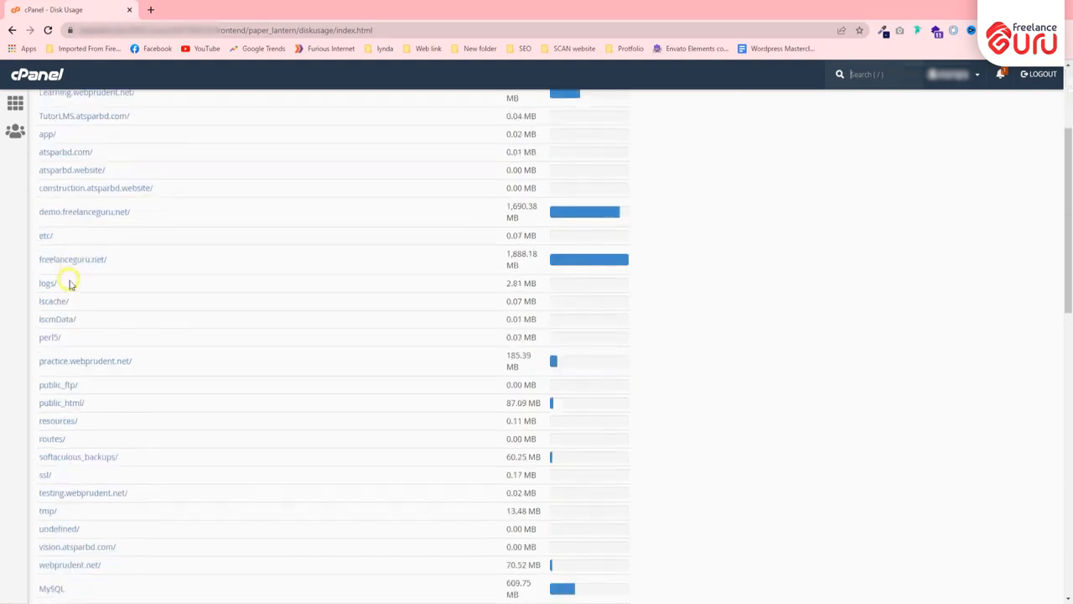
pyautogui.scroll(-2, 469, 338)
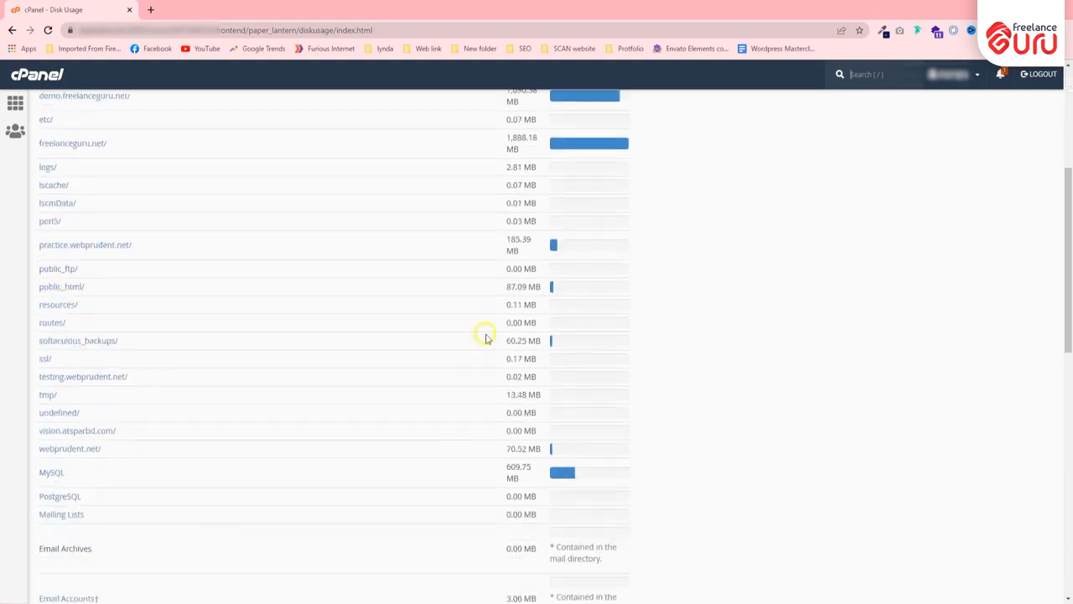
pyautogui.scroll(2, 519, 310)
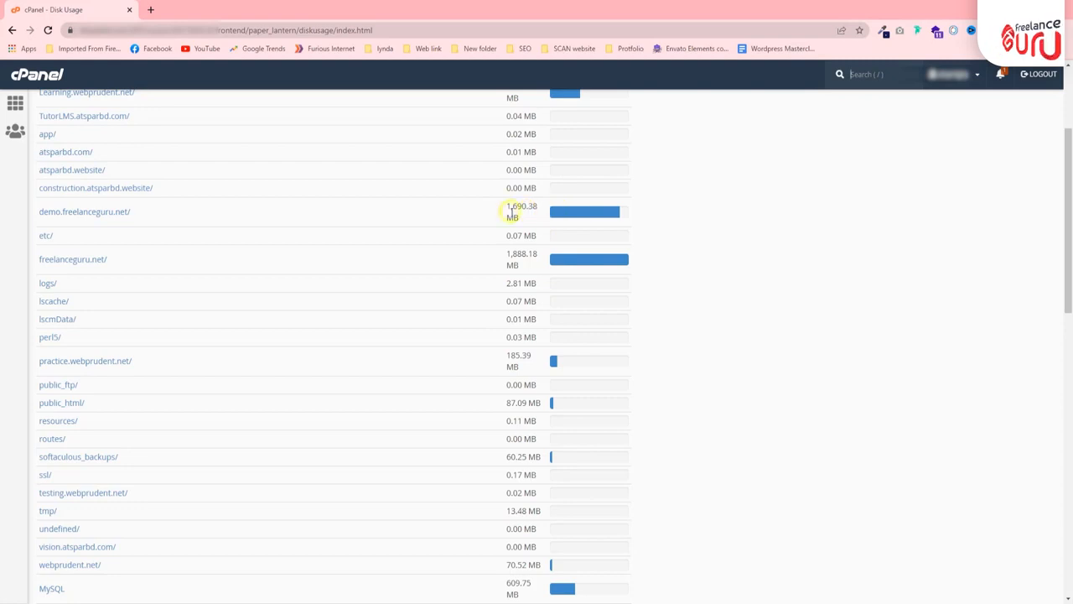
pyautogui.scroll(2, 305, 272)
pyautogui.scroll(1, 304, 272)
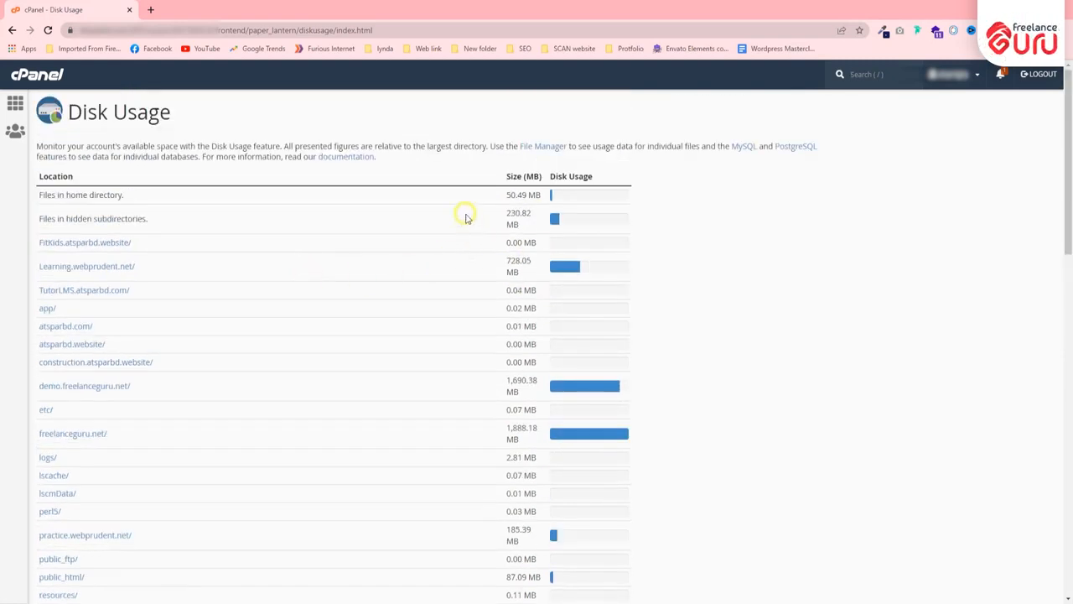
pyautogui.moveTo(550, 178); pyautogui.dragTo(632, 177)
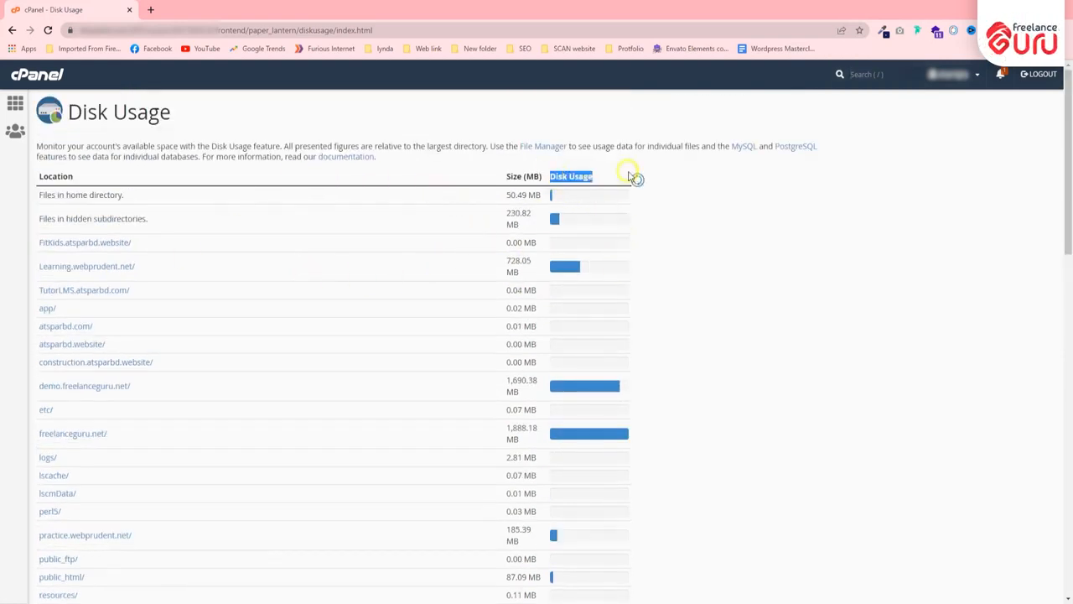
pyautogui.click(630, 176)
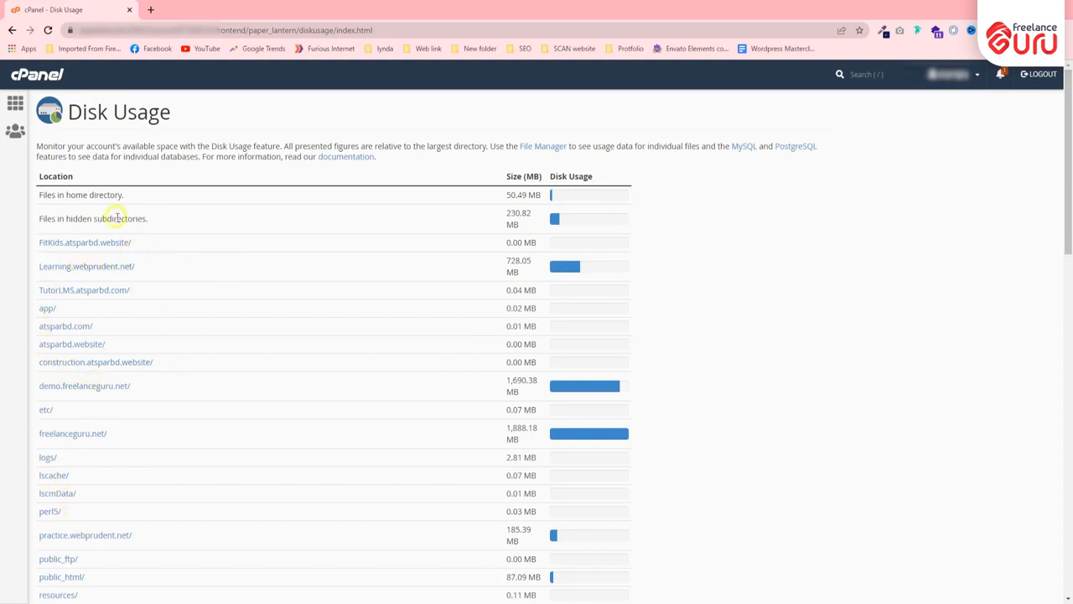
pyautogui.scroll(-2, 51, 240)
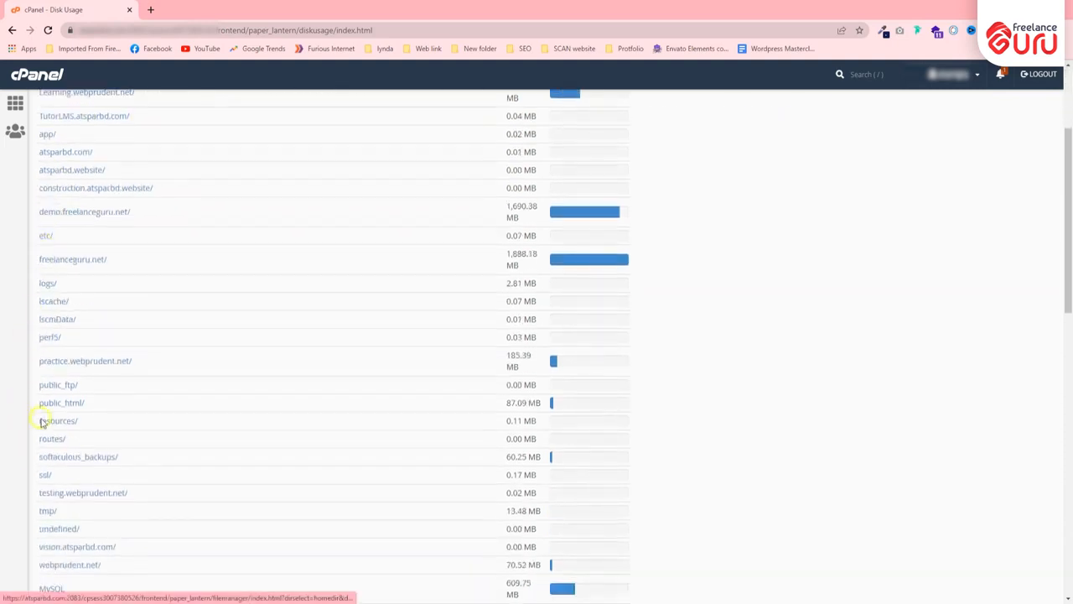
pyautogui.hotkey('alt', 'Left')
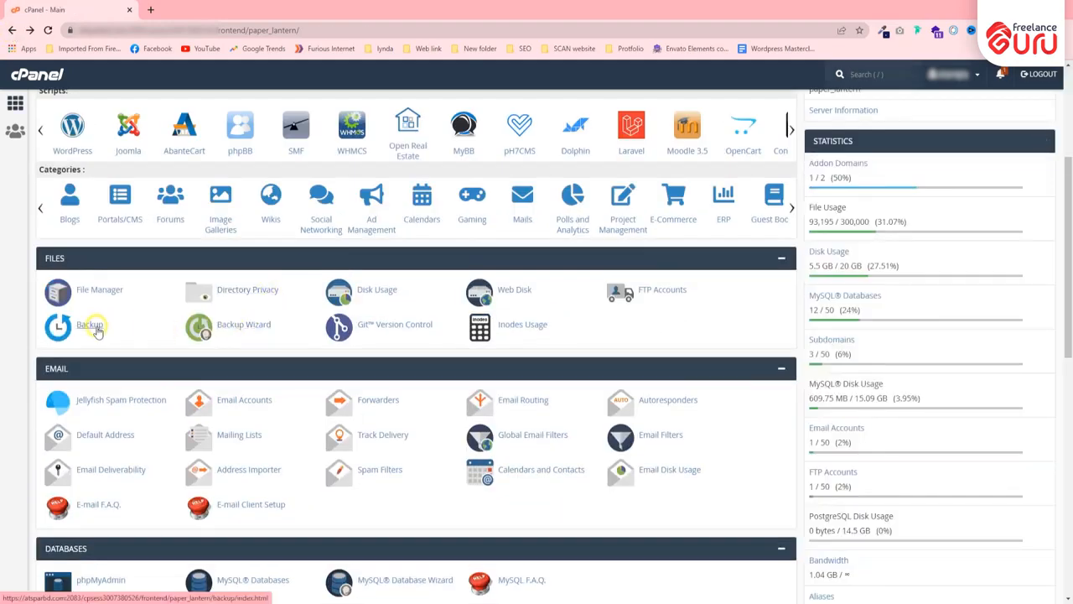
pyautogui.click(90, 323)
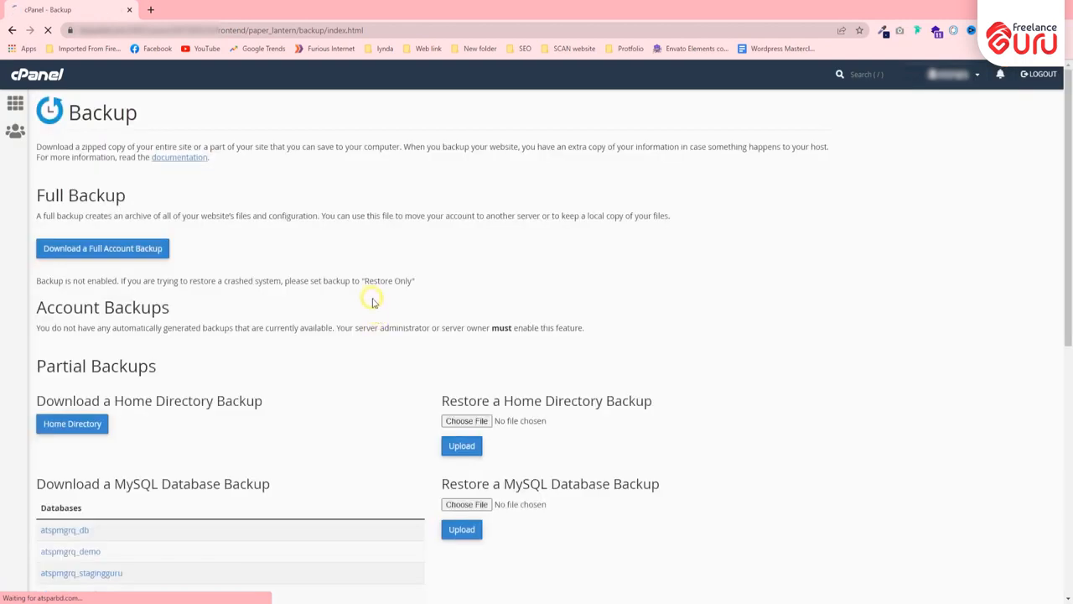
pyautogui.scroll(-1, 359, 278)
pyautogui.scroll(-5, 358, 275)
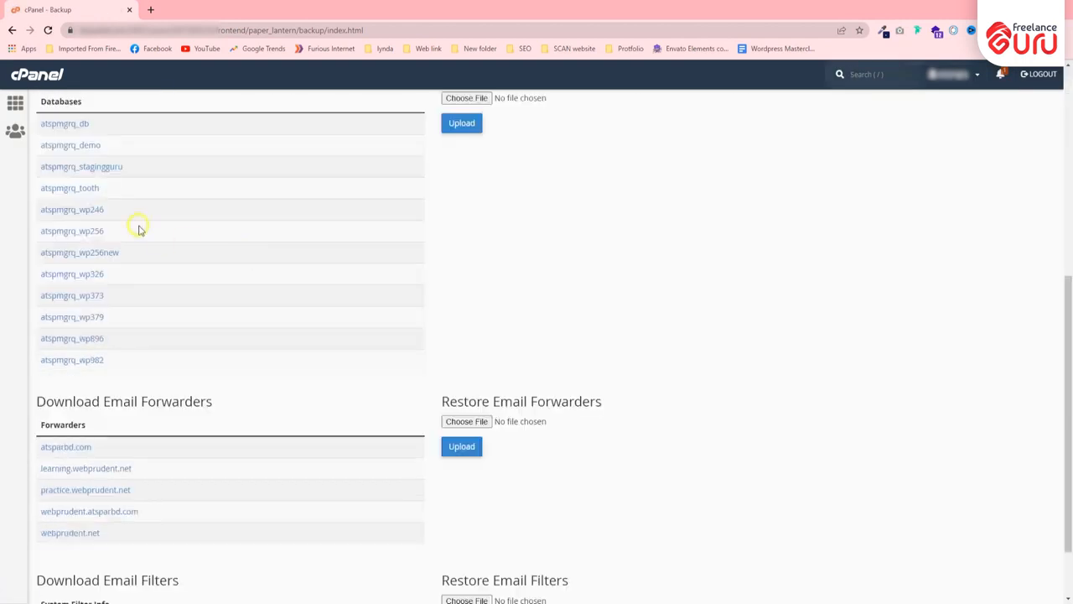
pyautogui.scroll(-2, 80, 276)
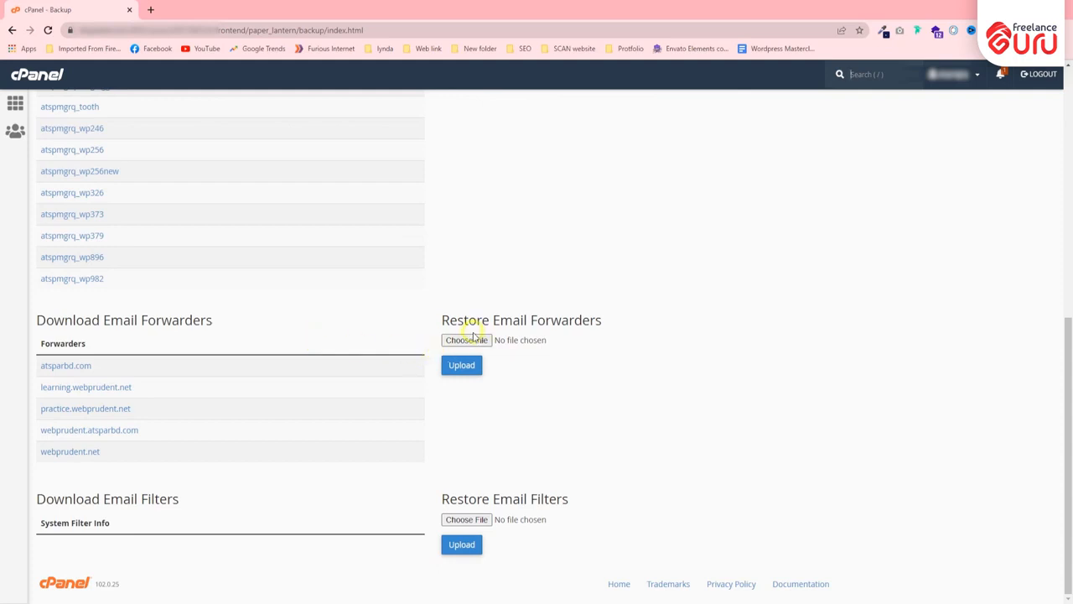
pyautogui.scroll(3, 297, 327)
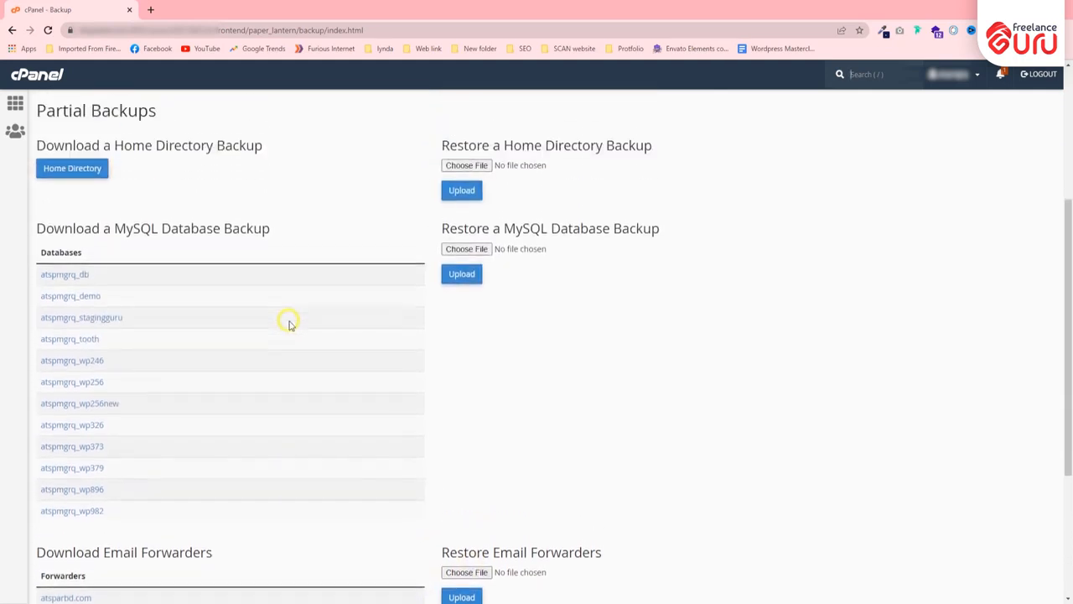
pyautogui.click(281, 221)
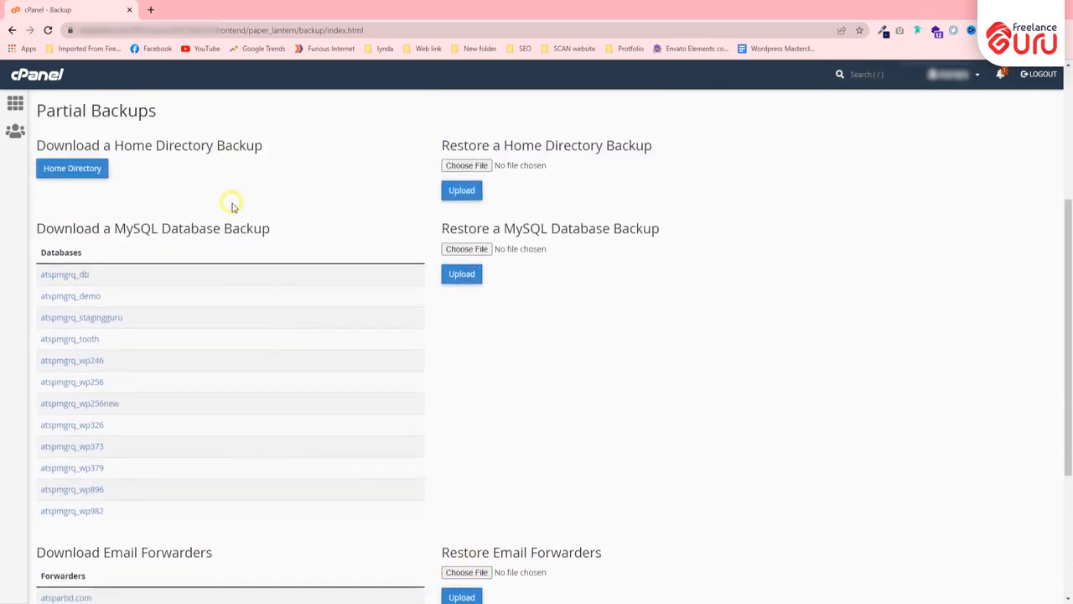
pyautogui.scroll(2, 233, 207)
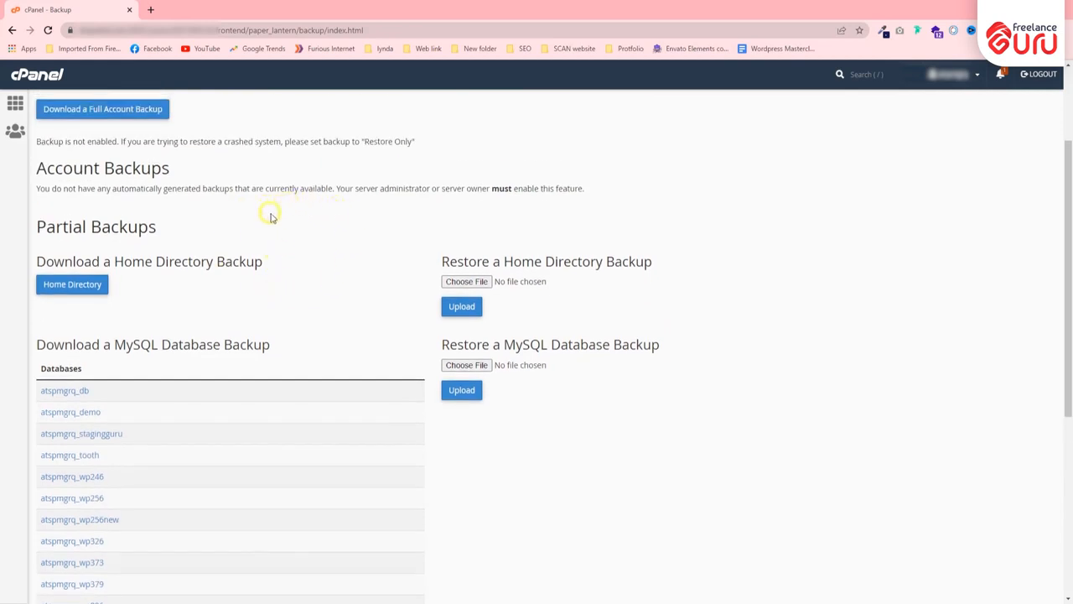
pyautogui.scroll(1, 238, 302)
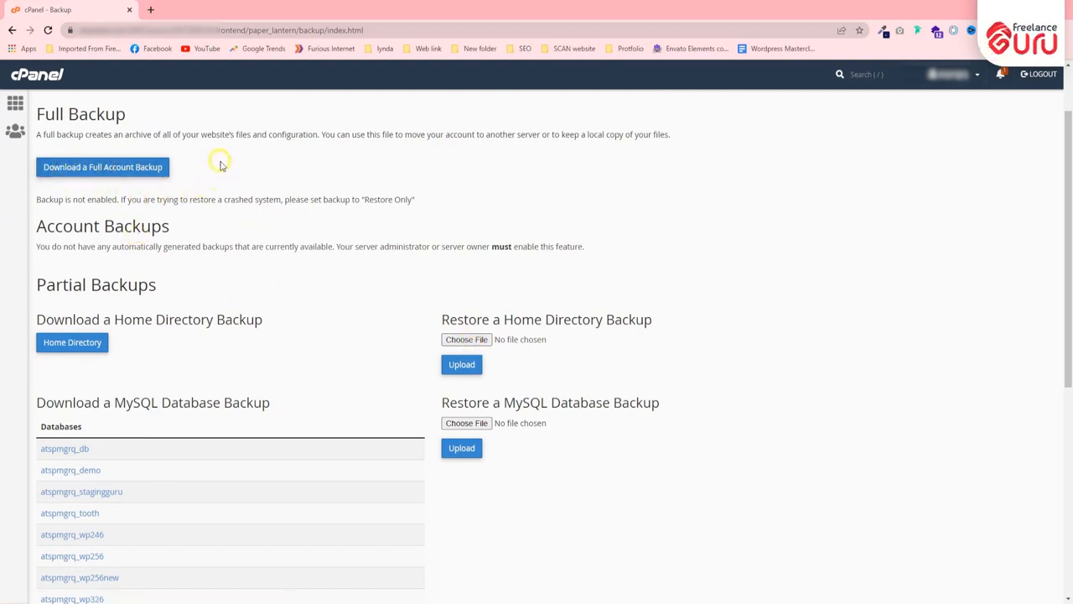
pyautogui.scroll(-1, 143, 236)
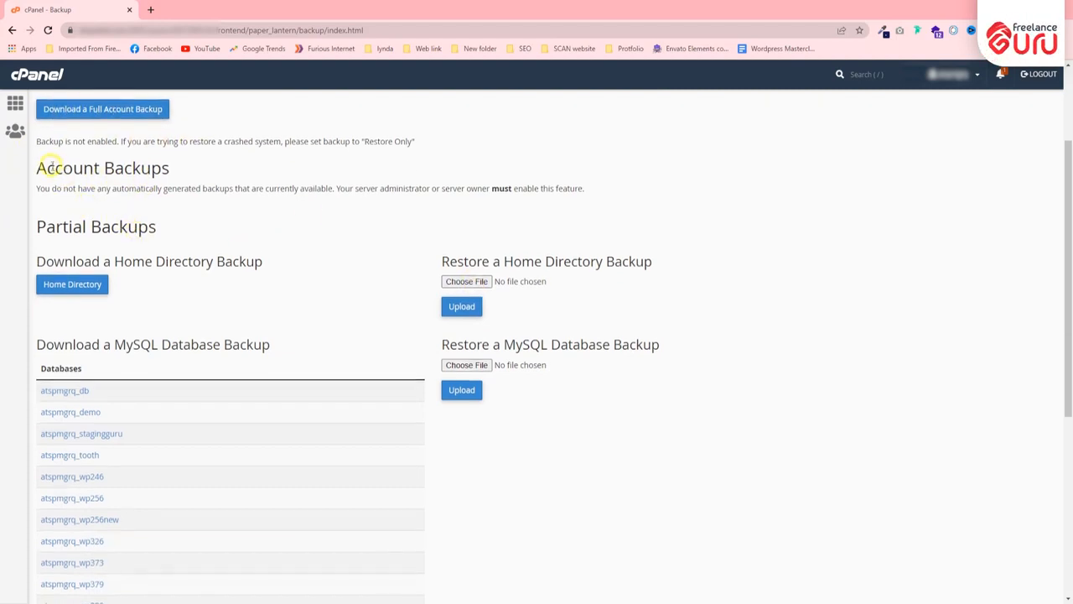
pyautogui.moveTo(42, 168); pyautogui.dragTo(203, 167)
pyautogui.scroll(-1, 63, 184)
pyautogui.moveTo(37, 171); pyautogui.dragTo(189, 173)
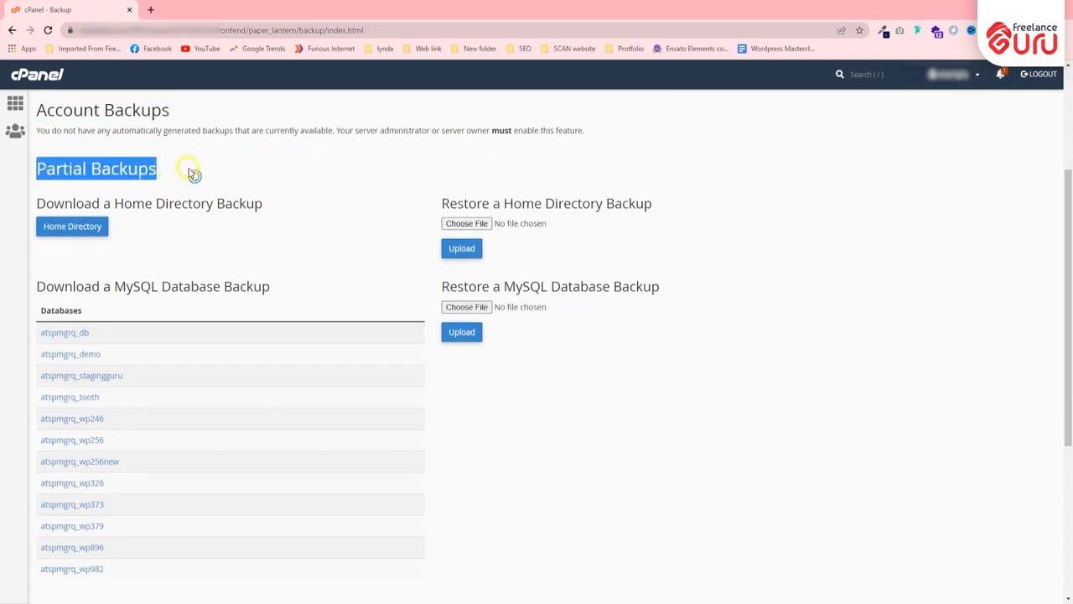
pyautogui.scroll(-1, 120, 168)
pyautogui.moveTo(38, 146); pyautogui.dragTo(297, 149)
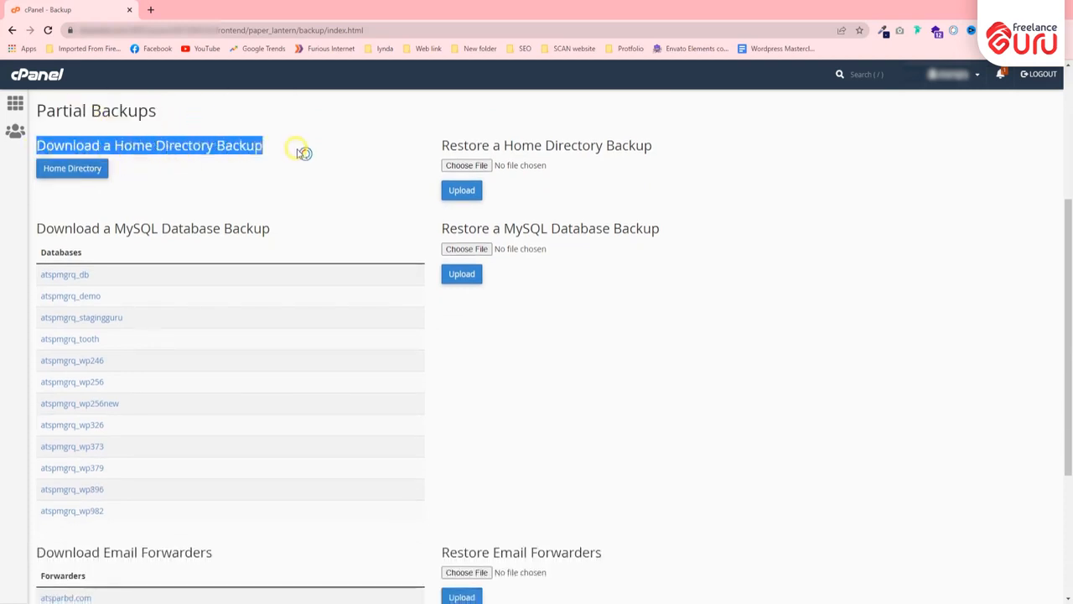
pyautogui.scroll(-3, 307, 335)
pyautogui.scroll(5, 277, 310)
pyautogui.click(276, 310)
pyautogui.scroll(2, 118, 126)
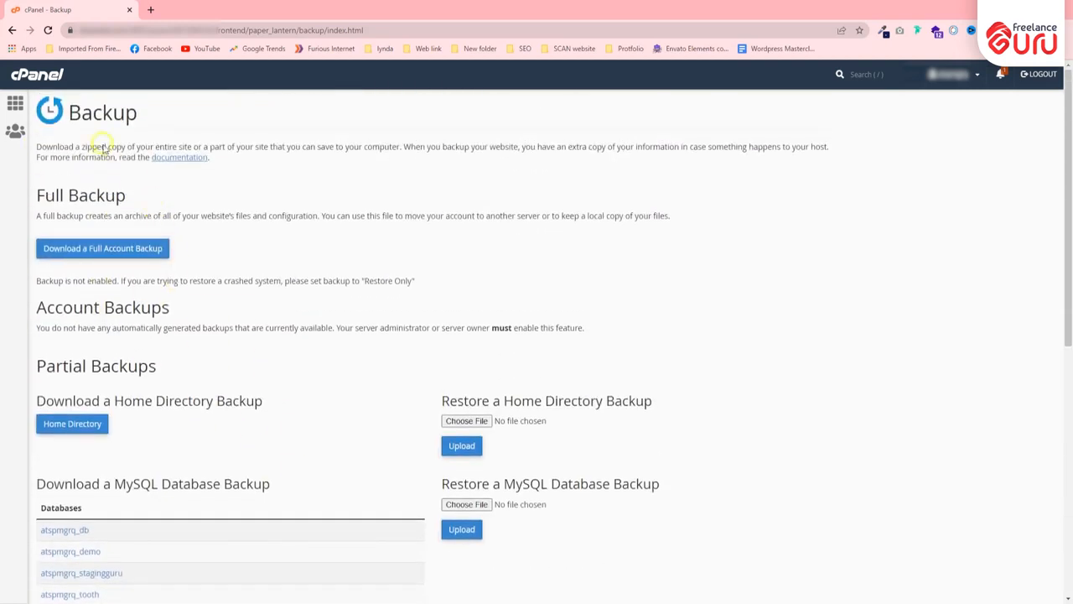
pyautogui.hotkey('alt', 'Left')
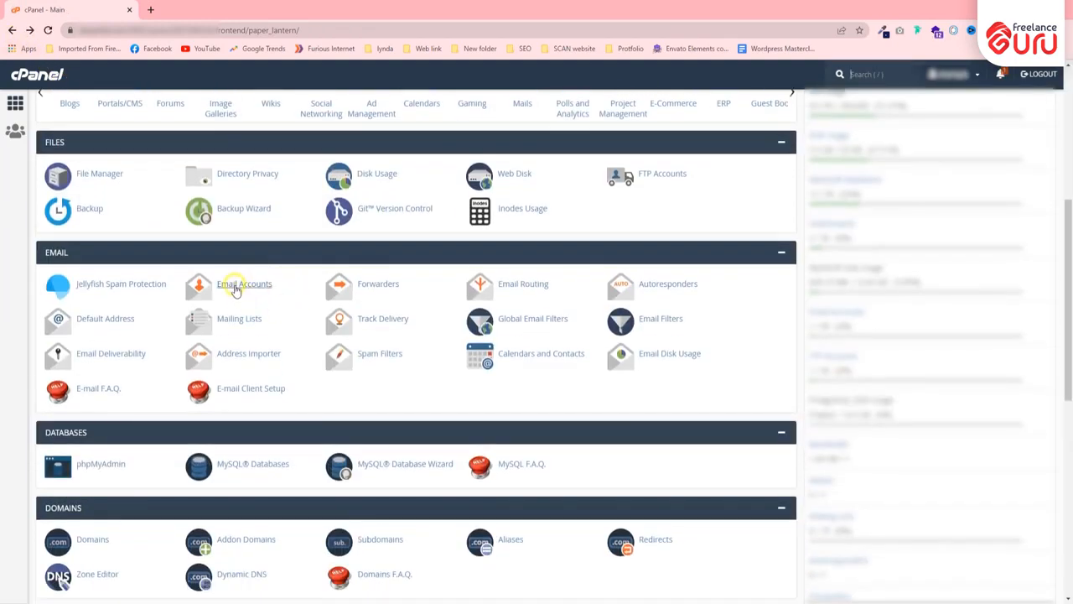
# Open Email Accounts and start a new account with + Create
pyautogui.click(238, 287)
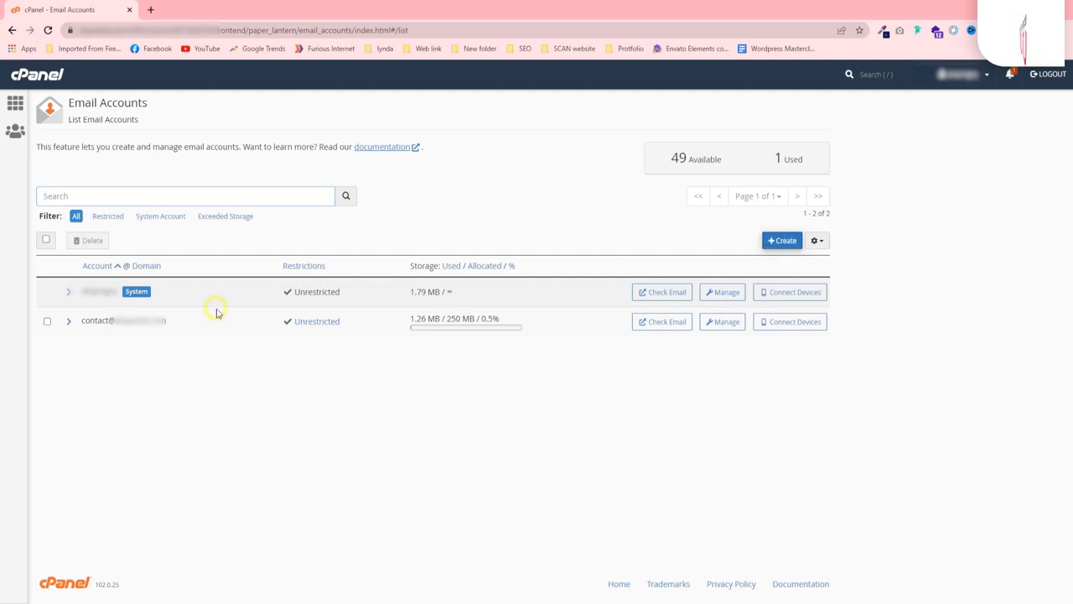
pyautogui.click(768, 240)
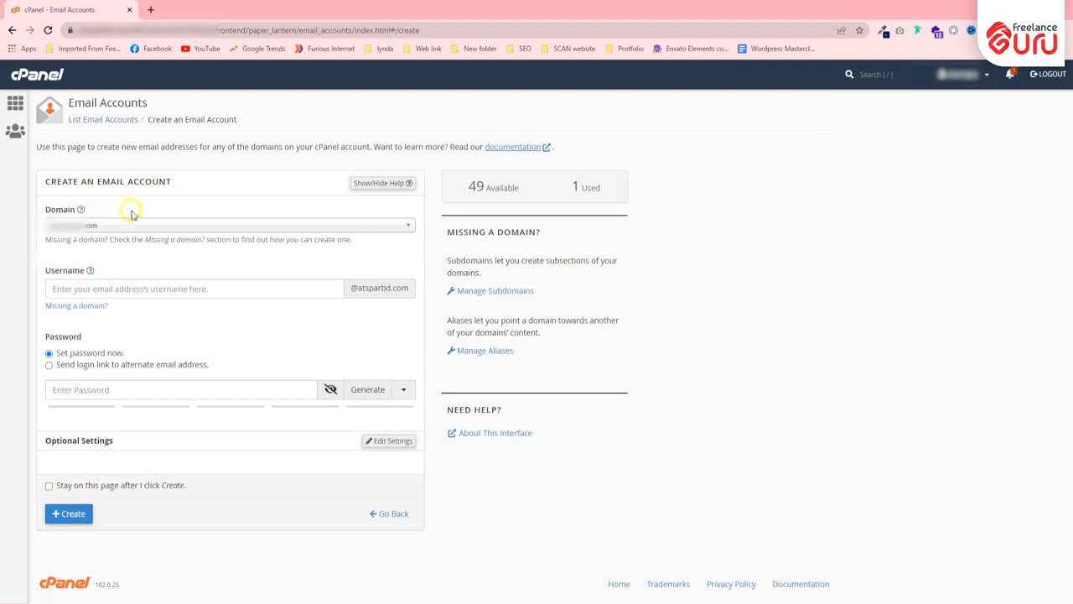
pyautogui.click(117, 227)
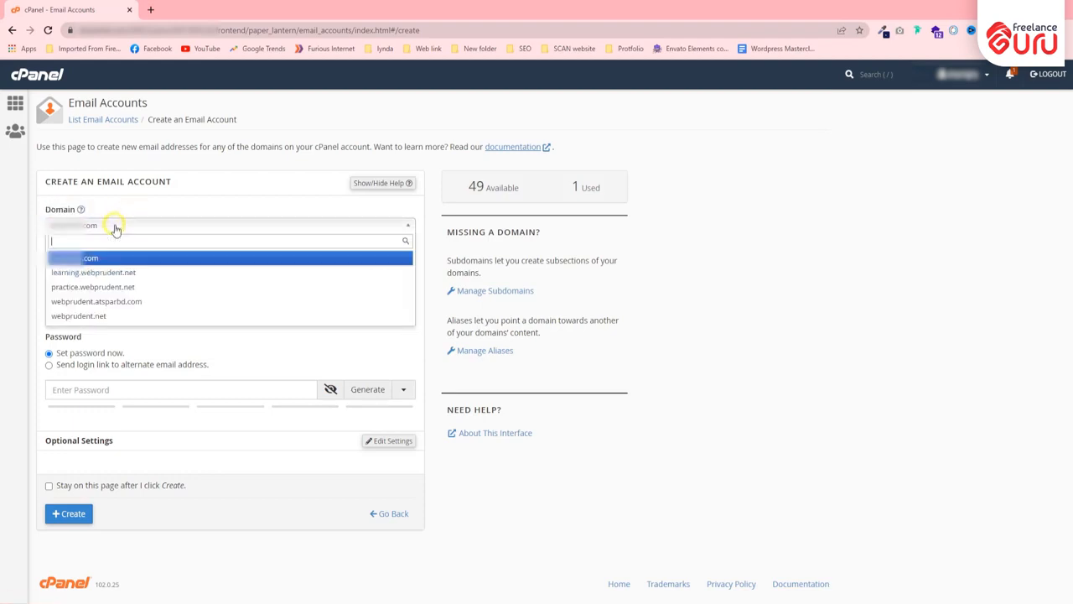
pyautogui.click(109, 315)
pyautogui.click(111, 287)
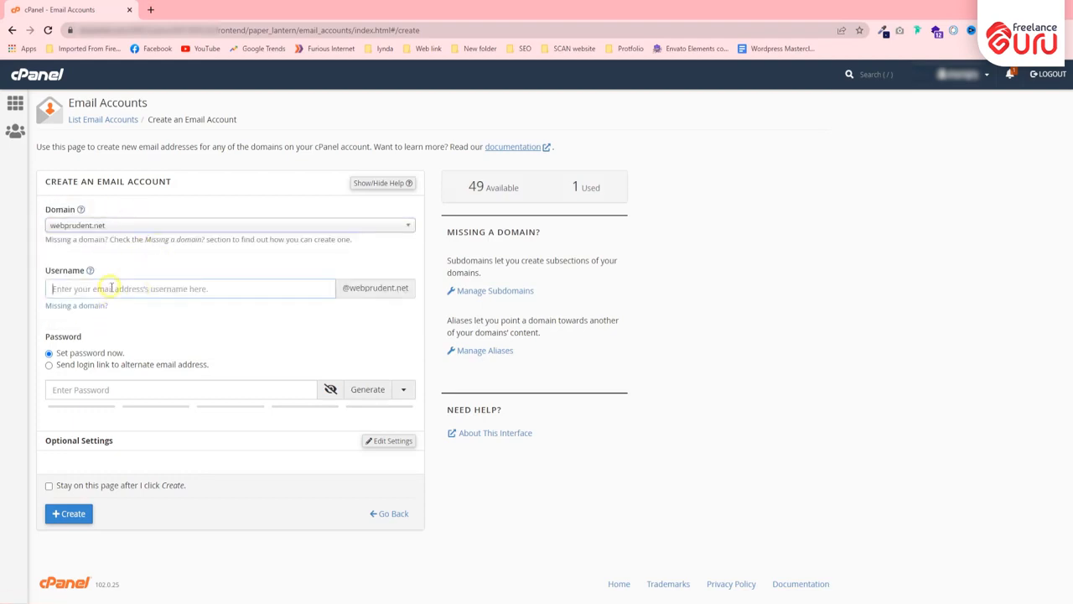
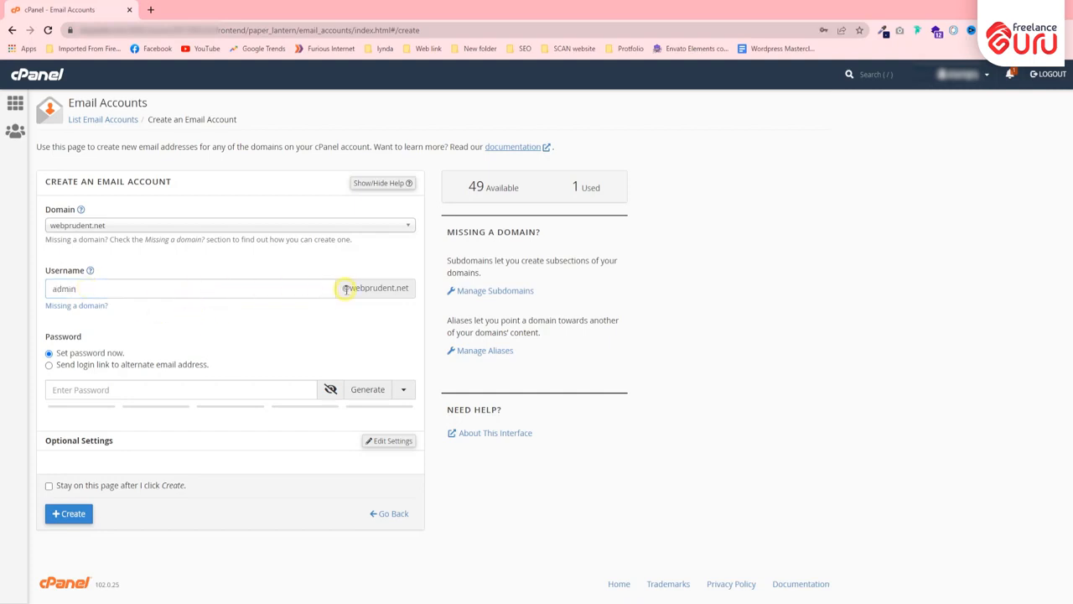
pyautogui.moveTo(344, 288); pyautogui.dragTo(415, 292)
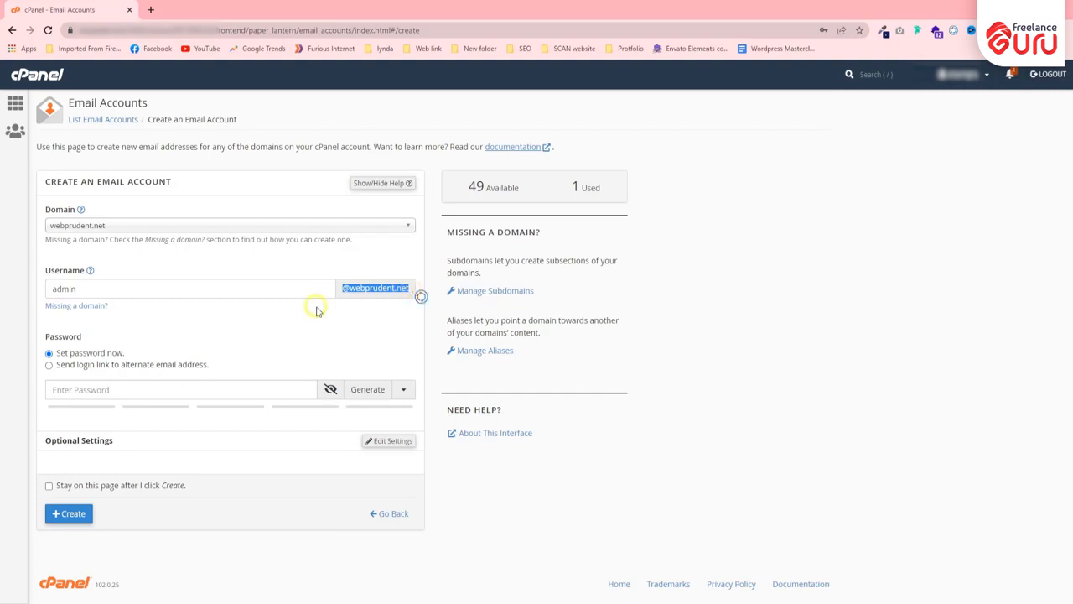
pyautogui.click(311, 307)
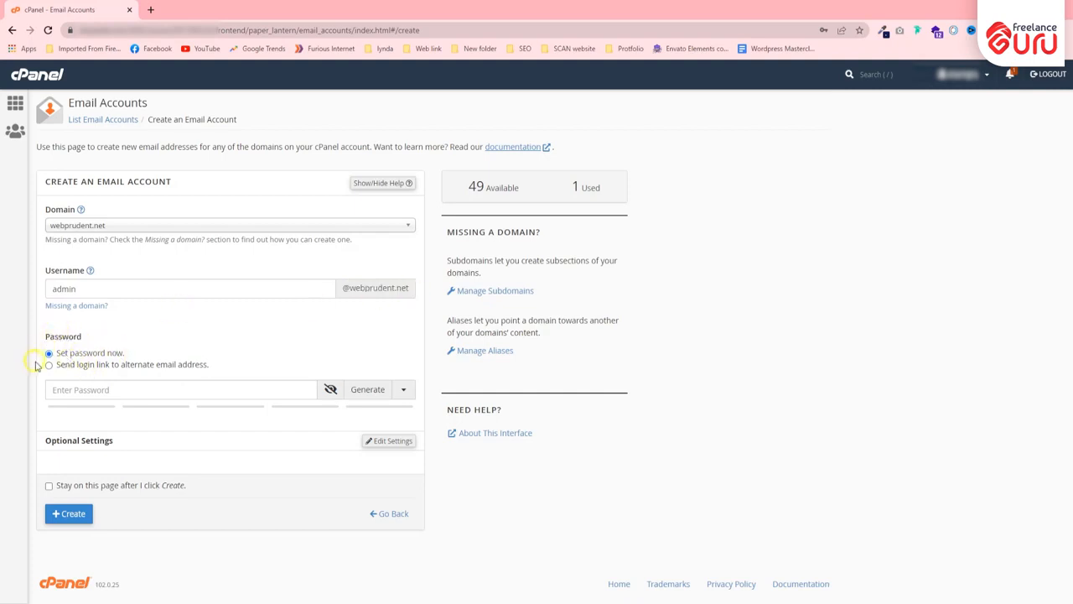
# Generate a strong random password and copy it to the clipboard
pyautogui.click(366, 389)
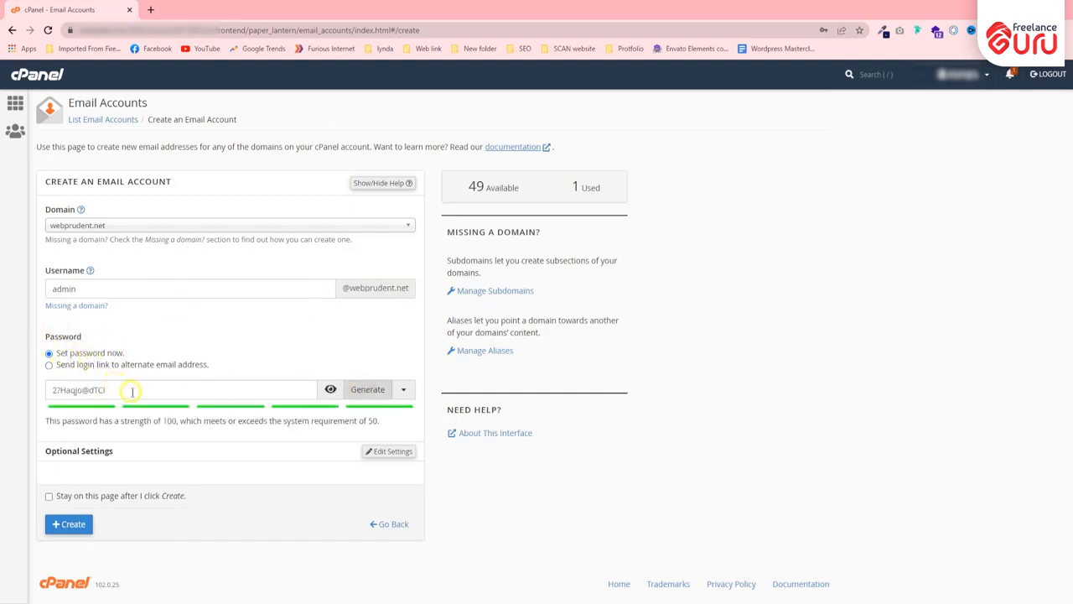
pyautogui.moveTo(132, 391); pyautogui.dragTo(44, 391)
pyautogui.rightClick(83, 390)
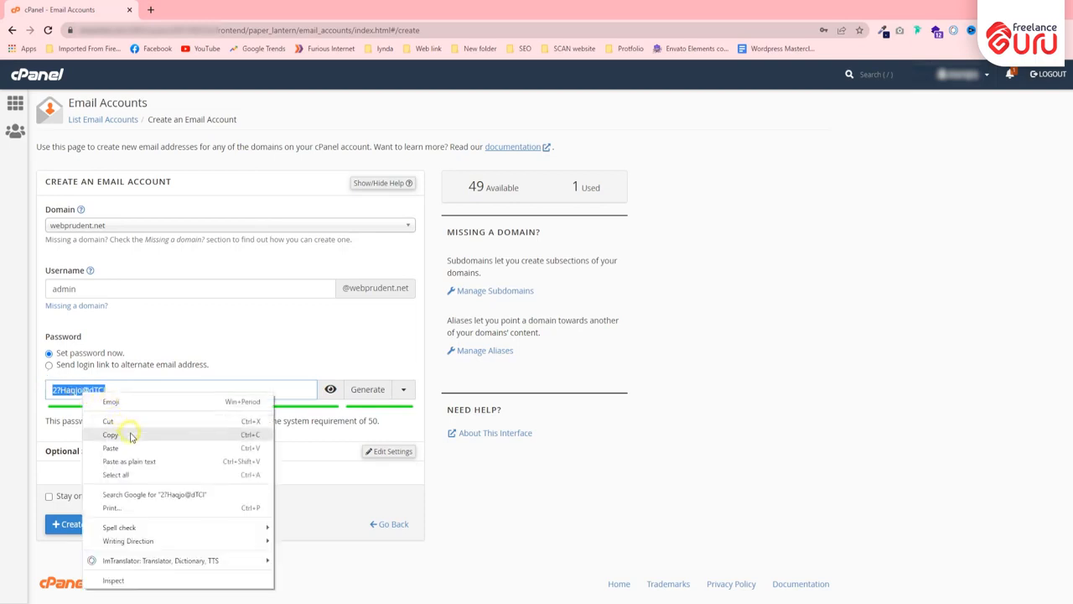
pyautogui.click(110, 434)
pyautogui.click(77, 390)
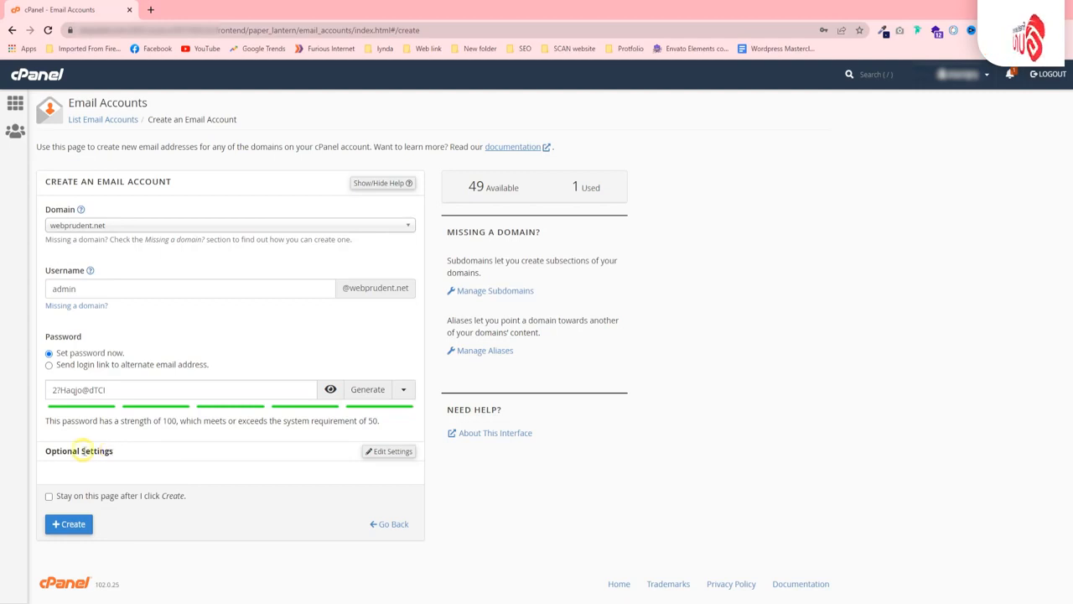
# Set the mailbox storage quota to 250 MB in the optional settings
pyautogui.click(378, 455)
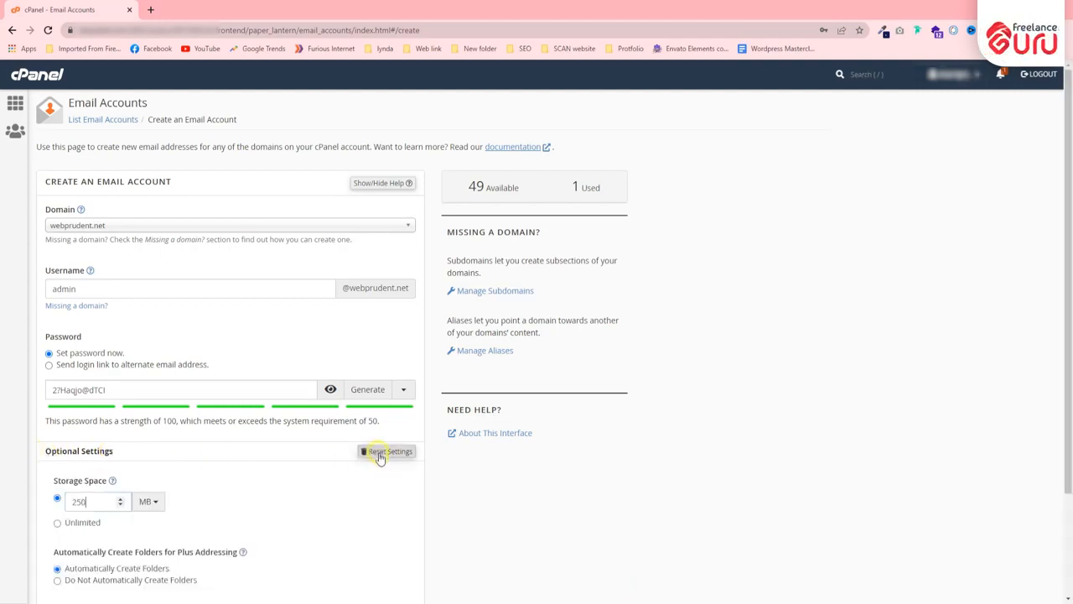
pyautogui.scroll(-2, 204, 467)
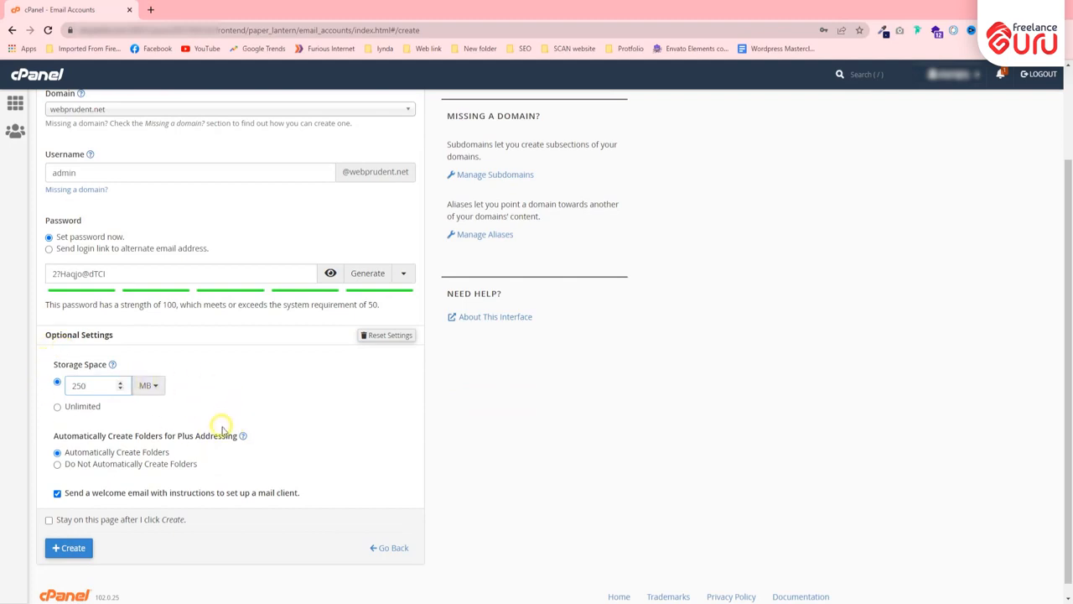
pyautogui.click(154, 387)
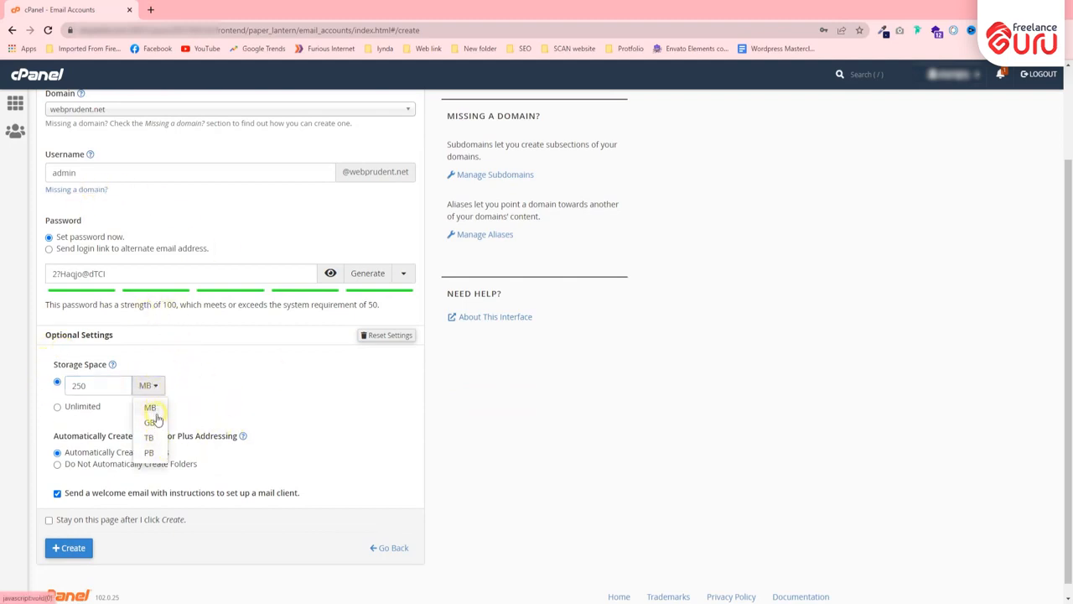
pyautogui.doubleClick(79, 384)
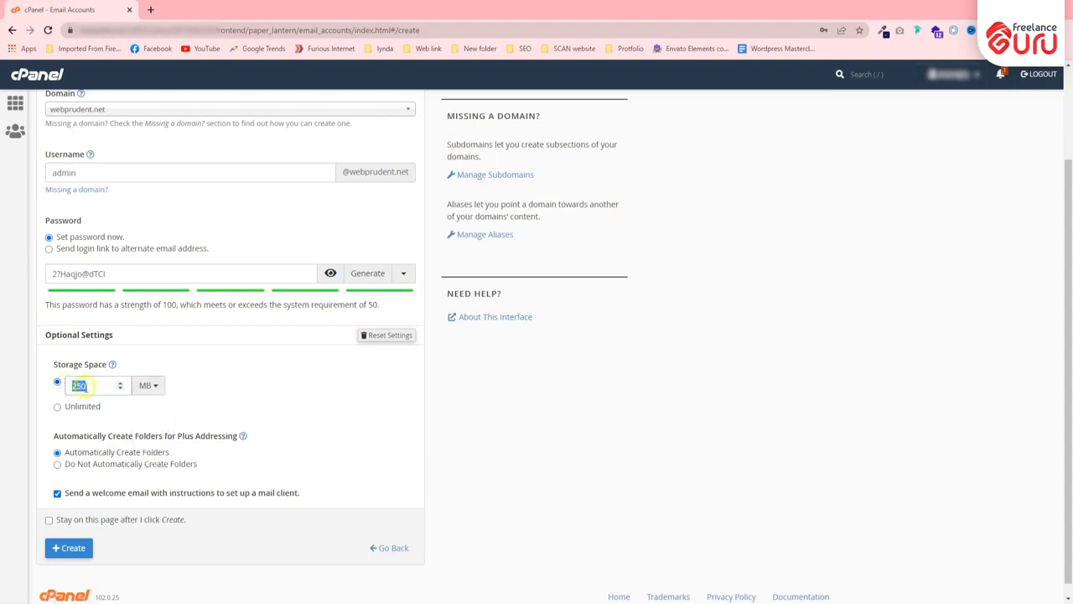
pyautogui.click(148, 386)
pyautogui.click(150, 425)
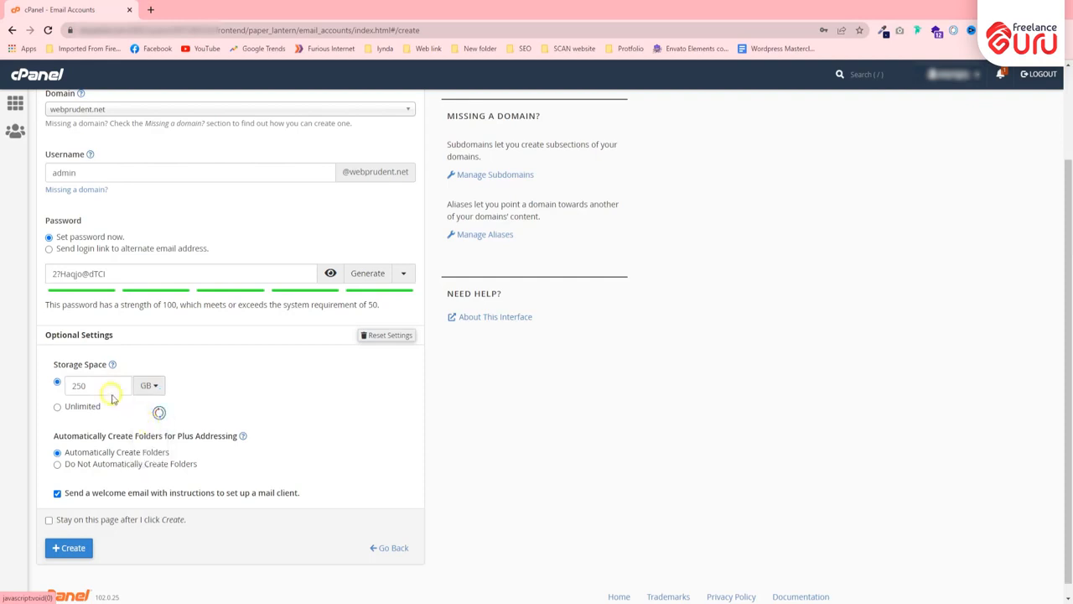
pyautogui.click(149, 387)
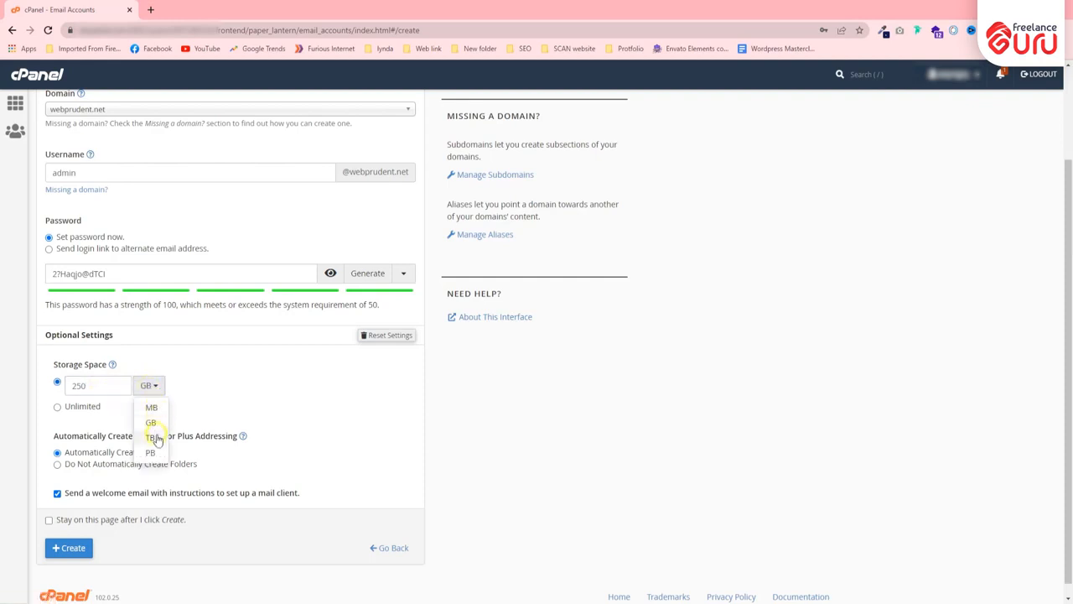
pyautogui.click(151, 440)
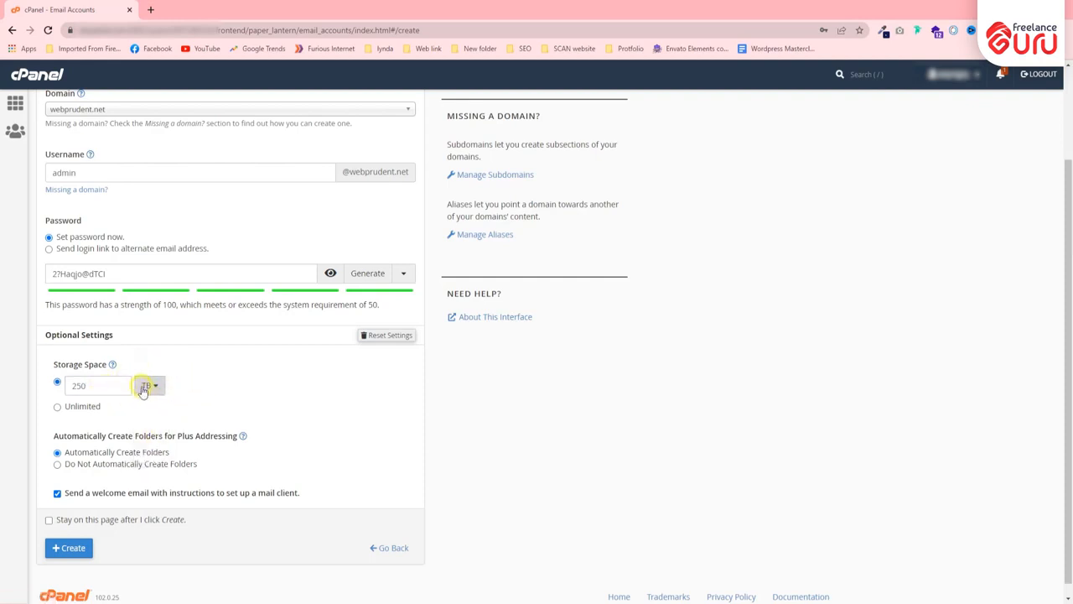
pyautogui.click(151, 386)
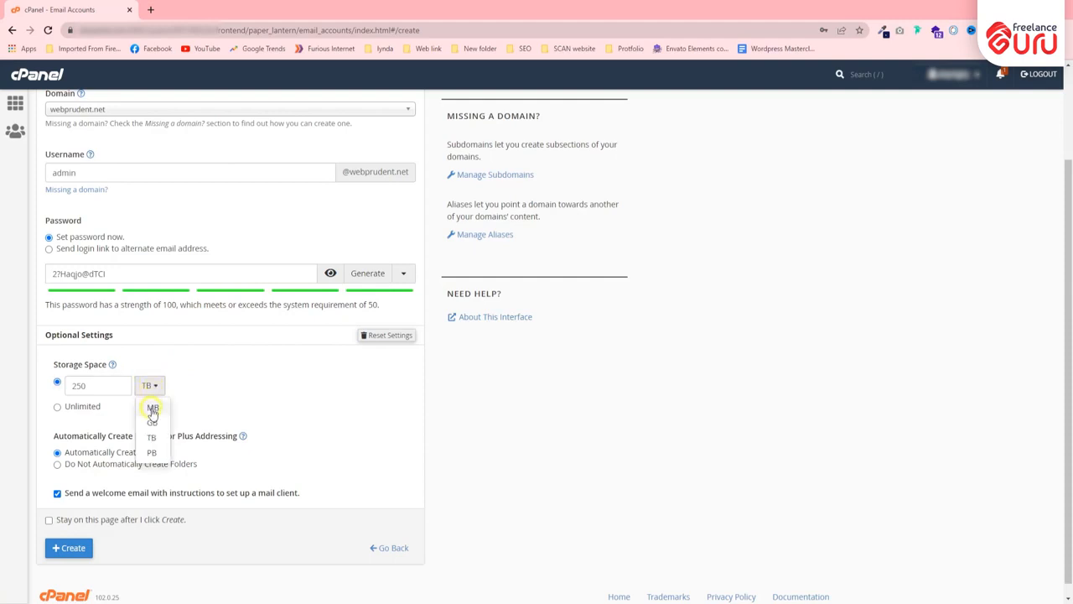
pyautogui.click(152, 407)
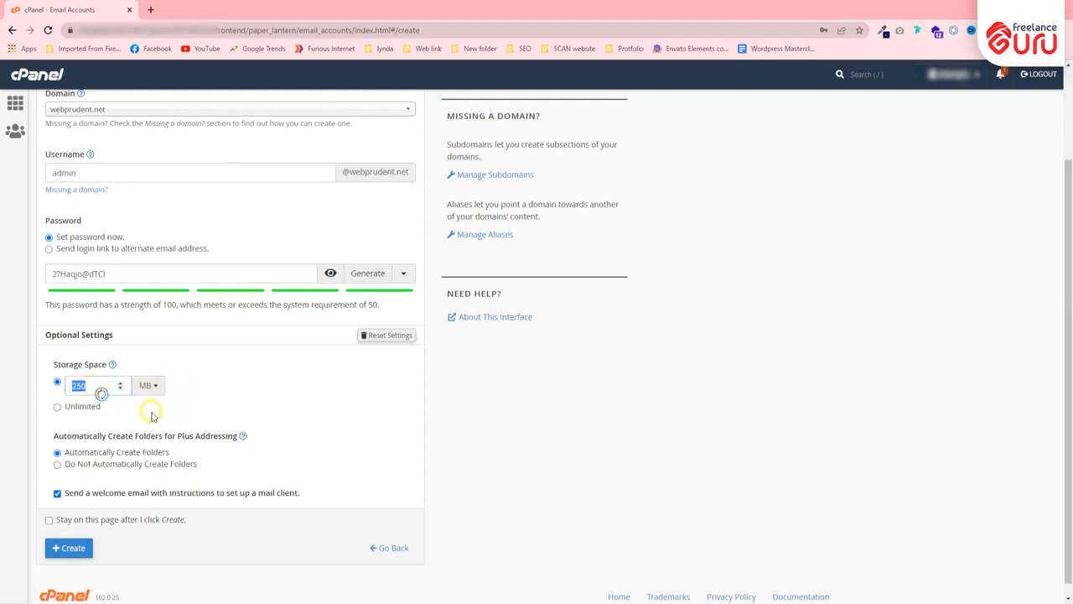
pyautogui.click(152, 415)
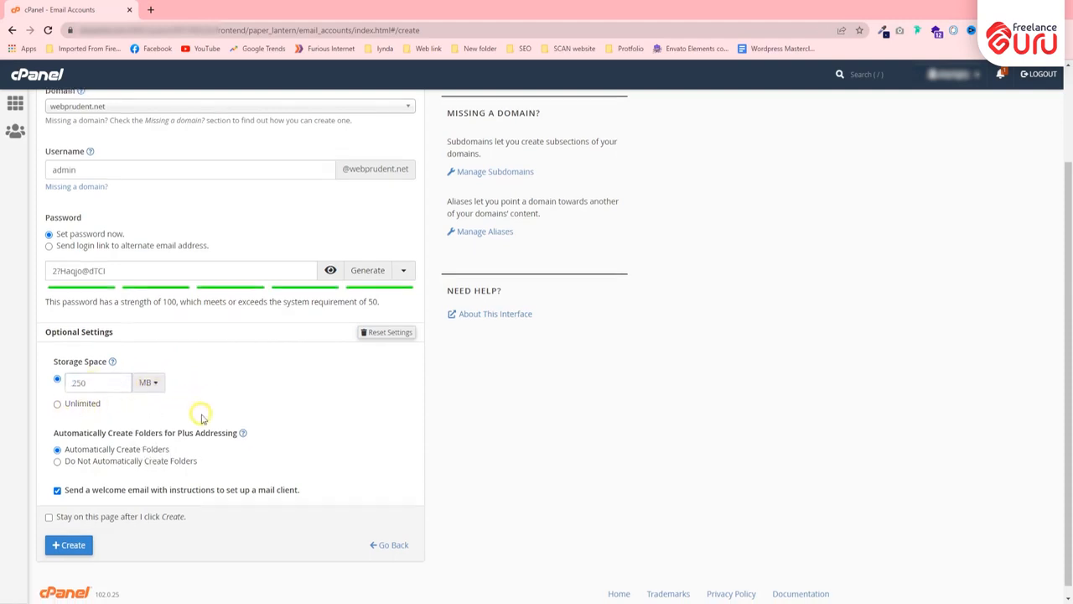
pyautogui.scroll(-1, 201, 414)
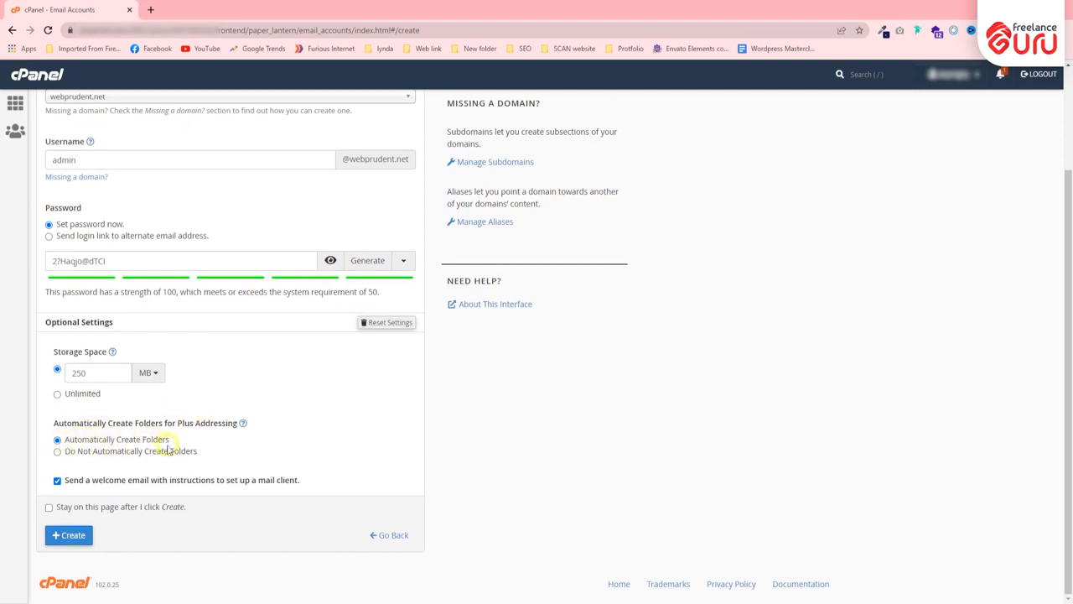
pyautogui.click(65, 537)
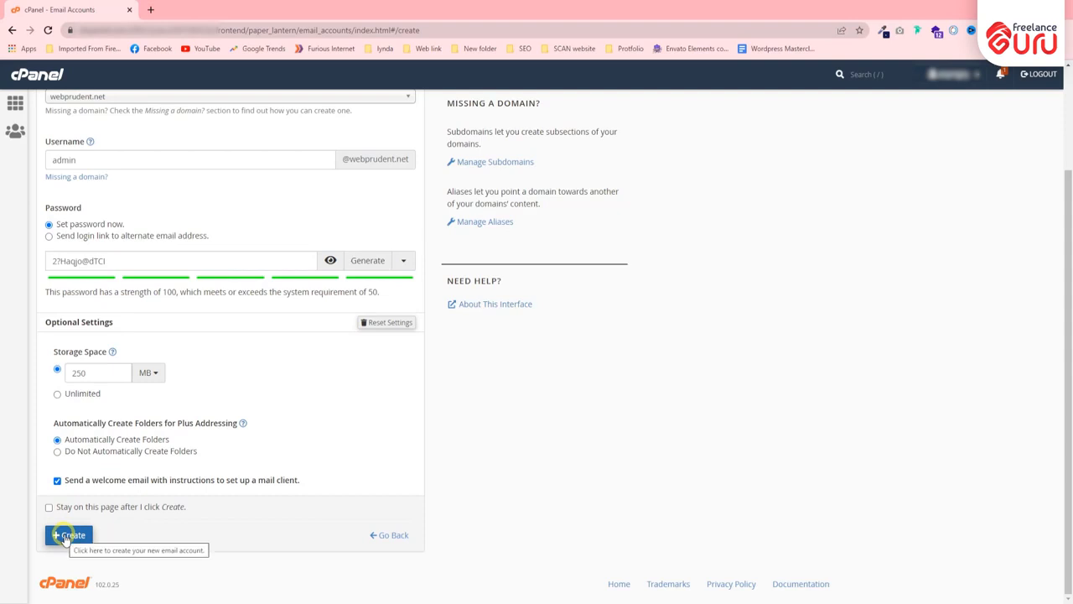
pyautogui.click(65, 537)
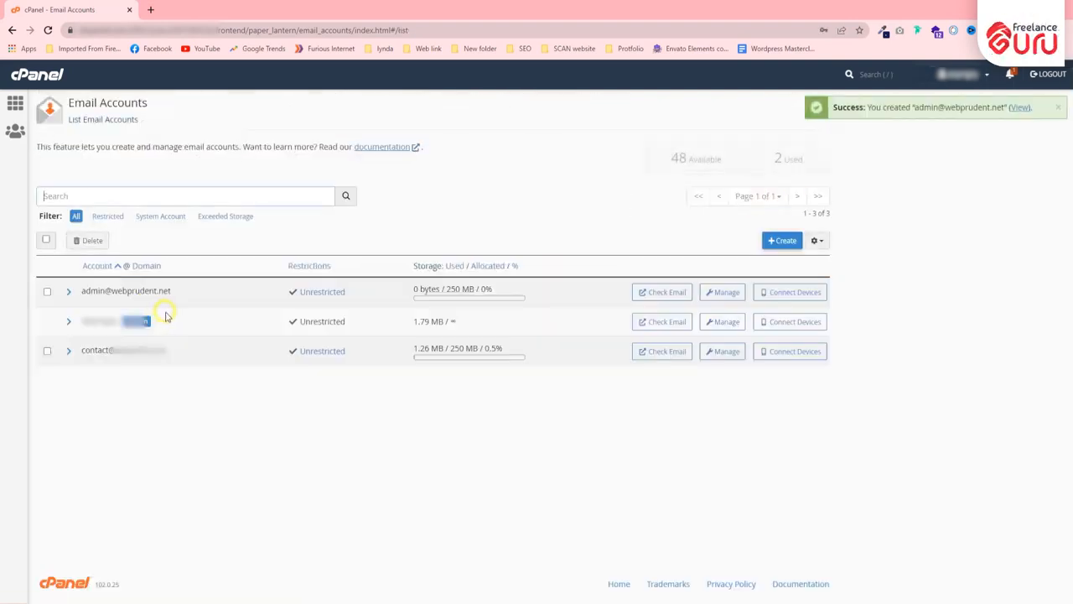
pyautogui.moveTo(176, 293); pyautogui.dragTo(73, 290)
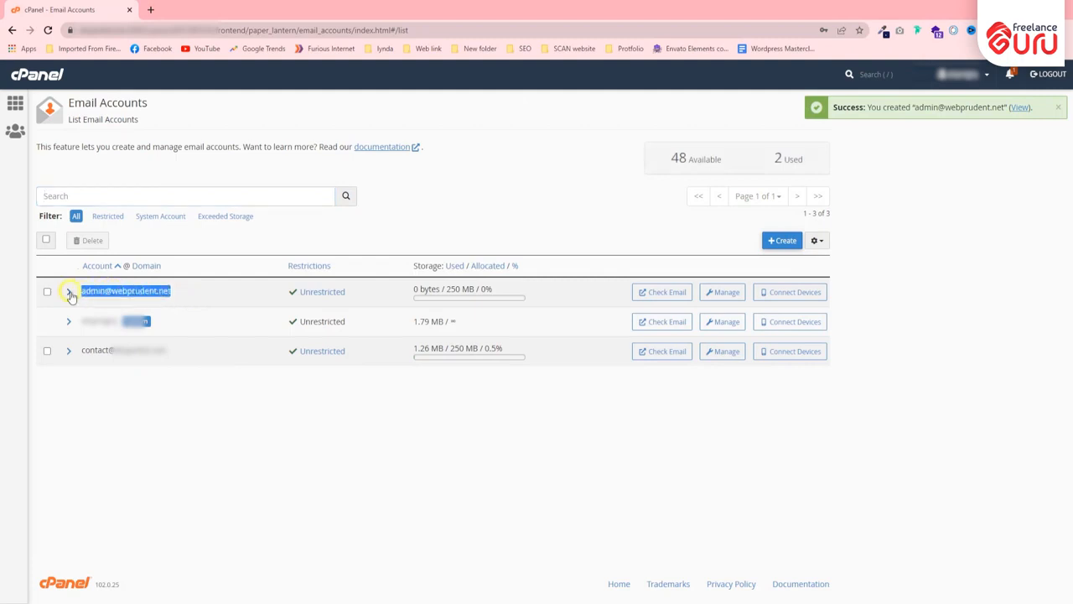
pyautogui.click(91, 301)
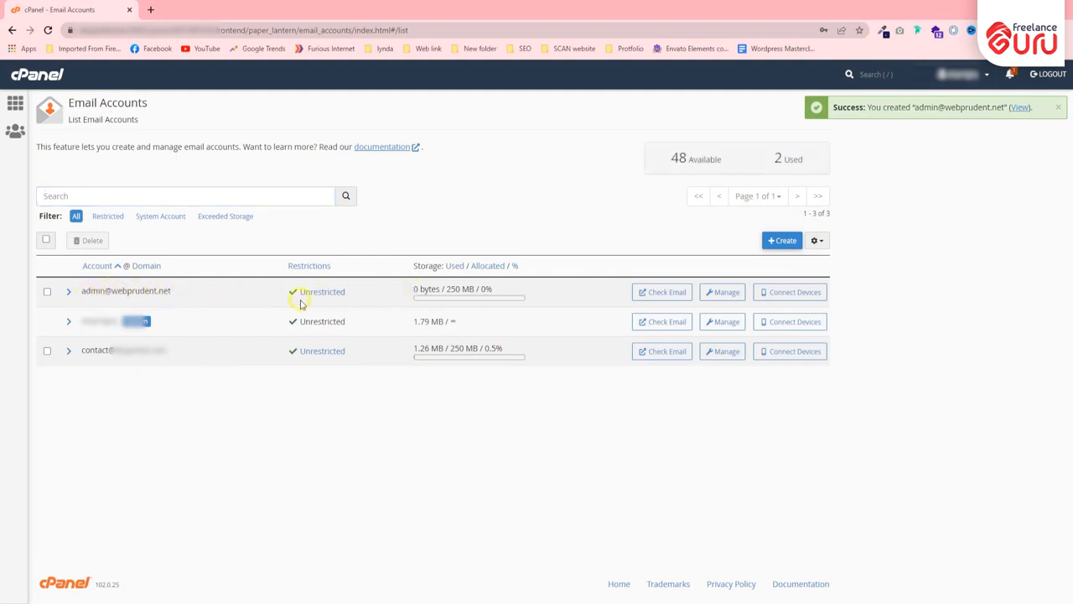
pyautogui.click(658, 291)
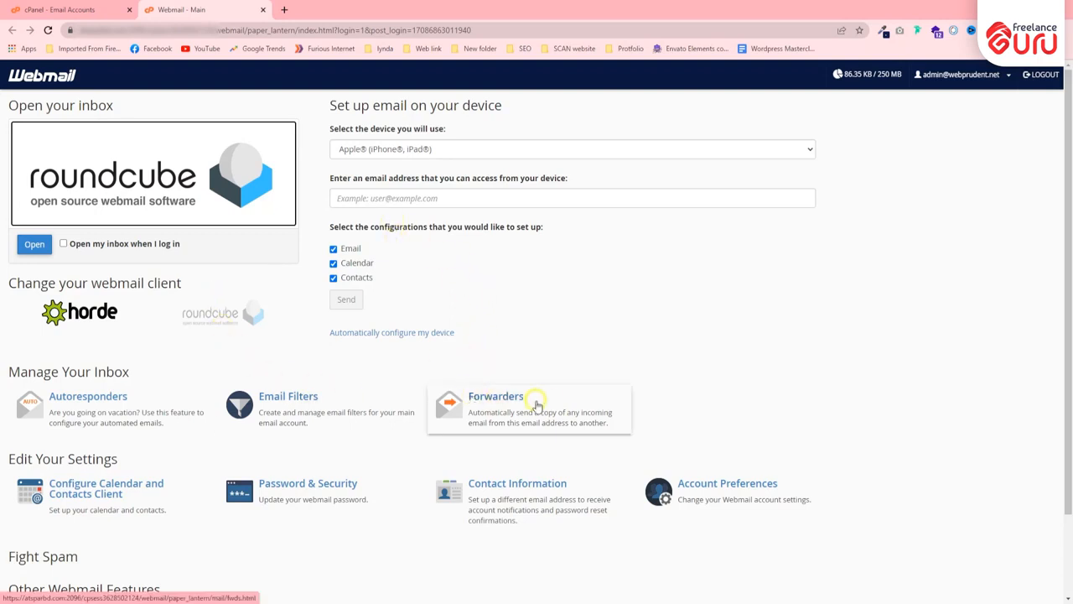
# View the empty Forwarders page in Webmail, then close the Webmail tab
pyautogui.click(567, 406)
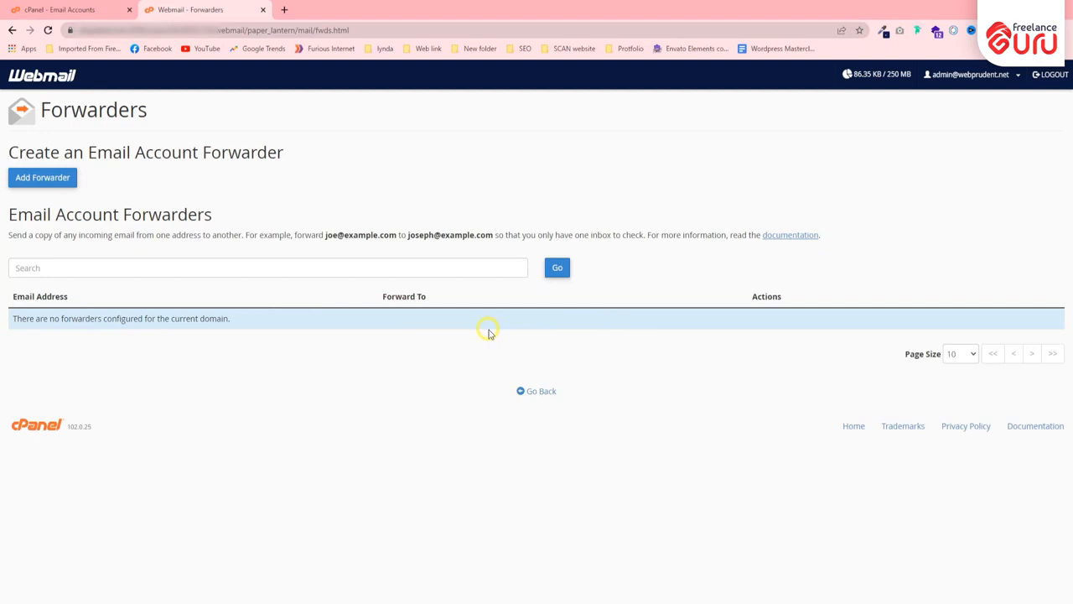
pyautogui.click(83, 10)
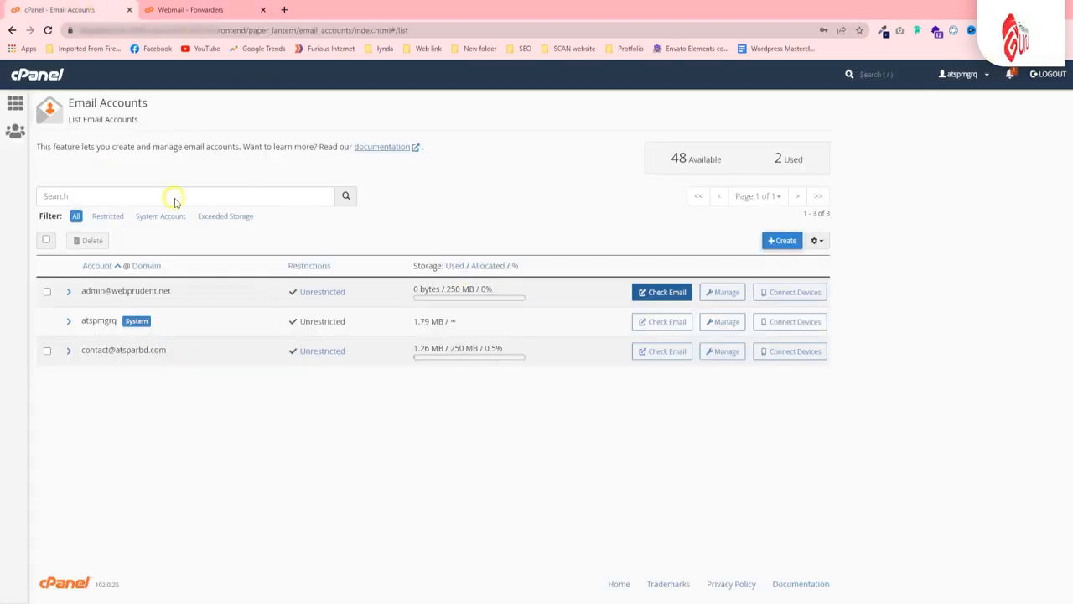
pyautogui.click(193, 9)
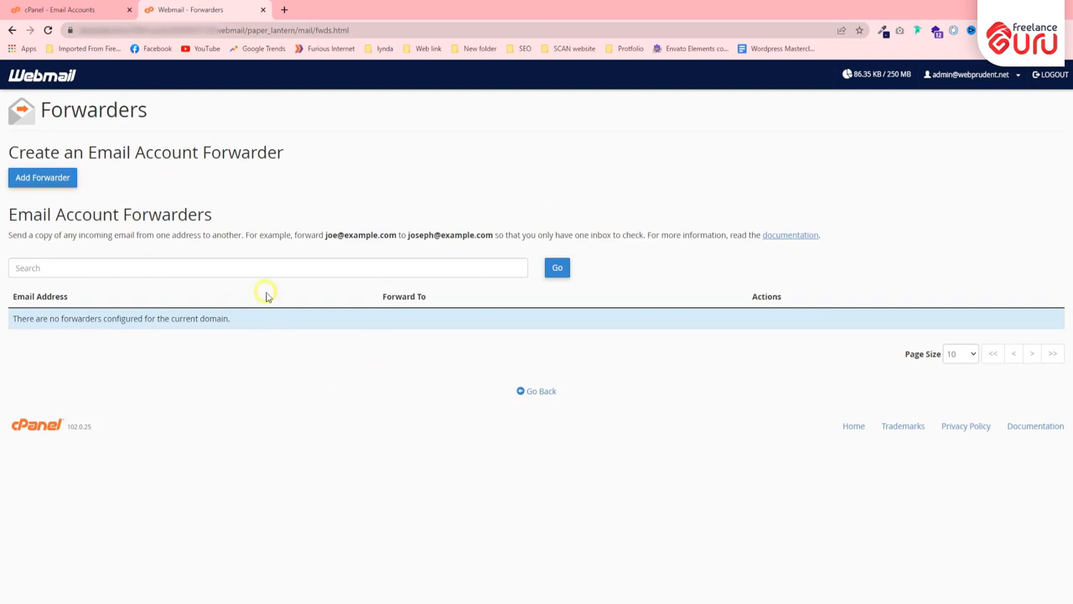
pyautogui.click(263, 10)
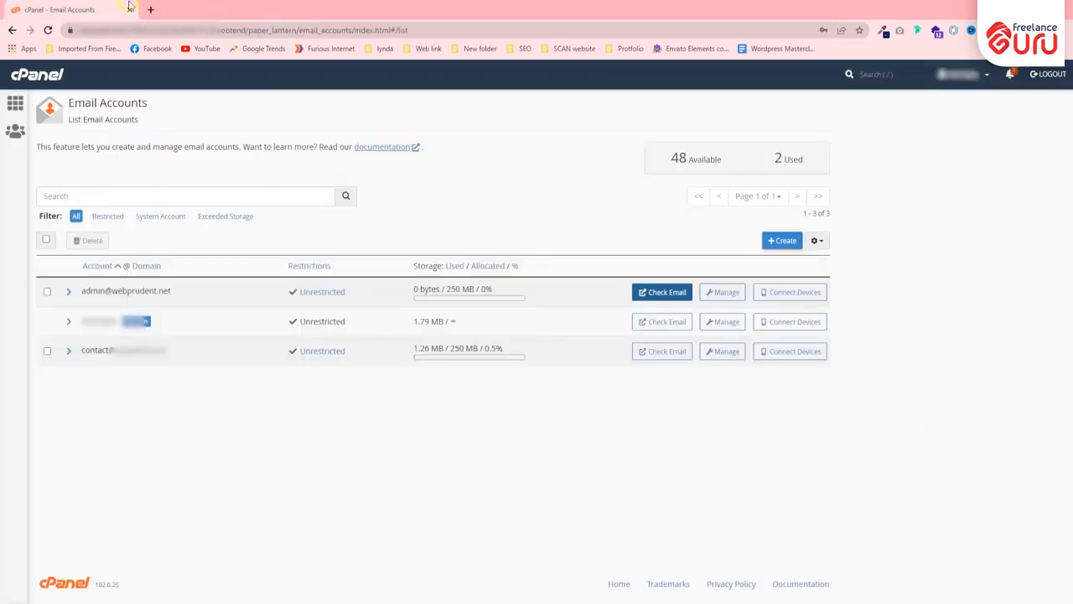
# Go to the cPanel home page and scroll down toward the Databases section
pyautogui.click(36, 73)
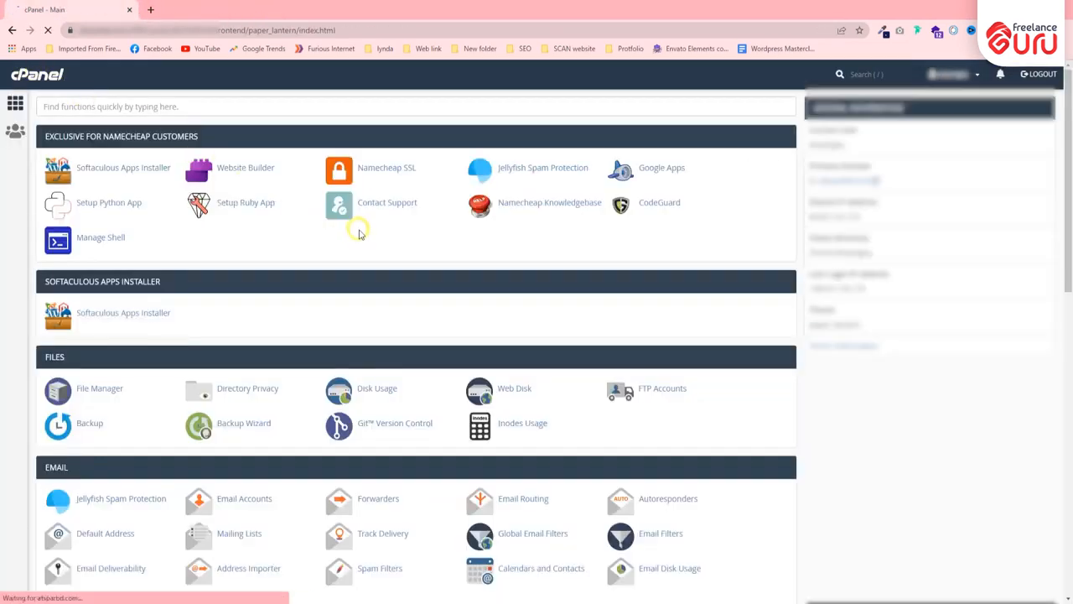
pyautogui.scroll(-3, 359, 233)
pyautogui.scroll(-2, 243, 400)
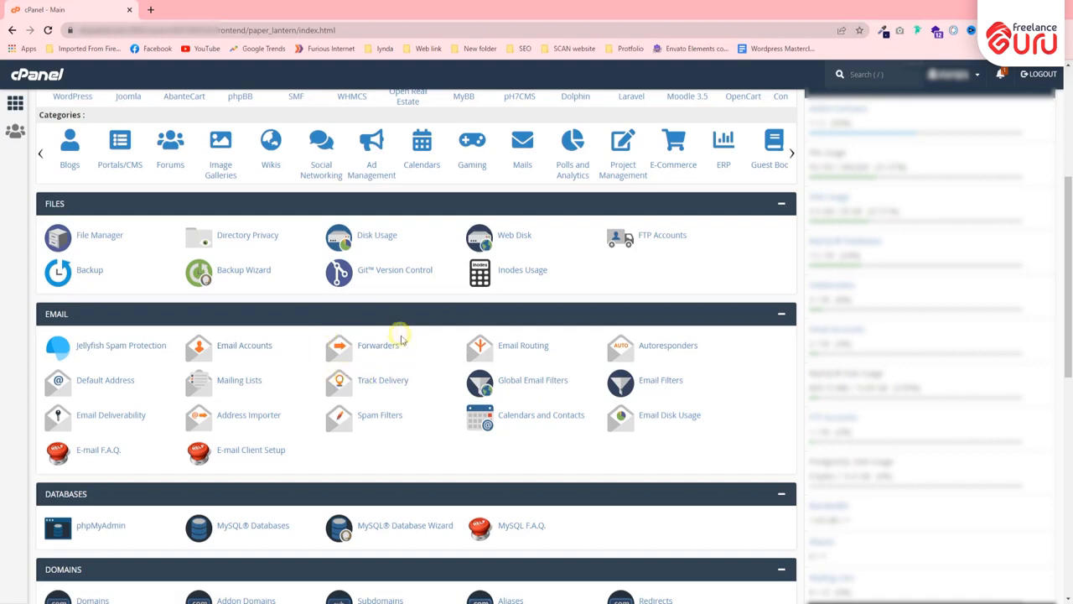
pyautogui.scroll(-3, 243, 378)
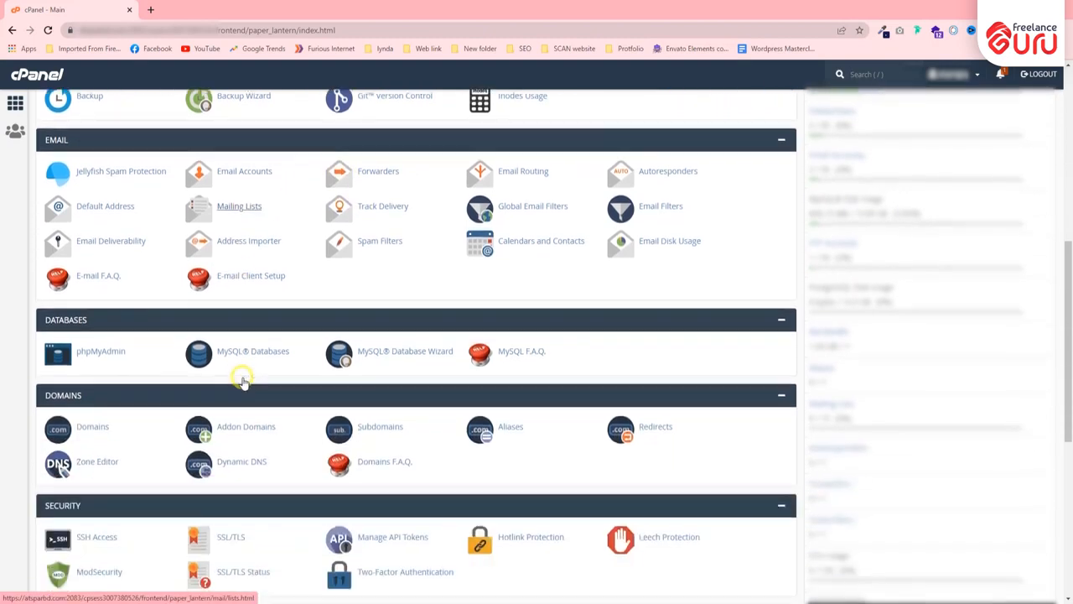
# Review databases in phpMyAdmin, close it, then open MySQL Databases in a new tab
pyautogui.click(81, 360)
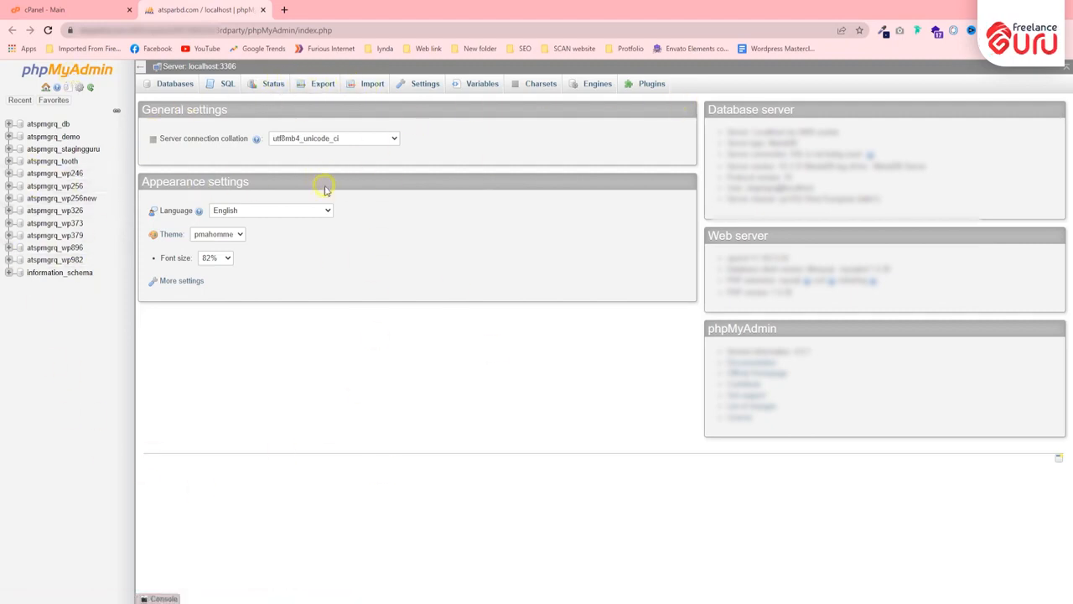
pyautogui.click(263, 10)
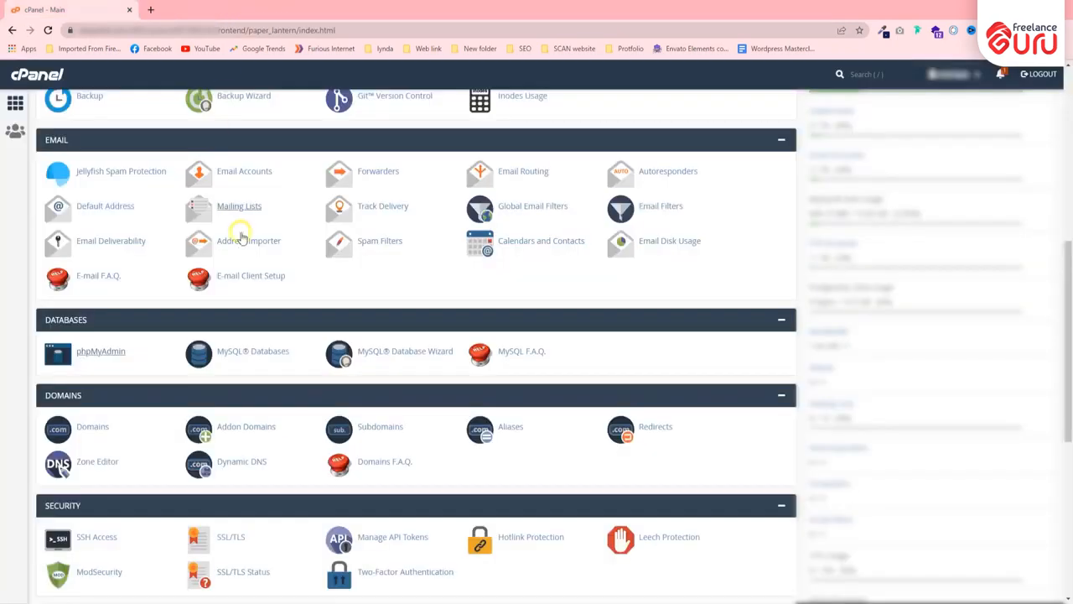
pyautogui.scroll(-1, 234, 289)
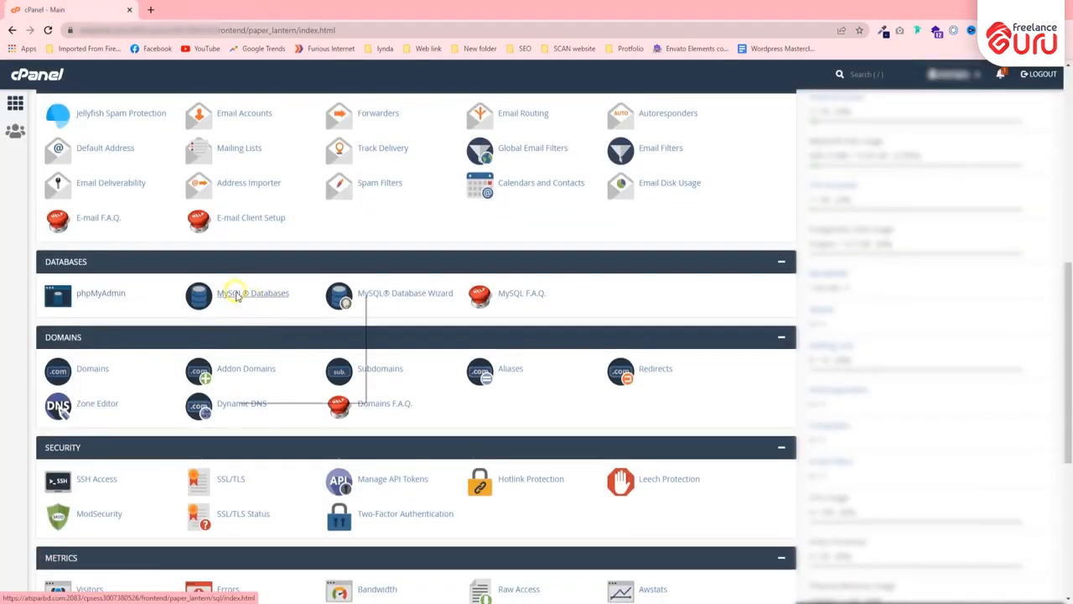
pyautogui.rightClick(253, 299)
pyautogui.click(275, 302)
pyautogui.click(213, 5)
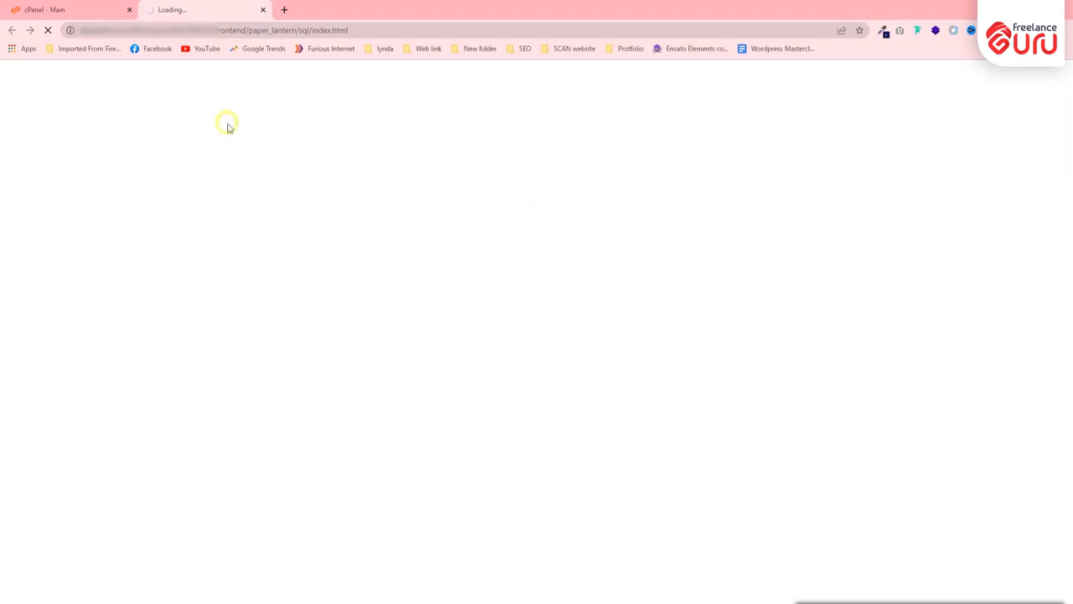
pyautogui.scroll(-1, 132, 178)
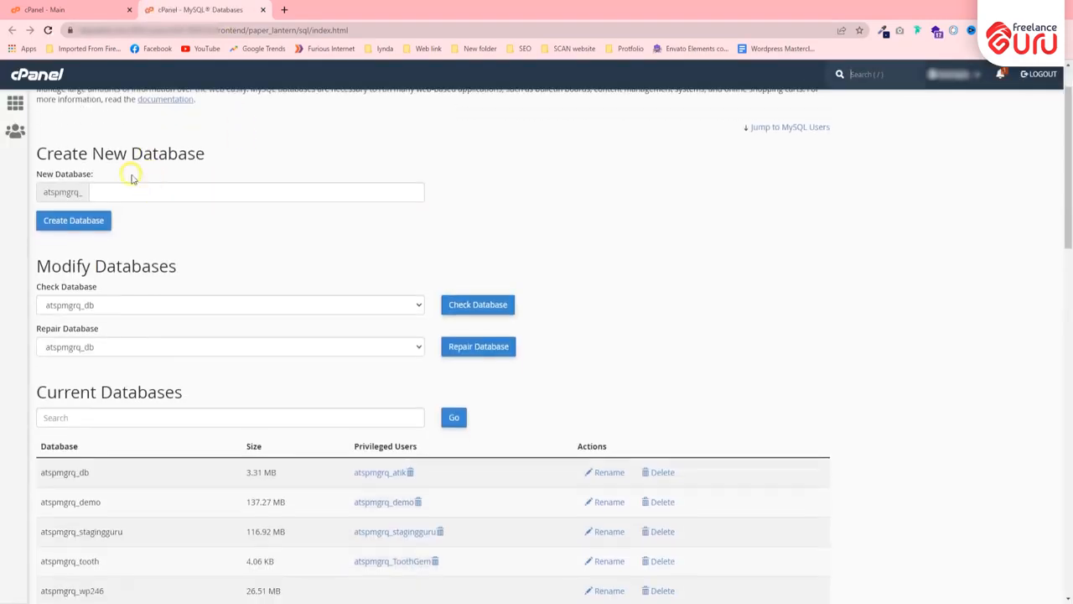
pyautogui.moveTo(36, 150); pyautogui.dragTo(230, 144)
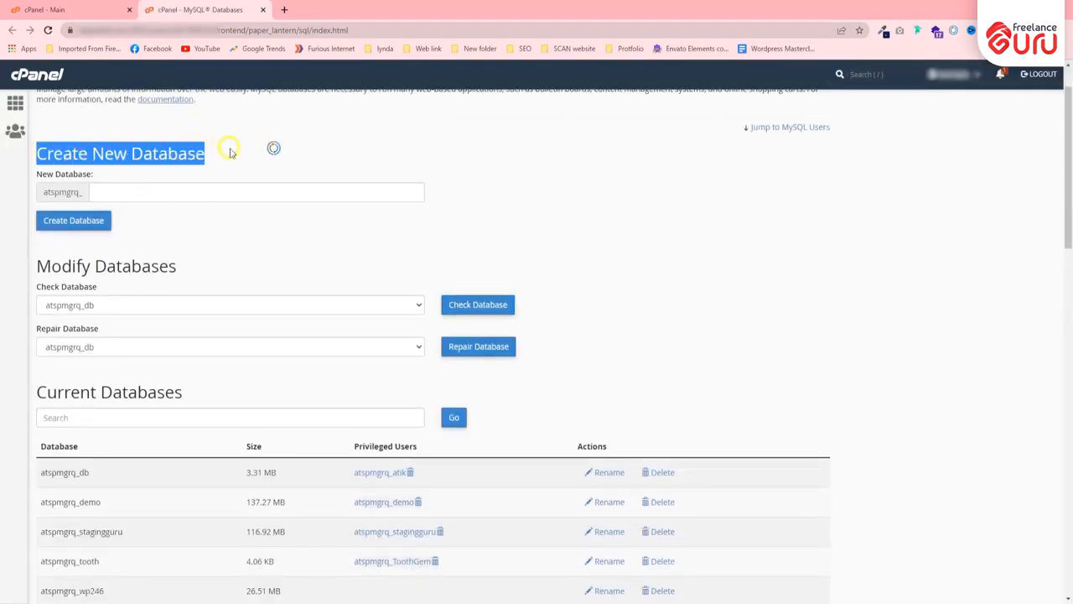
pyautogui.click(133, 162)
pyautogui.scroll(-5, 163, 162)
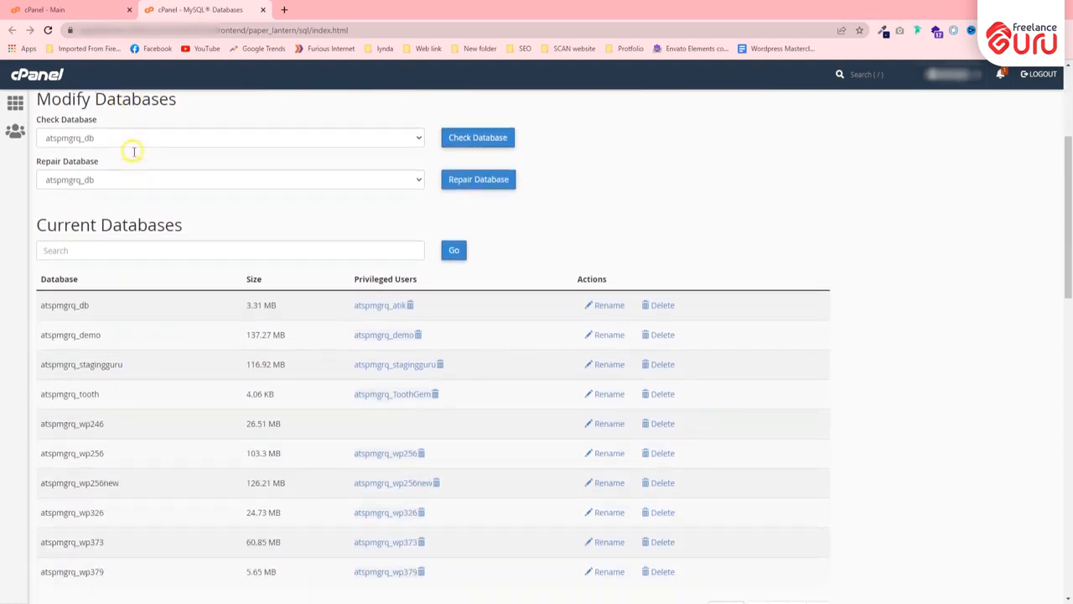
pyautogui.scroll(1, 213, 166)
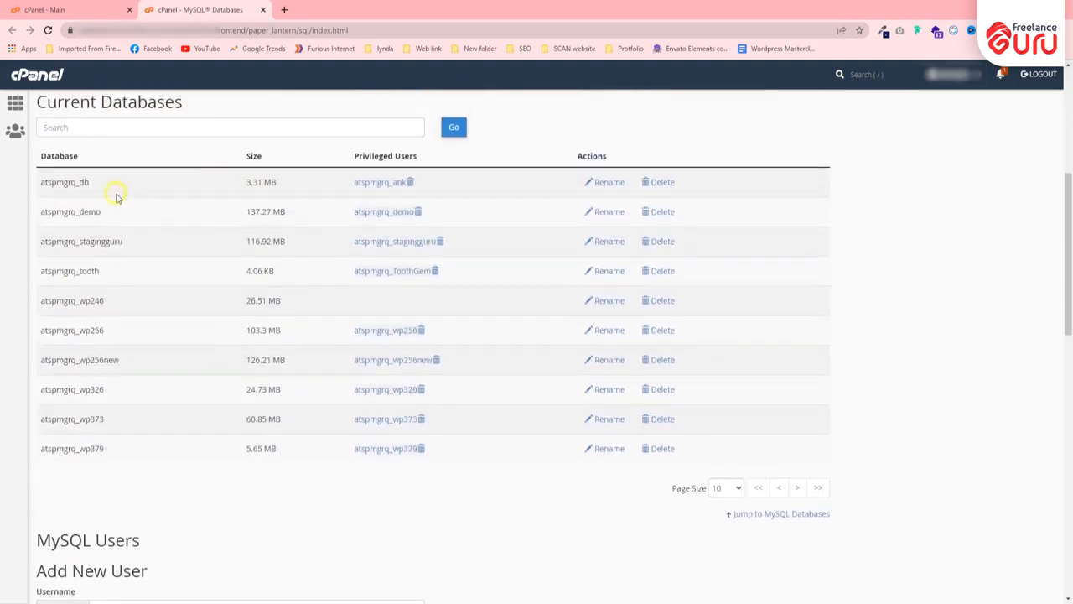
pyautogui.scroll(2, 112, 196)
pyautogui.scroll(-4, 148, 174)
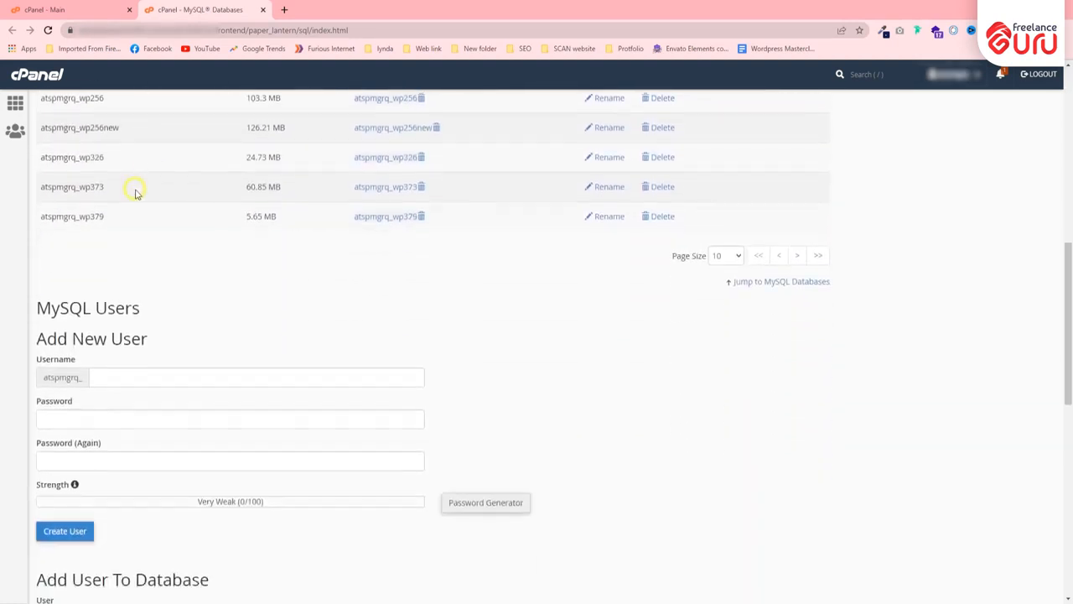
pyautogui.scroll(-2, 144, 383)
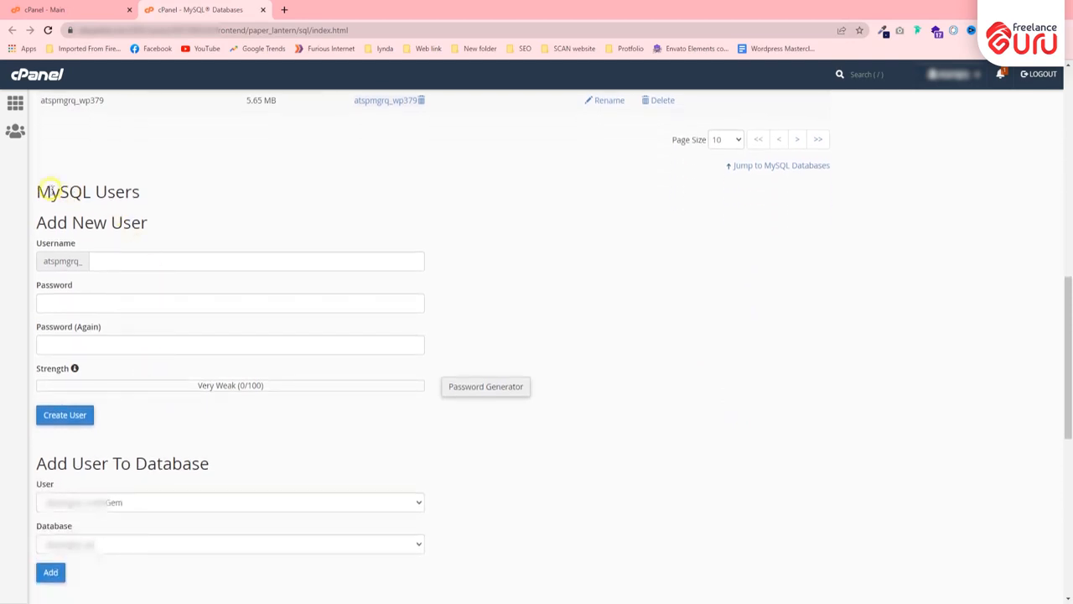
pyautogui.moveTo(49, 191); pyautogui.dragTo(173, 213)
pyautogui.scroll(-2, 508, 168)
pyautogui.scroll(-2, 220, 214)
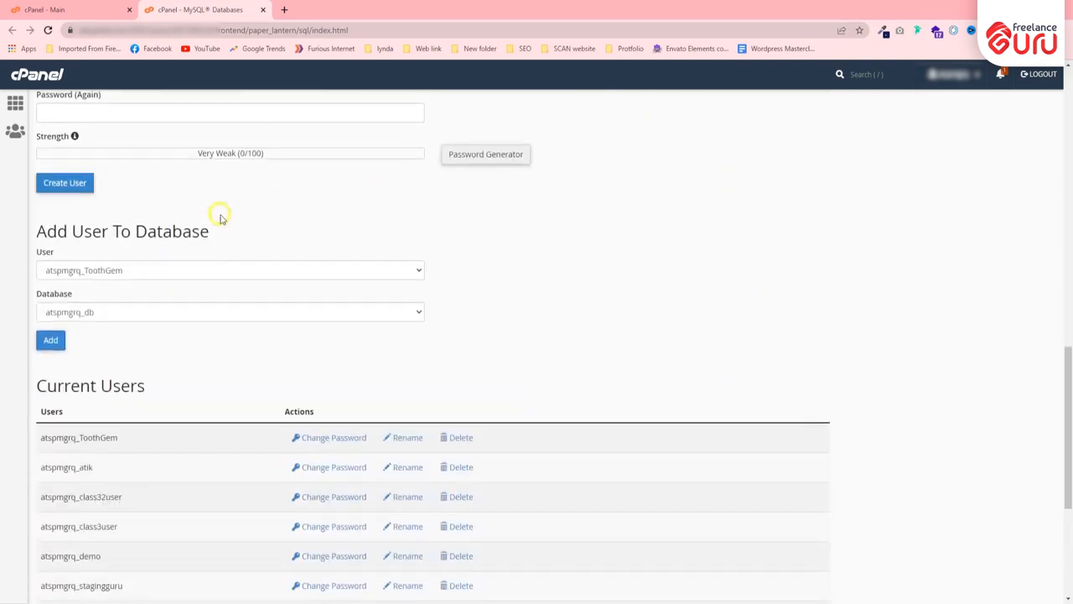
pyautogui.scroll(10, 209, 276)
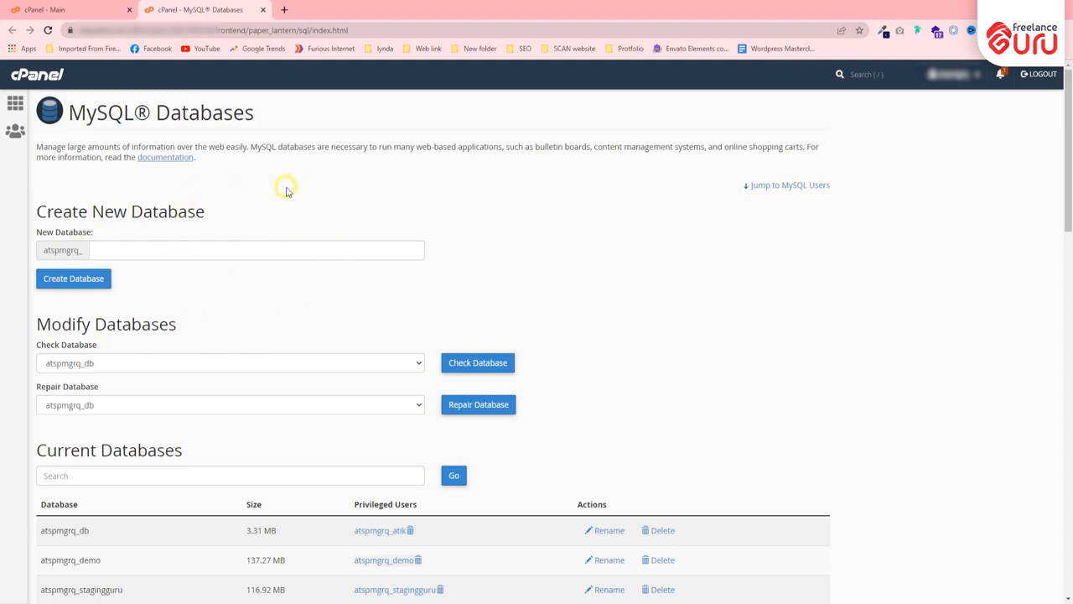
# Look over the new database name field, the database search, and the Current Databases and Add New User sections
pyautogui.click(159, 246)
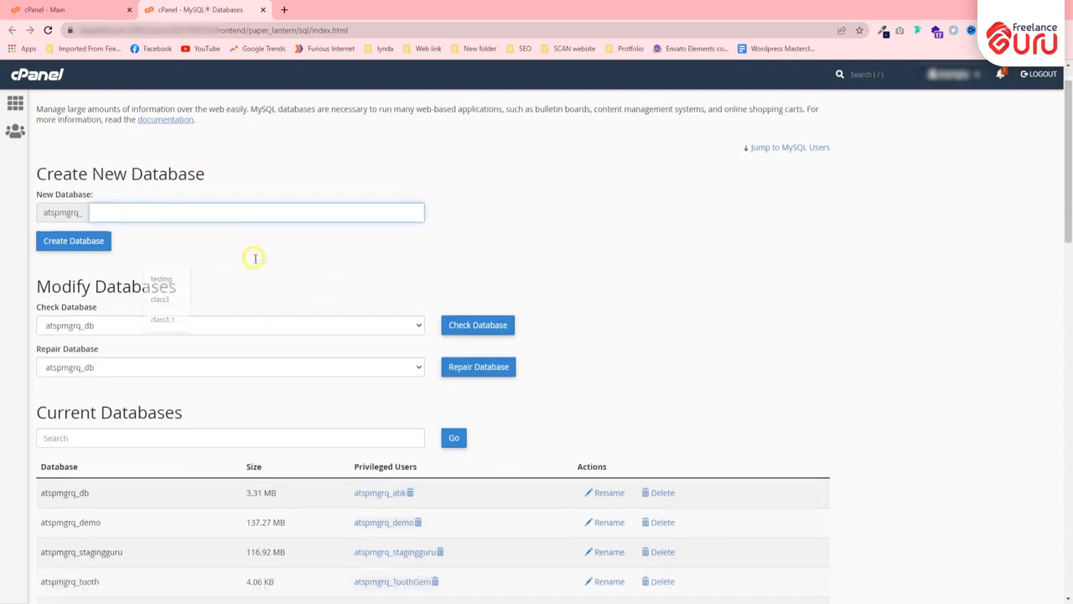
pyautogui.scroll(-3, 269, 252)
pyautogui.click(215, 249)
pyautogui.scroll(-2, 165, 260)
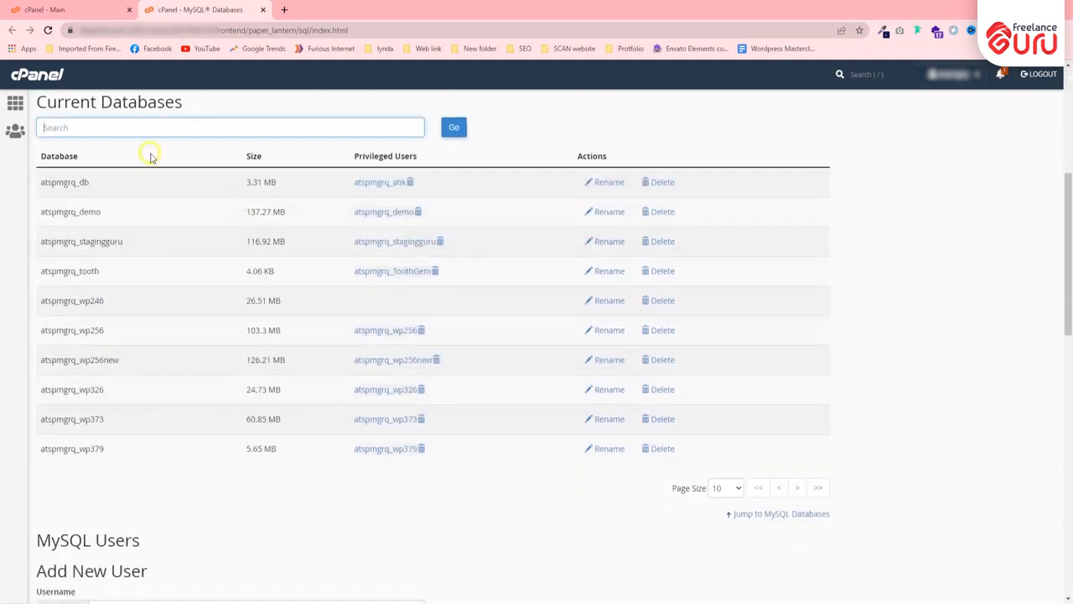
pyautogui.moveTo(36, 109); pyautogui.dragTo(209, 103)
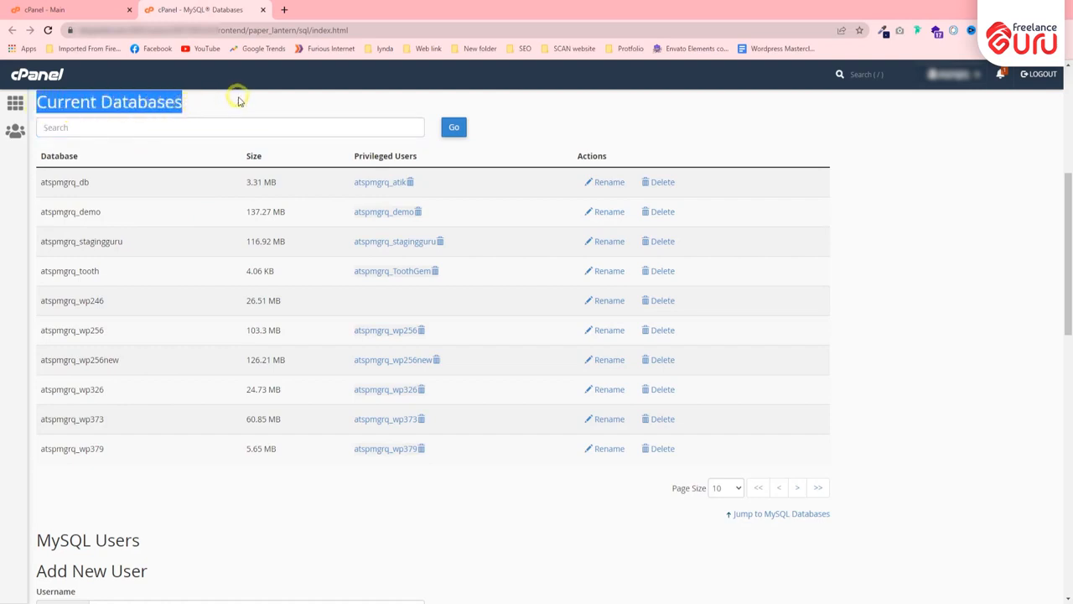
pyautogui.click(192, 126)
pyautogui.click(210, 473)
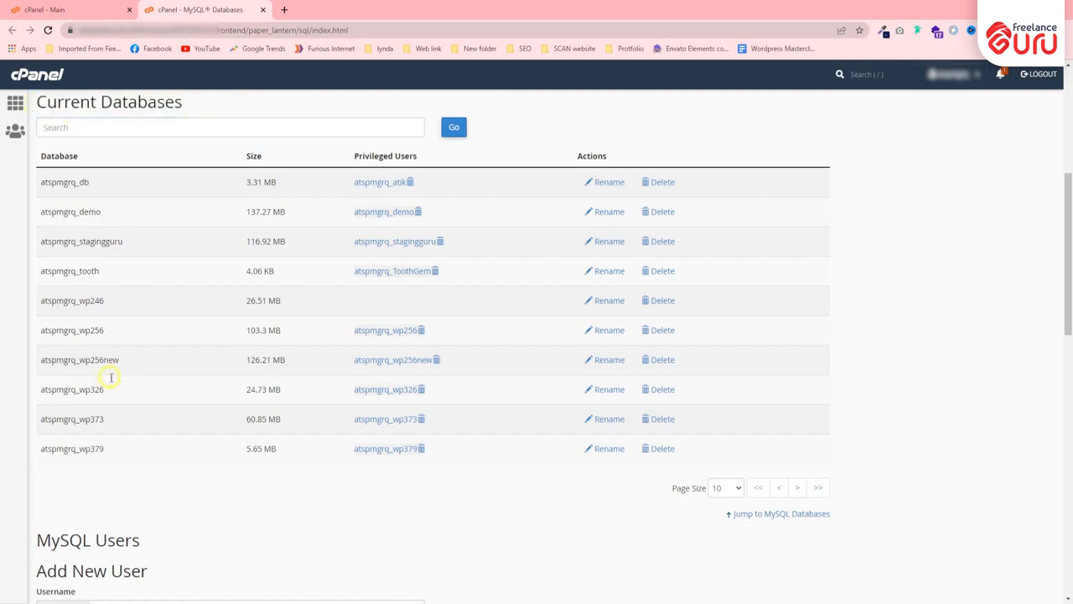
pyautogui.scroll(-5, 98, 400)
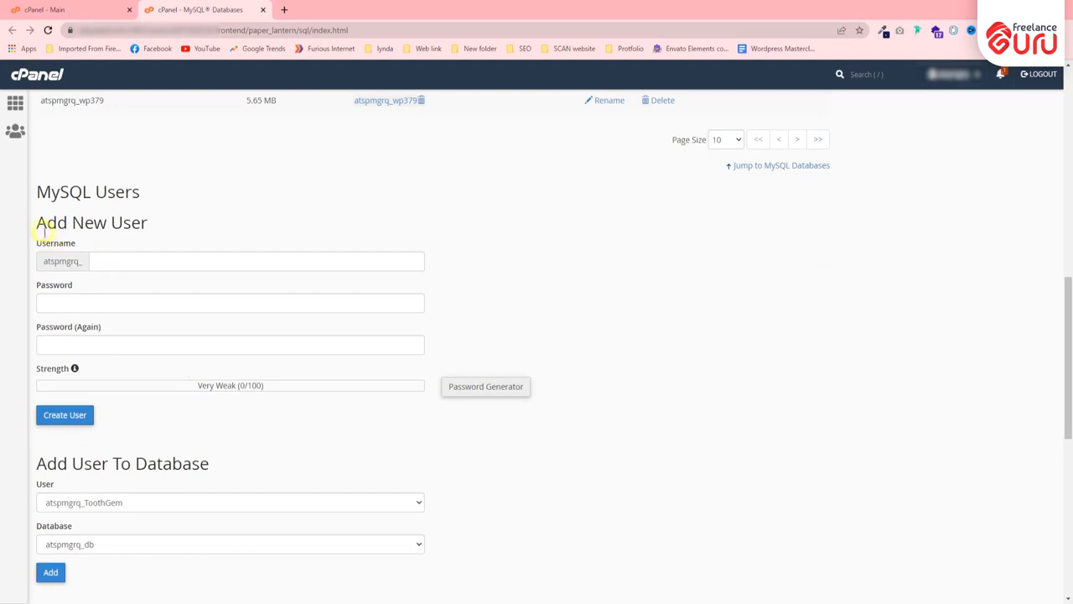
pyautogui.moveTo(36, 222); pyautogui.dragTo(202, 208)
pyautogui.click(194, 207)
# Glance at the cPanel home tab, then inspect the new username and password fields and the Current Users list
pyautogui.click(93, 7)
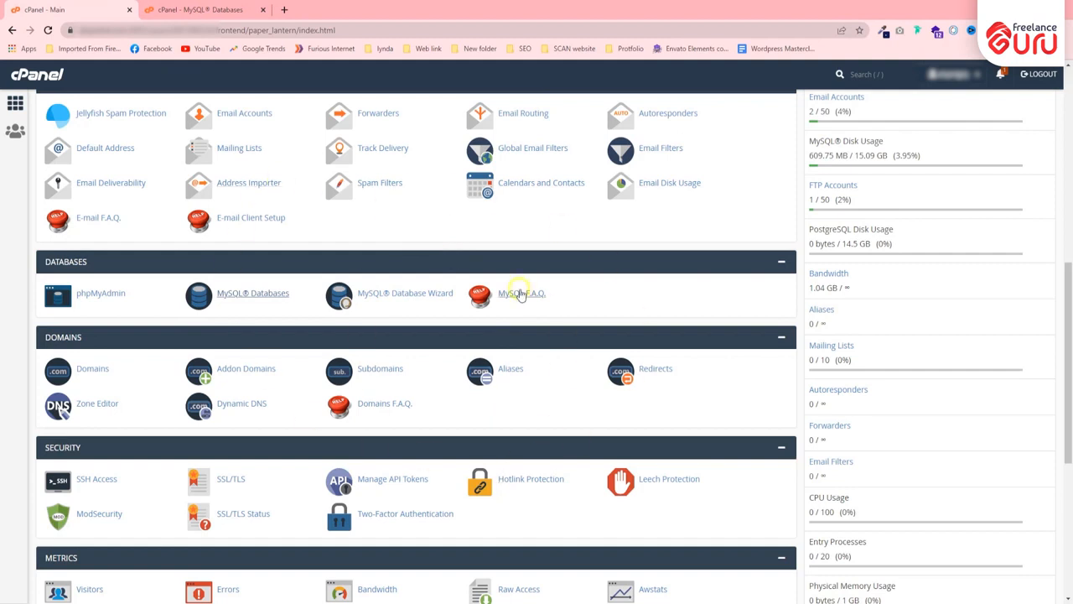
pyautogui.hotkey('ctrl', 'Tab')
pyautogui.click(120, 260)
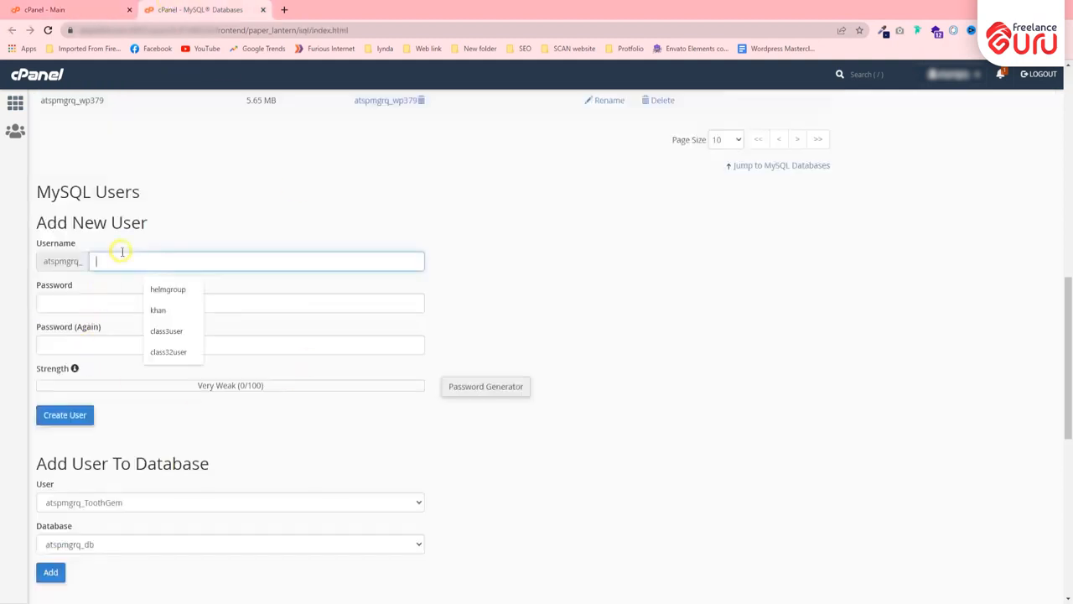
pyautogui.click(150, 488)
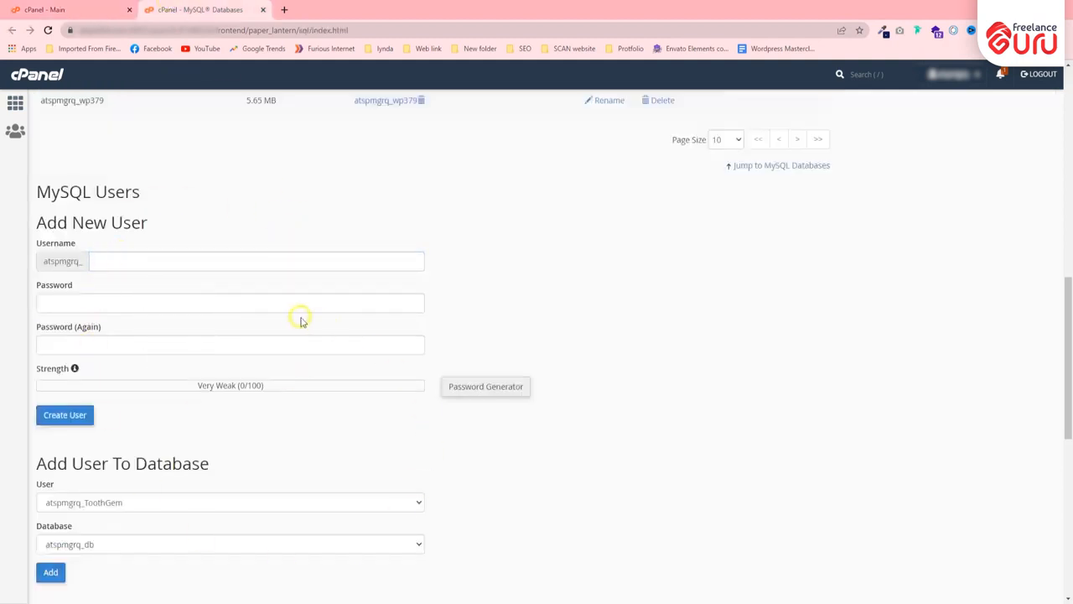
pyautogui.click(120, 259)
pyautogui.click(117, 306)
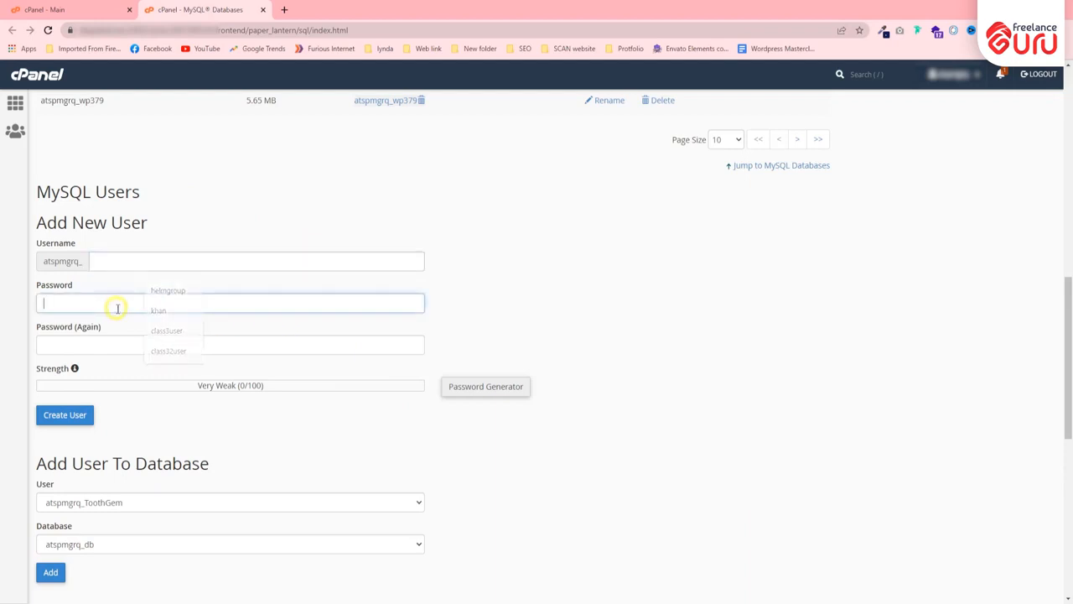
pyautogui.scroll(-6, 117, 306)
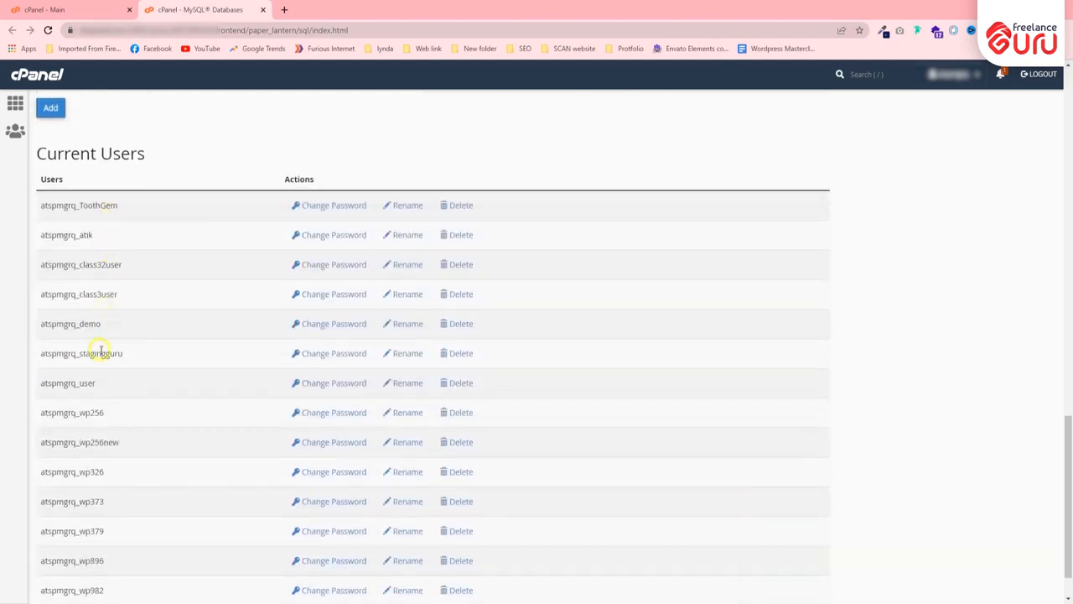
pyautogui.scroll(-1, 101, 350)
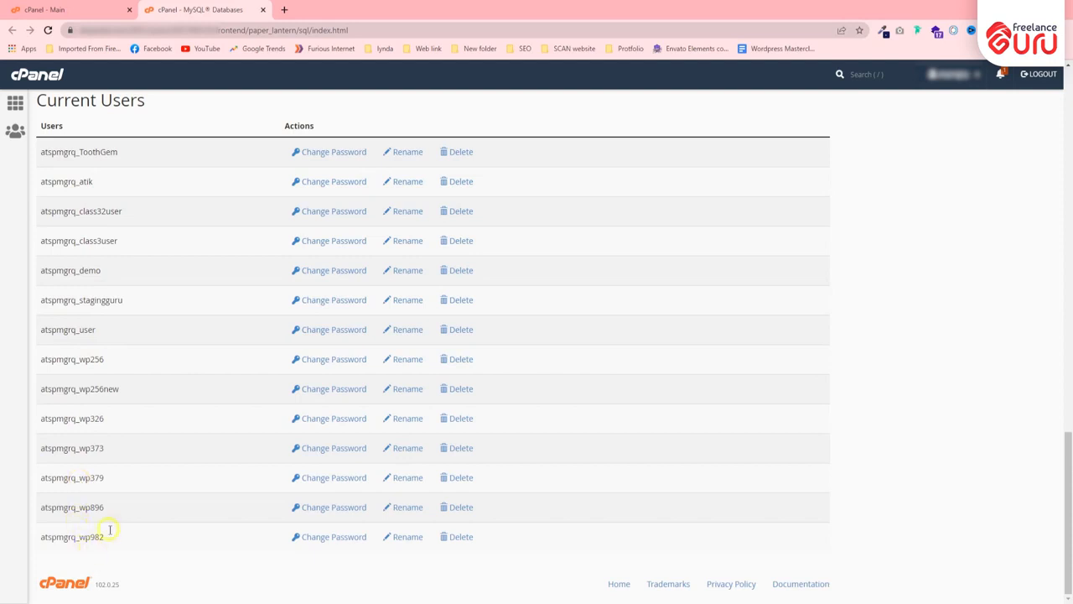
pyautogui.scroll(2, 96, 339)
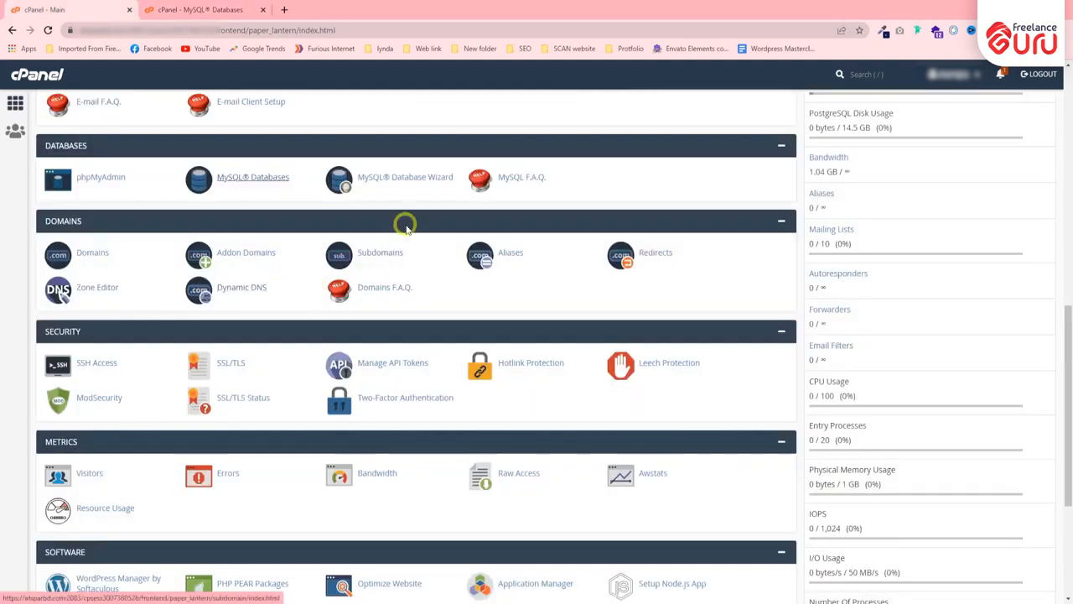
# Open the MySQL Database Wizard and create the database atspmgrq_testing
pyautogui.click(417, 186)
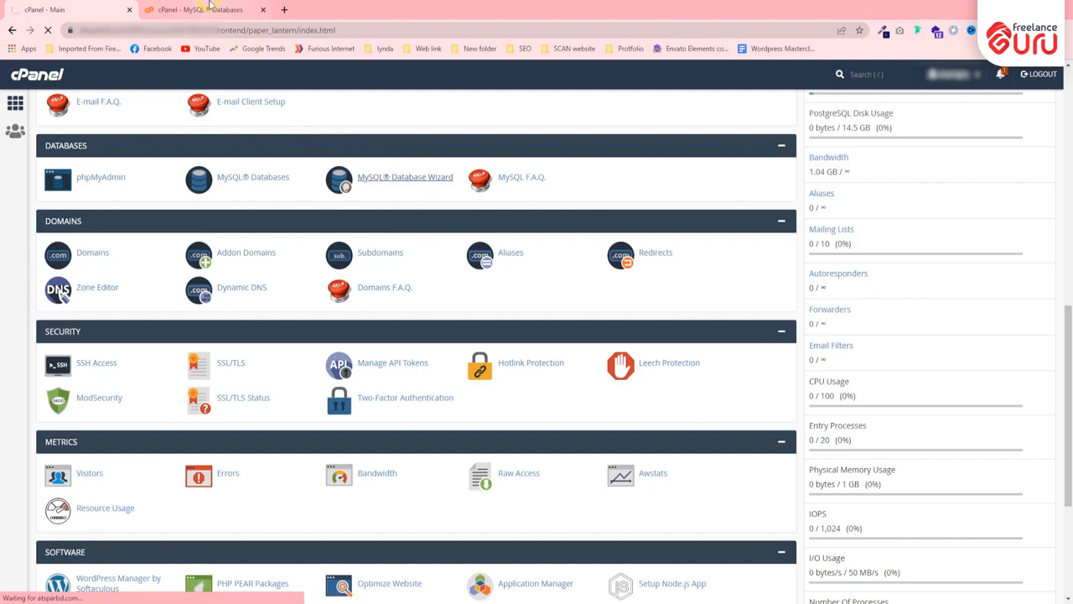
pyautogui.click(210, 10)
pyautogui.click(263, 9)
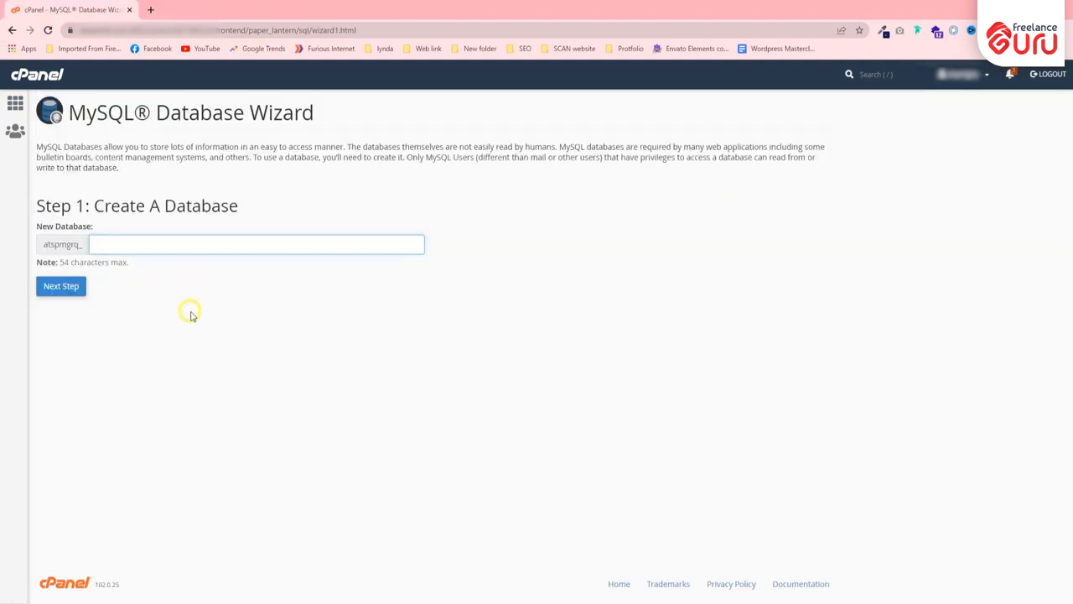
pyautogui.click(167, 243)
pyautogui.click(174, 274)
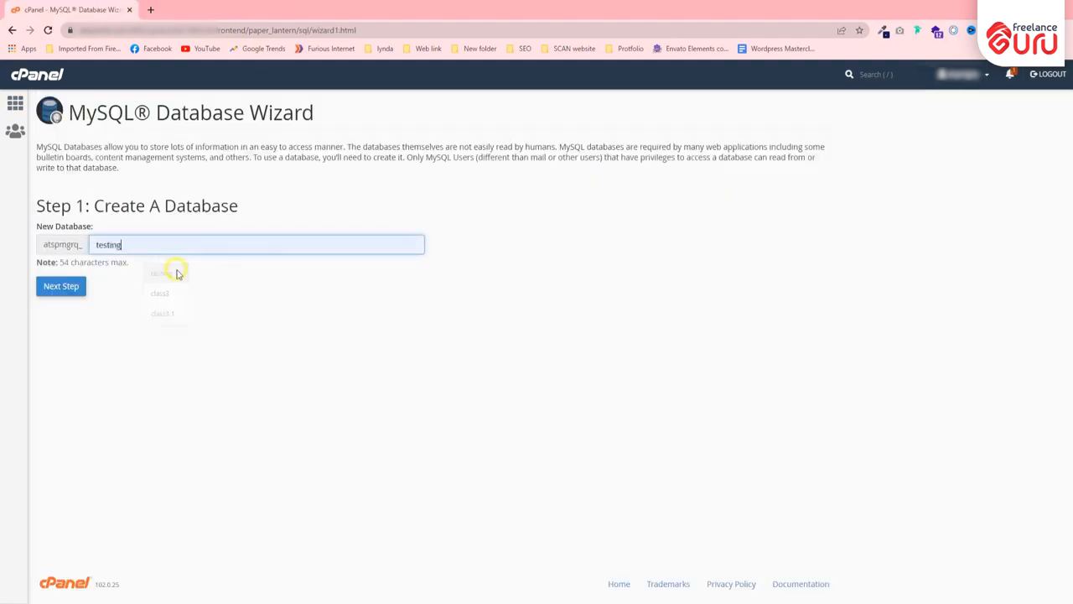
pyautogui.click(71, 287)
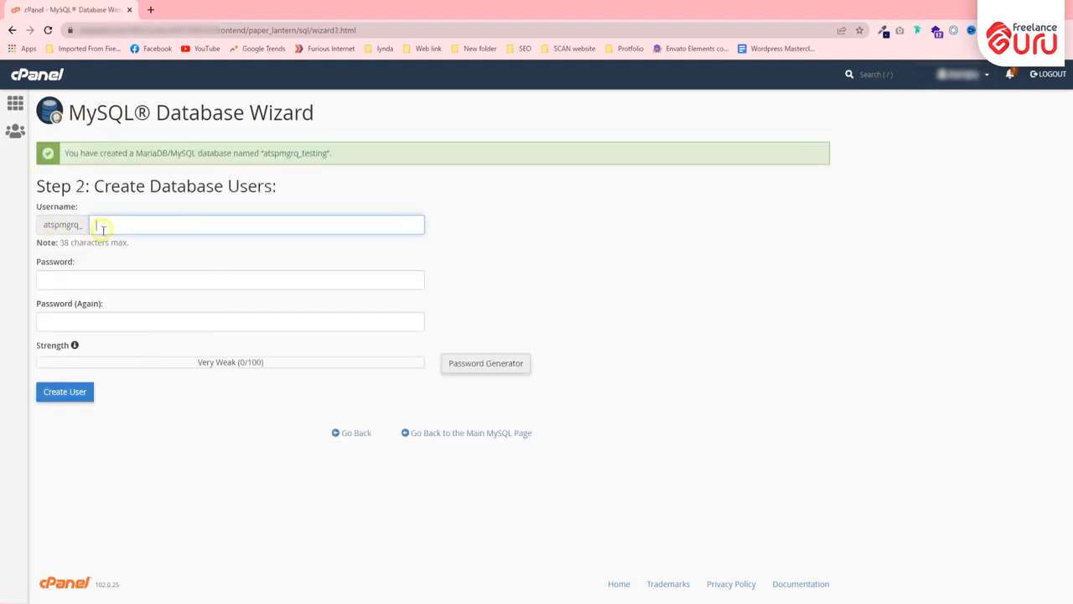
# Fill in the suggested username for the new database user
pyautogui.moveTo(95, 186); pyautogui.dragTo(301, 192)
pyautogui.click(134, 224)
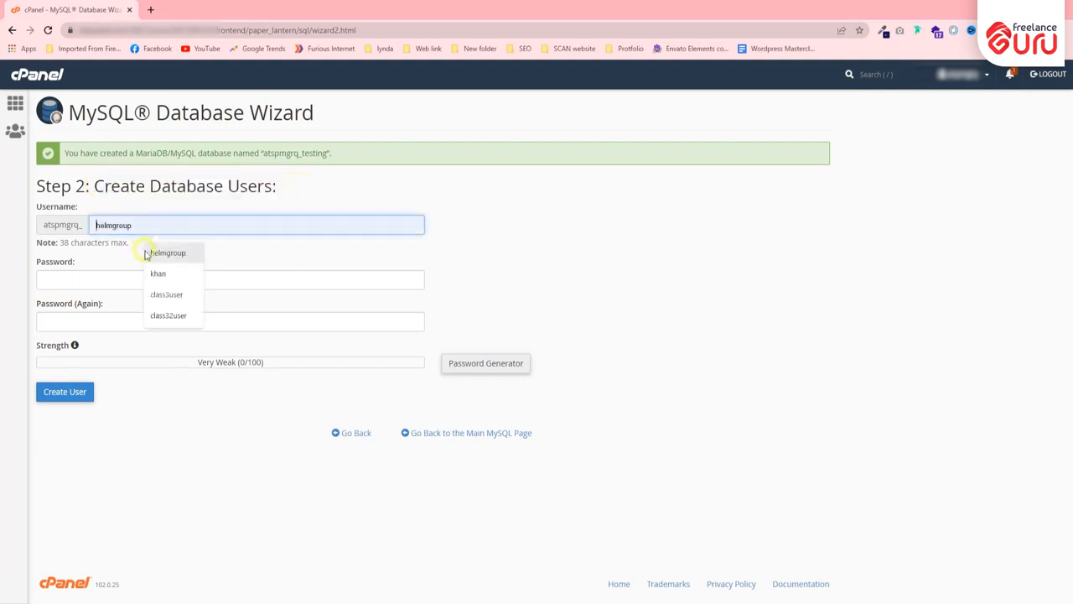
pyautogui.click(159, 274)
pyautogui.click(93, 277)
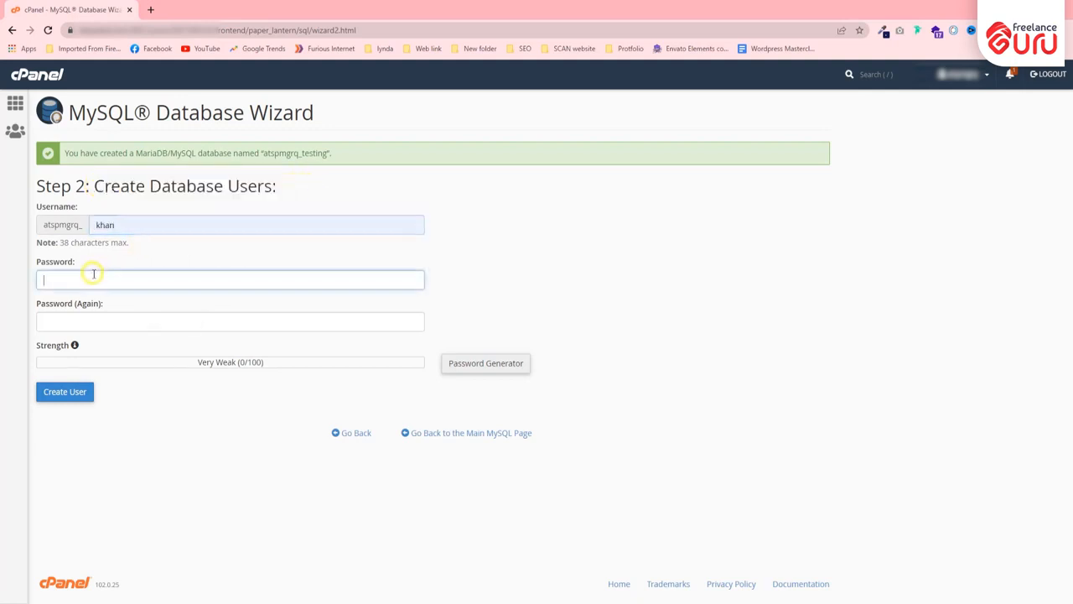
pyautogui.click(116, 319)
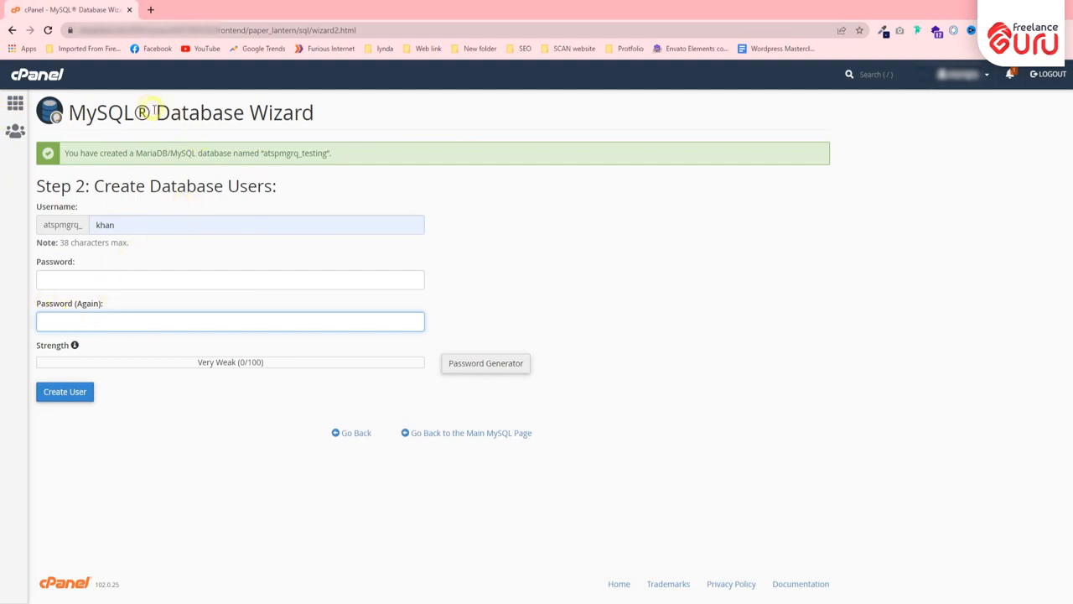
# Paste the prepared strong password into both password fields and create the user
pyautogui.moveTo(156, 112); pyautogui.dragTo(342, 117)
pyautogui.click(344, 114)
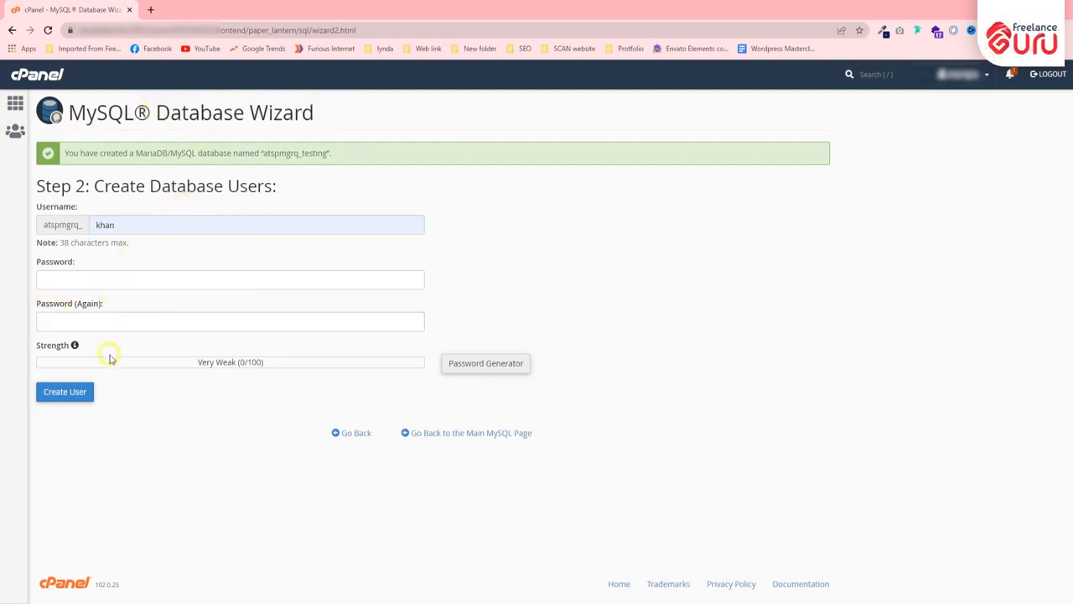
pyautogui.click(55, 275)
pyautogui.hotkey('ctrl', 'v')
pyautogui.click(145, 326)
pyautogui.hotkey('ctrl', 'v')
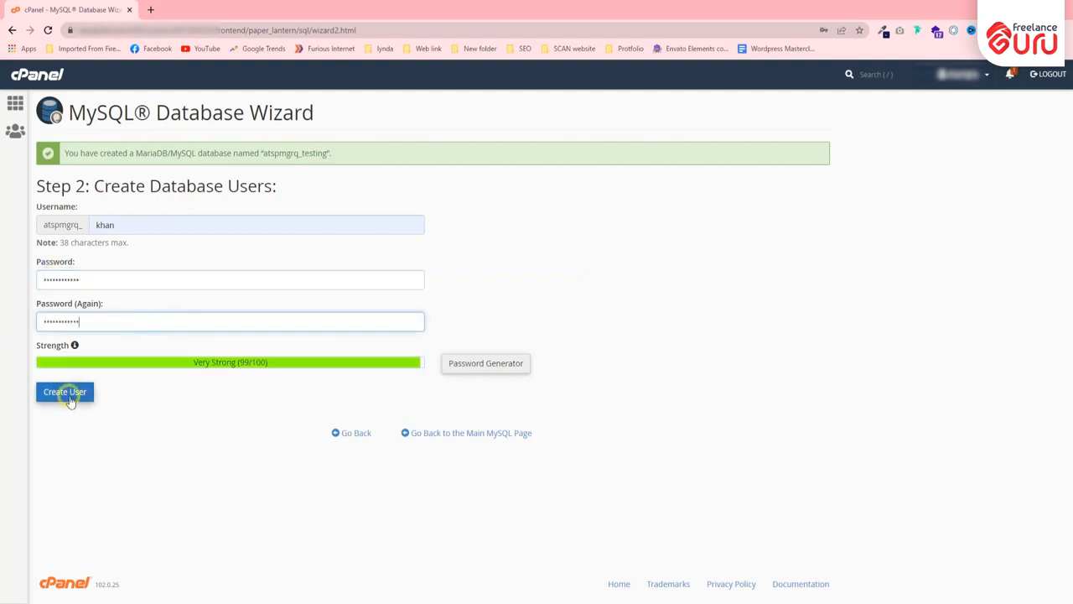
pyautogui.click(67, 394)
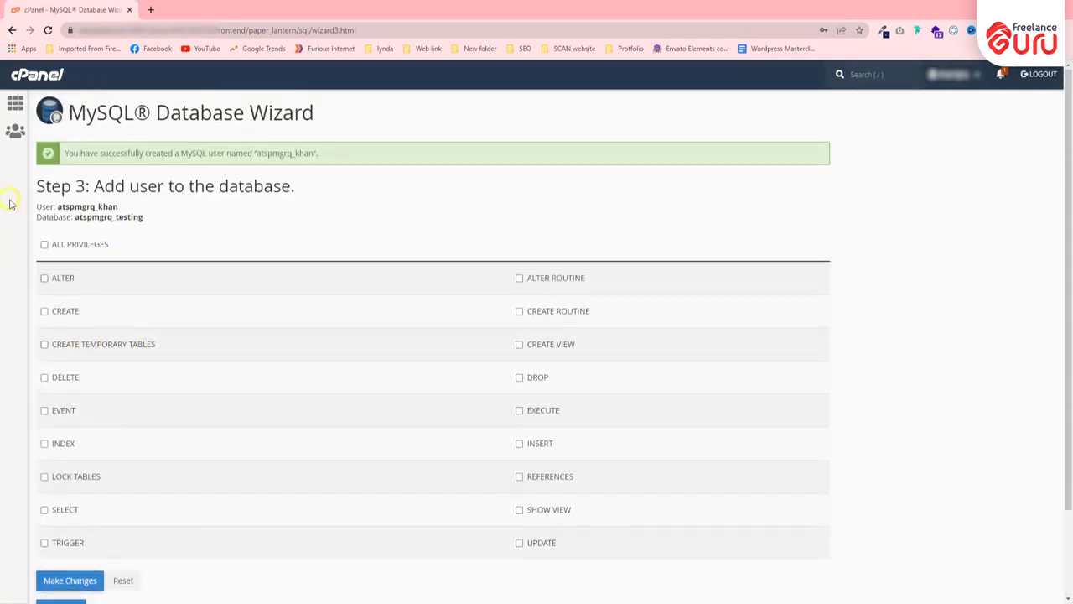
# Tick ALL PRIVILEGES for the new user on atspmgrq_testing and complete the wizard
pyautogui.click(45, 243)
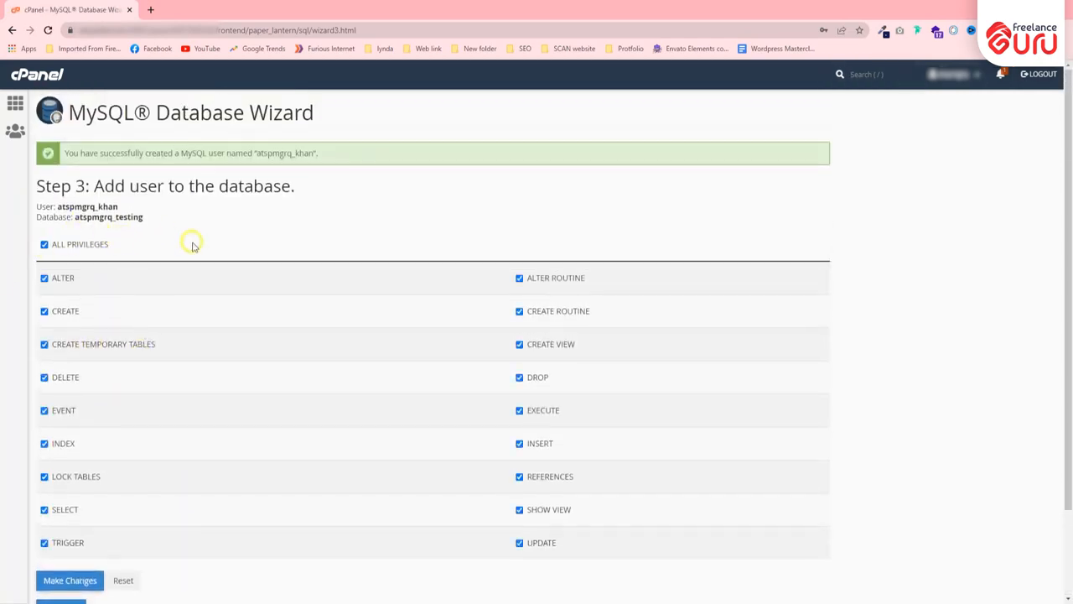
pyautogui.scroll(-2, 518, 336)
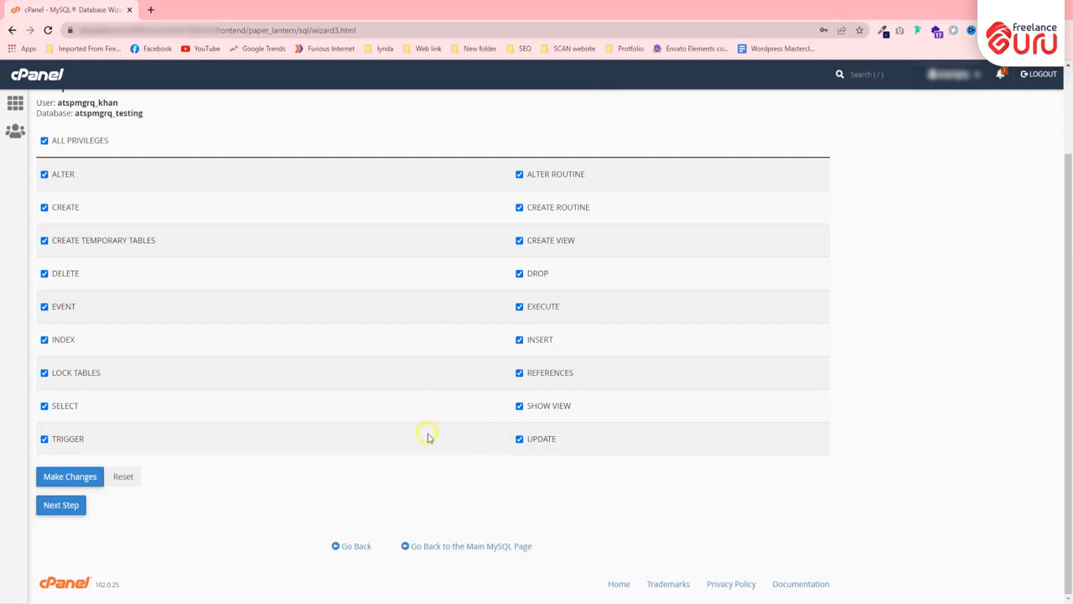
pyautogui.scroll(2, 340, 310)
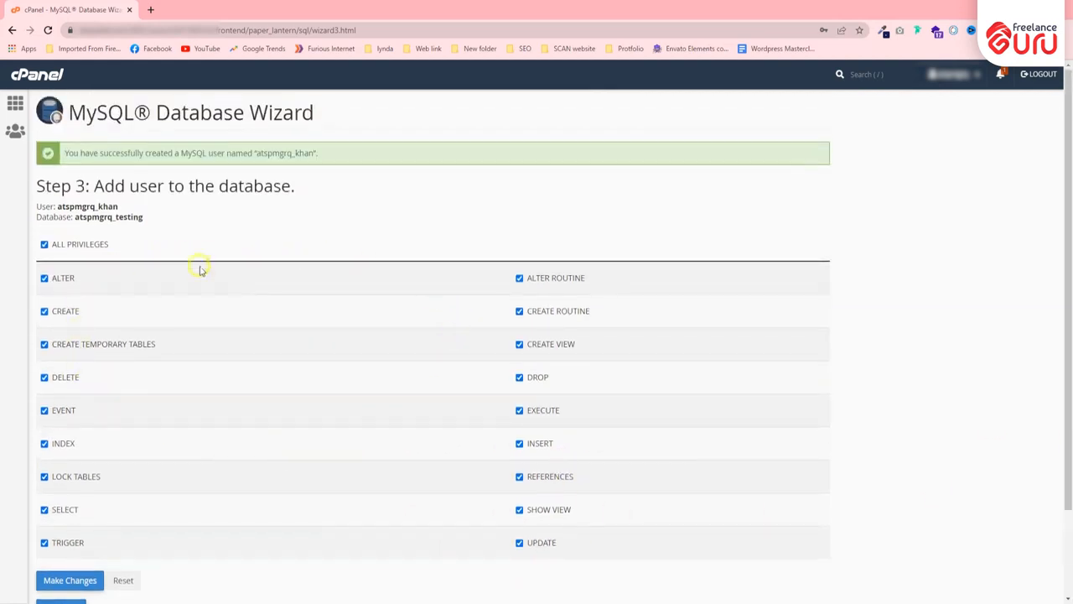
pyautogui.scroll(-2, 143, 287)
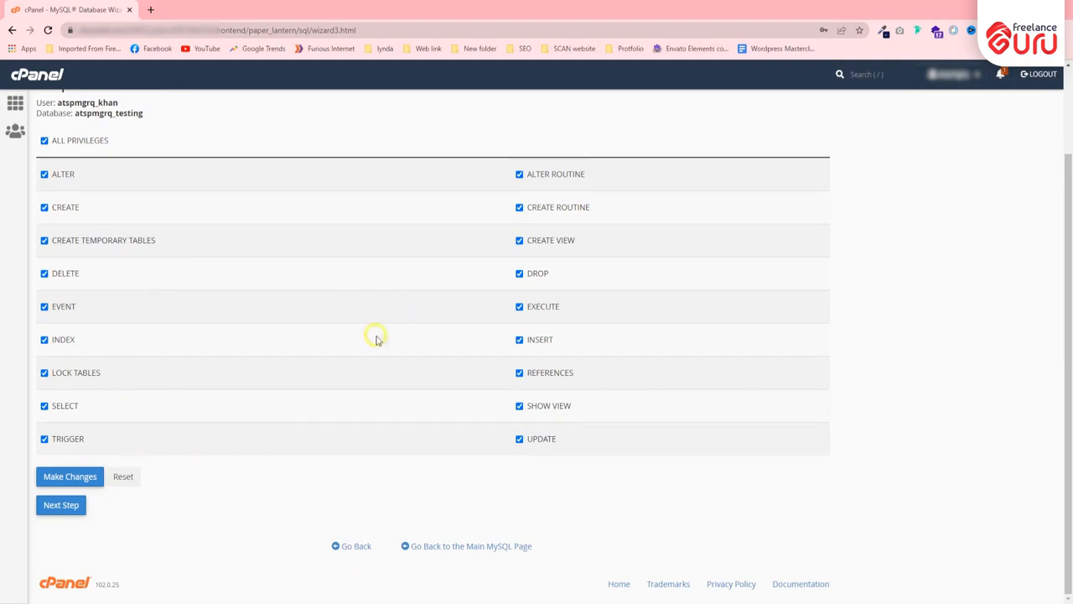
pyautogui.click(51, 506)
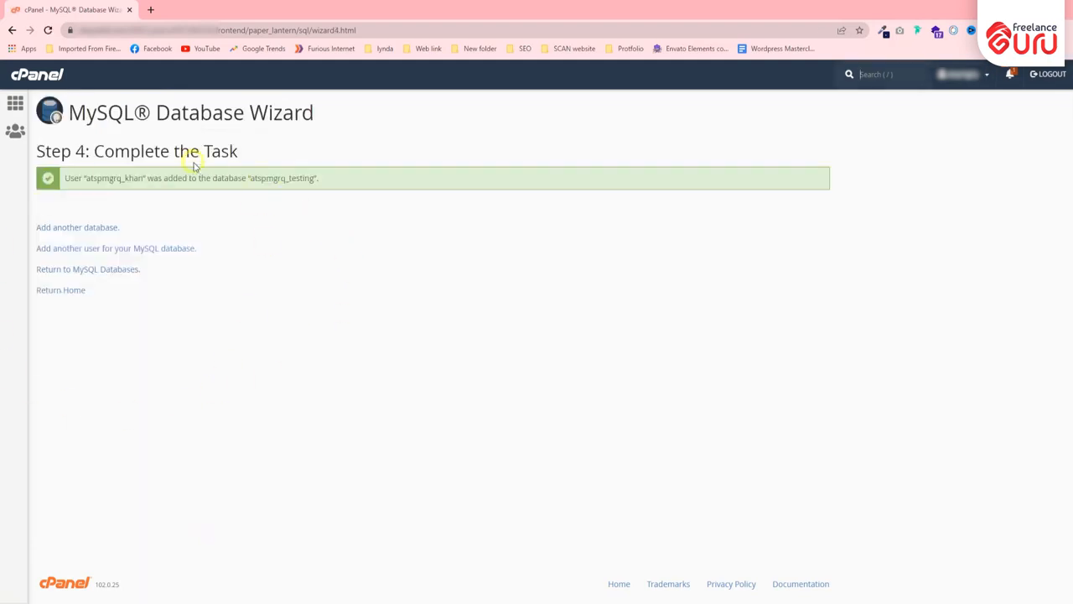
# Read over the Step 4 success message confirming the user was added
pyautogui.moveTo(62, 180); pyautogui.dragTo(408, 177)
pyautogui.click(306, 221)
pyautogui.moveTo(326, 186); pyautogui.dragTo(126, 179)
pyautogui.click(234, 218)
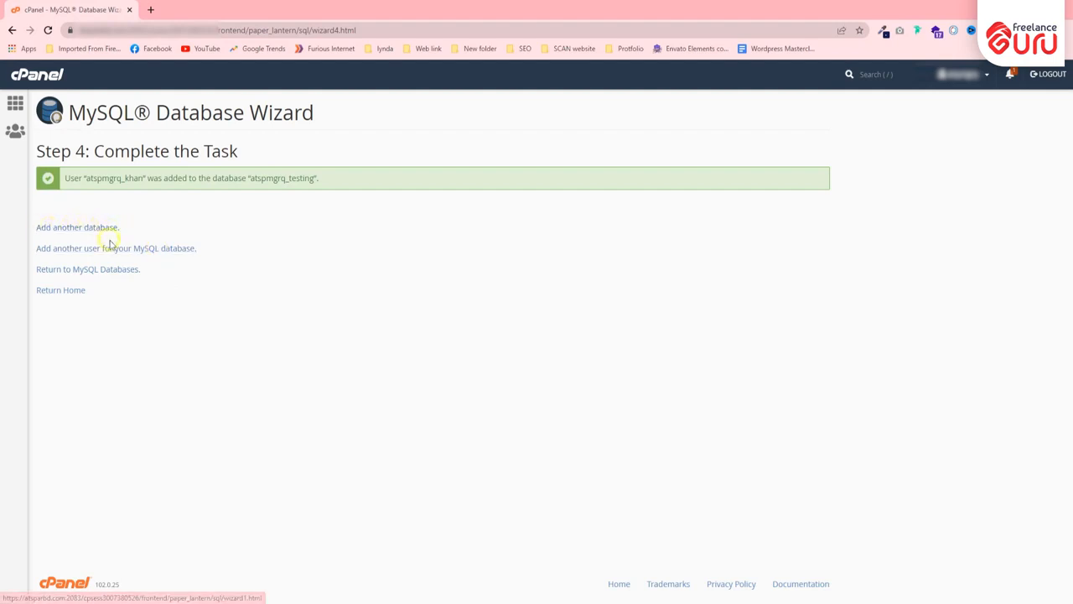
pyautogui.click(57, 290)
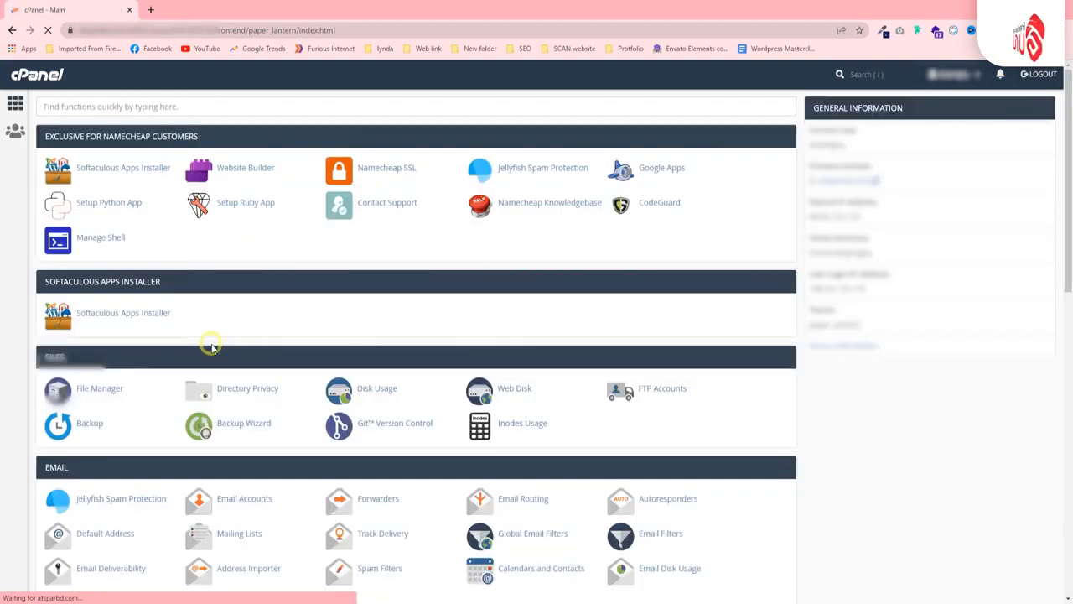
pyautogui.scroll(-3, 210, 336)
pyautogui.scroll(3, 216, 312)
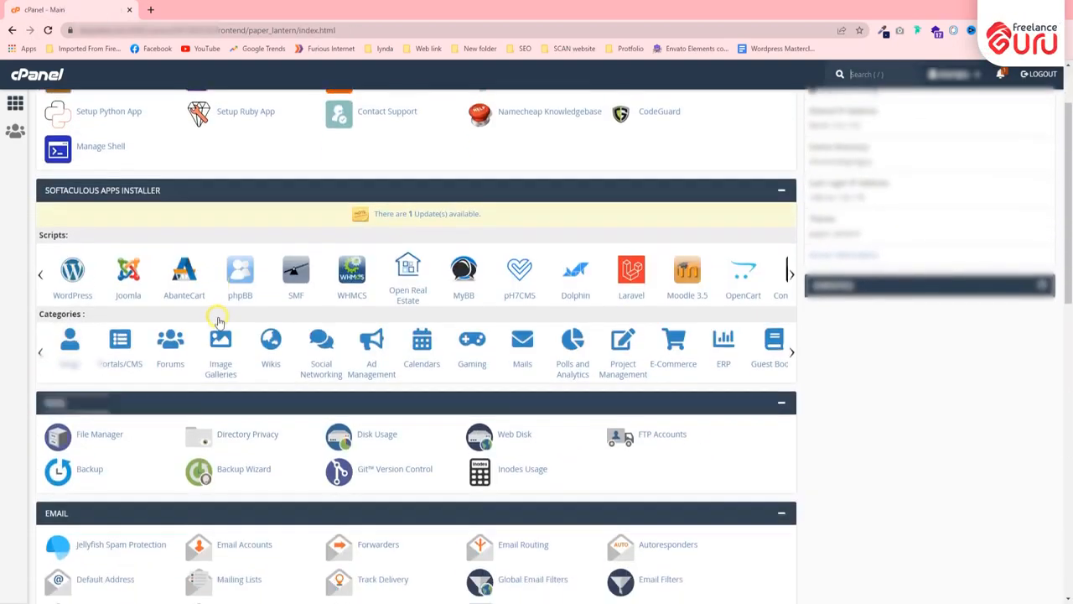
pyautogui.scroll(-4, 233, 472)
pyautogui.click(269, 355)
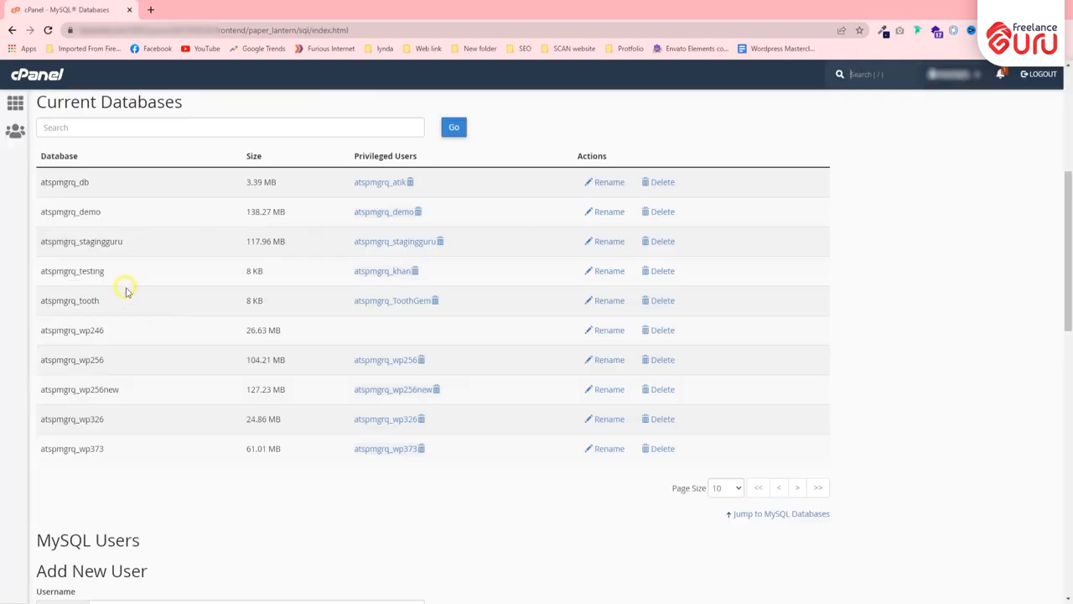
pyautogui.scroll(-10, 138, 239)
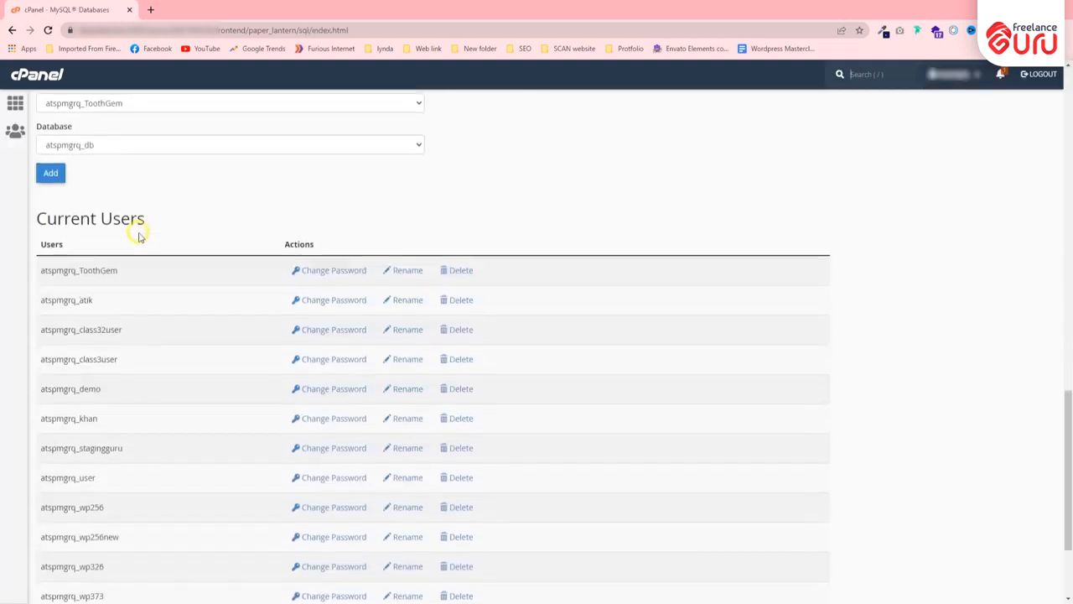
pyautogui.scroll(-1, 139, 233)
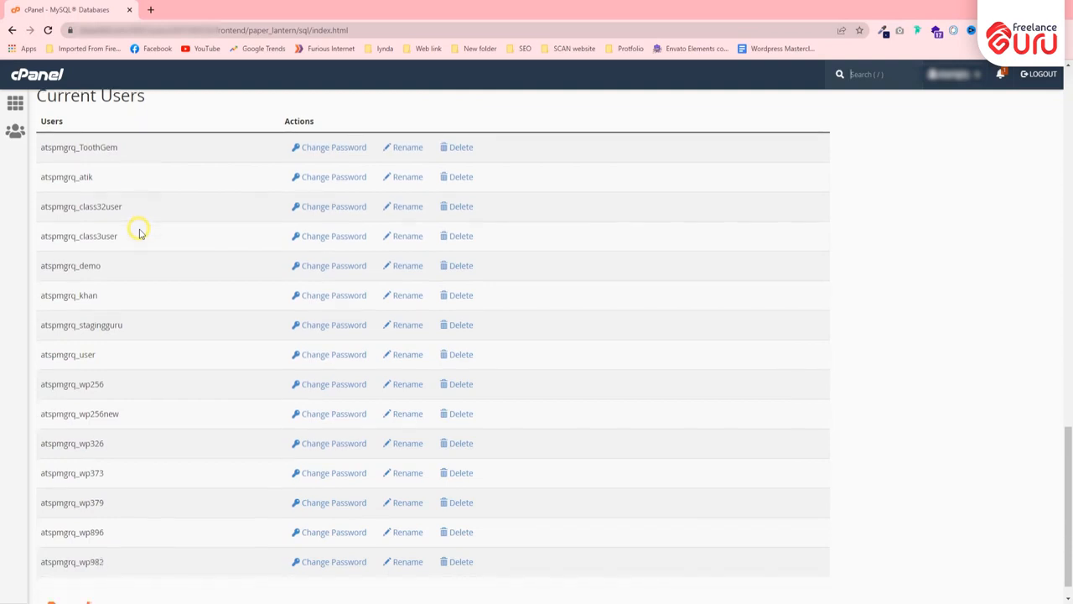
pyautogui.moveTo(107, 301); pyautogui.dragTo(20, 294)
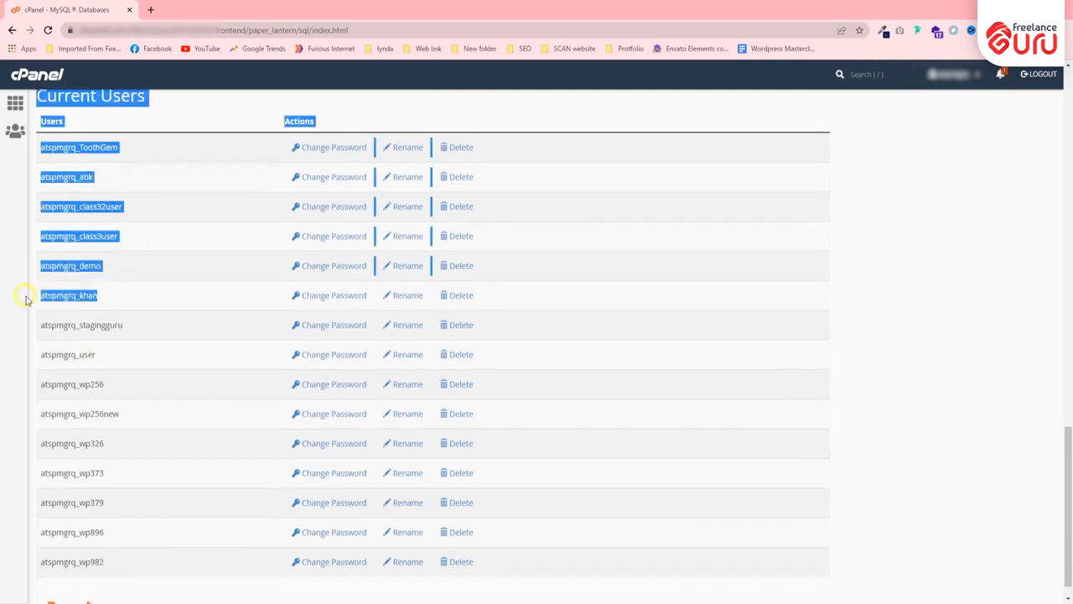
pyautogui.click(127, 300)
pyautogui.moveTo(105, 300); pyautogui.dragTo(40, 295)
pyautogui.click(139, 299)
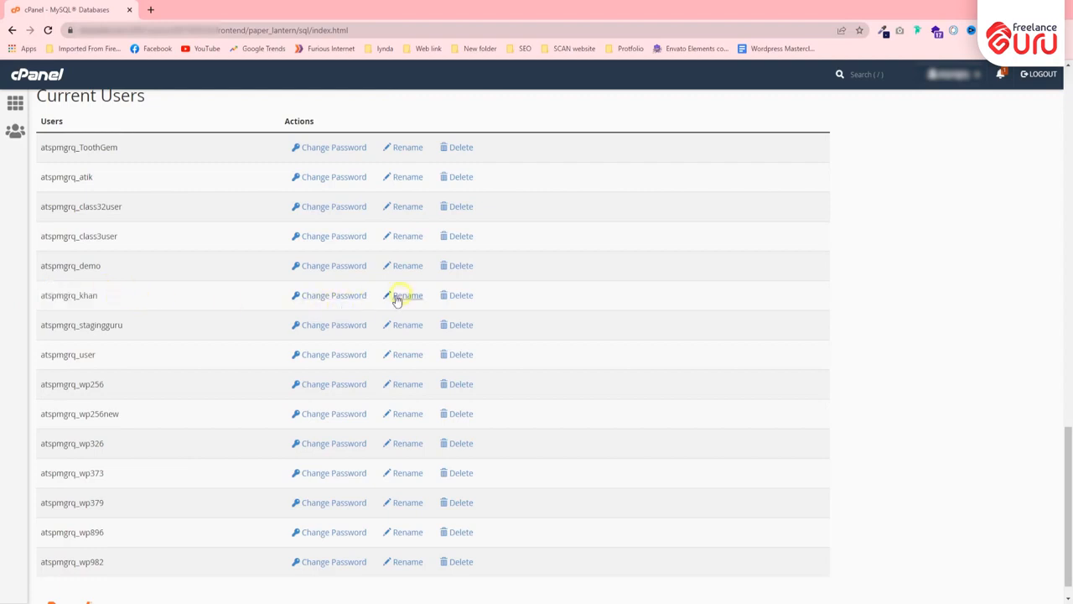
pyautogui.scroll(10, 143, 307)
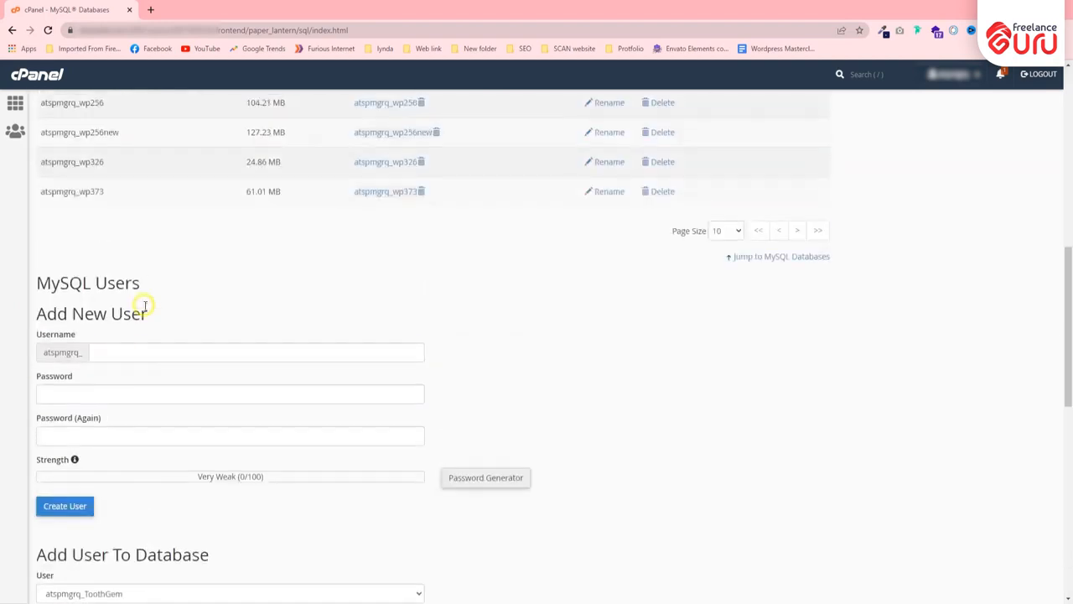
pyautogui.click(138, 352)
pyautogui.click(183, 295)
pyautogui.scroll(-3, 181, 285)
pyautogui.scroll(-3, 175, 273)
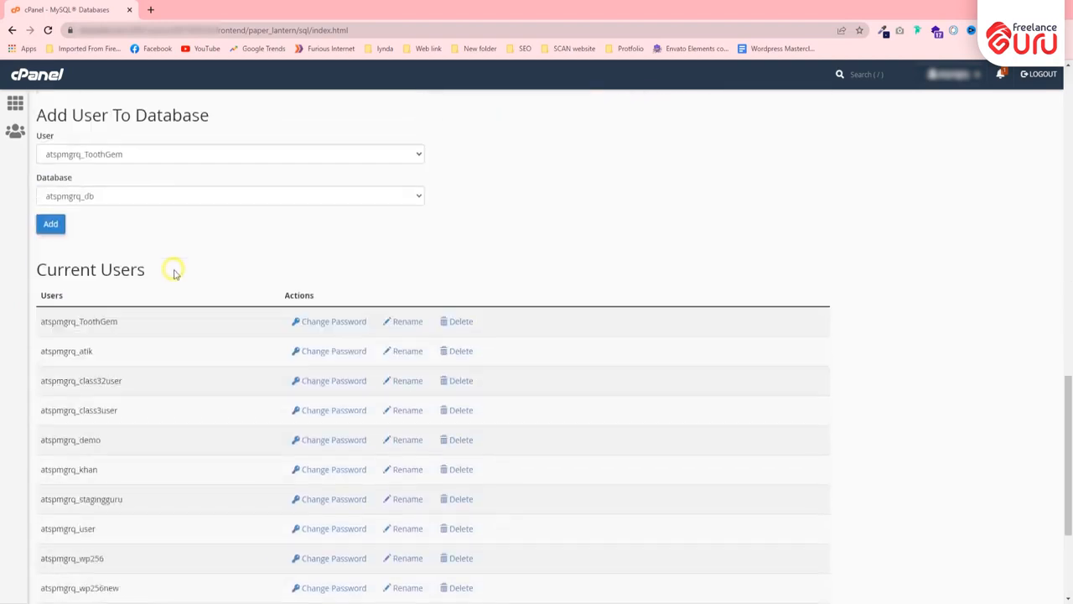
pyautogui.scroll(-1, 142, 323)
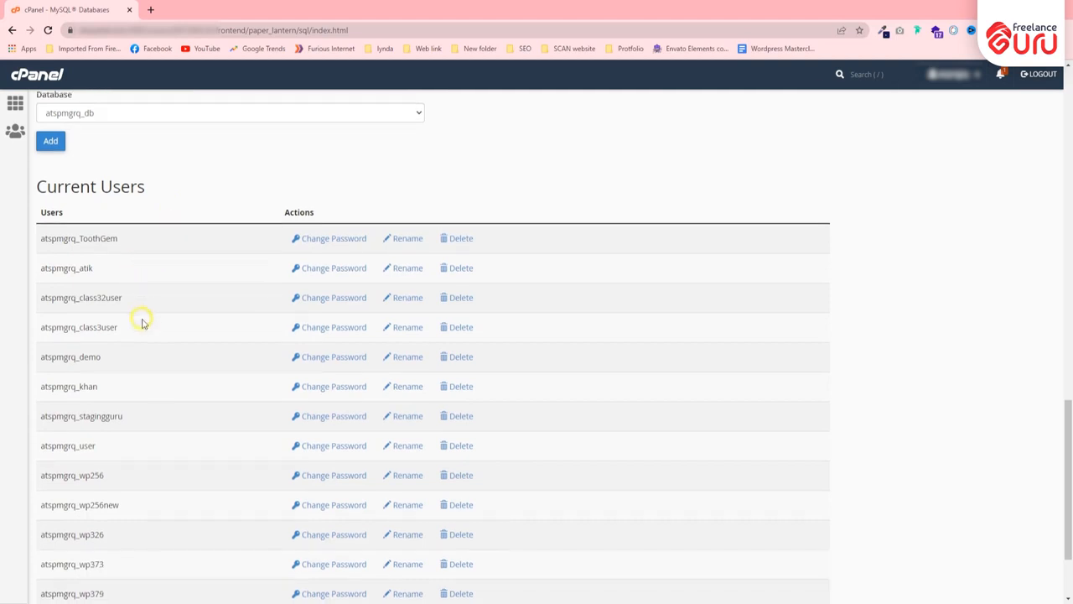
pyautogui.scroll(10, 138, 284)
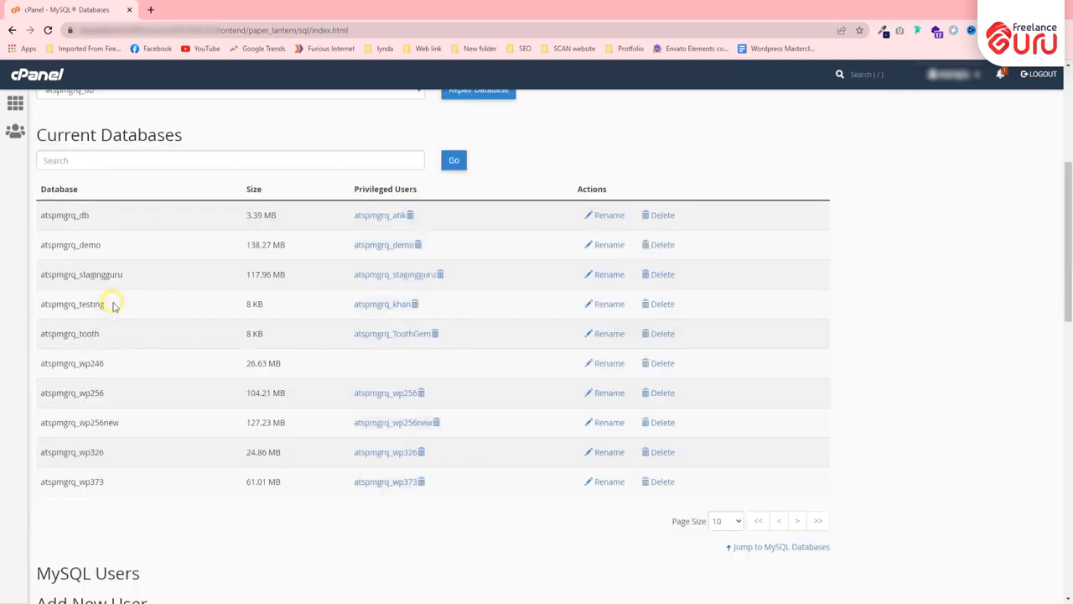
pyautogui.moveTo(112, 304); pyautogui.dragTo(44, 293)
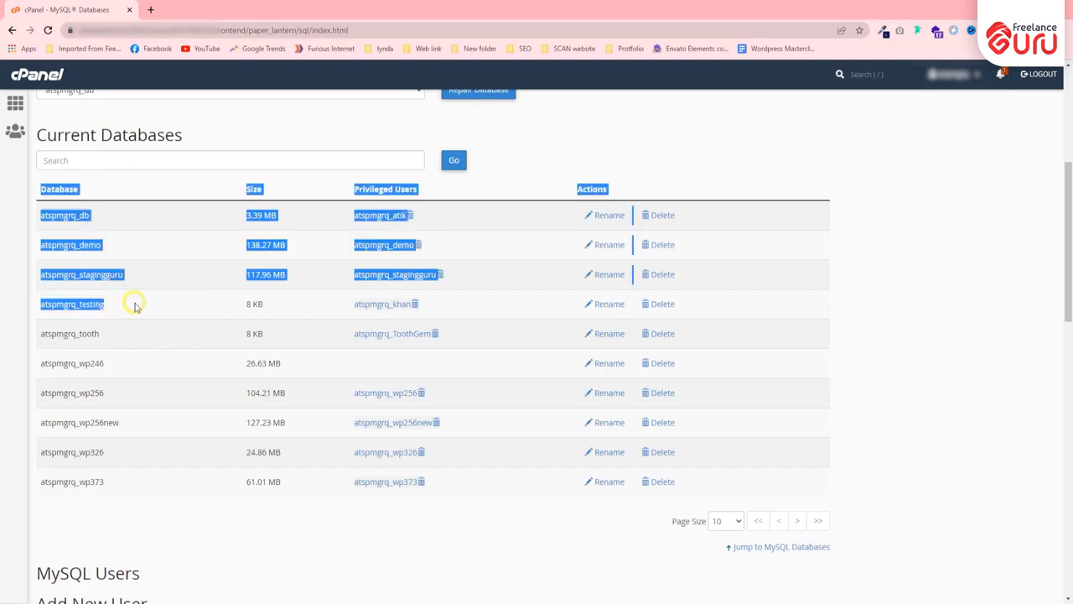
pyautogui.click(134, 307)
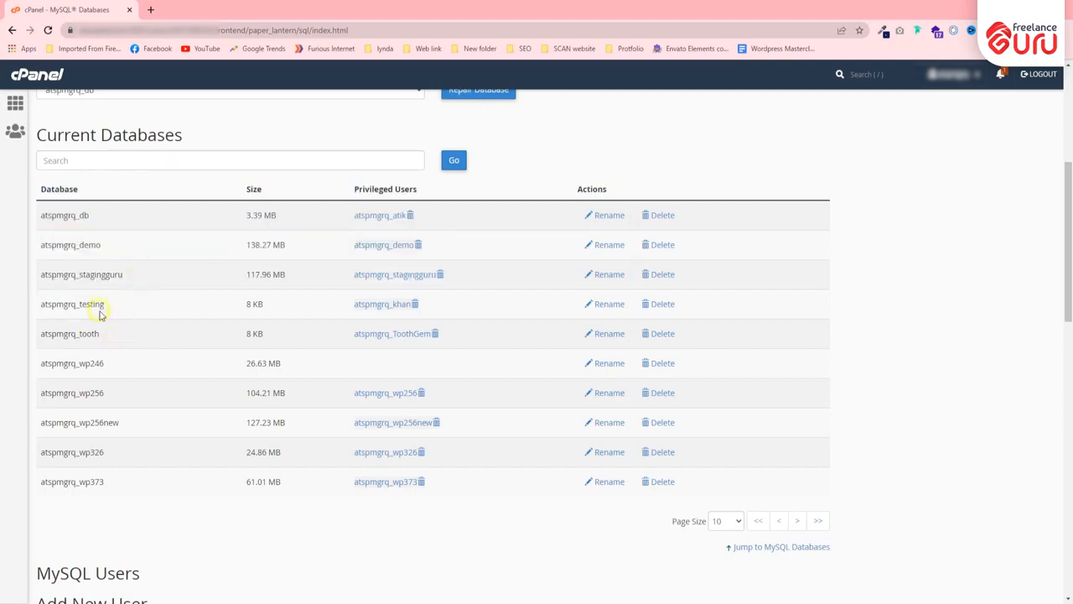
pyautogui.scroll(-10, 99, 312)
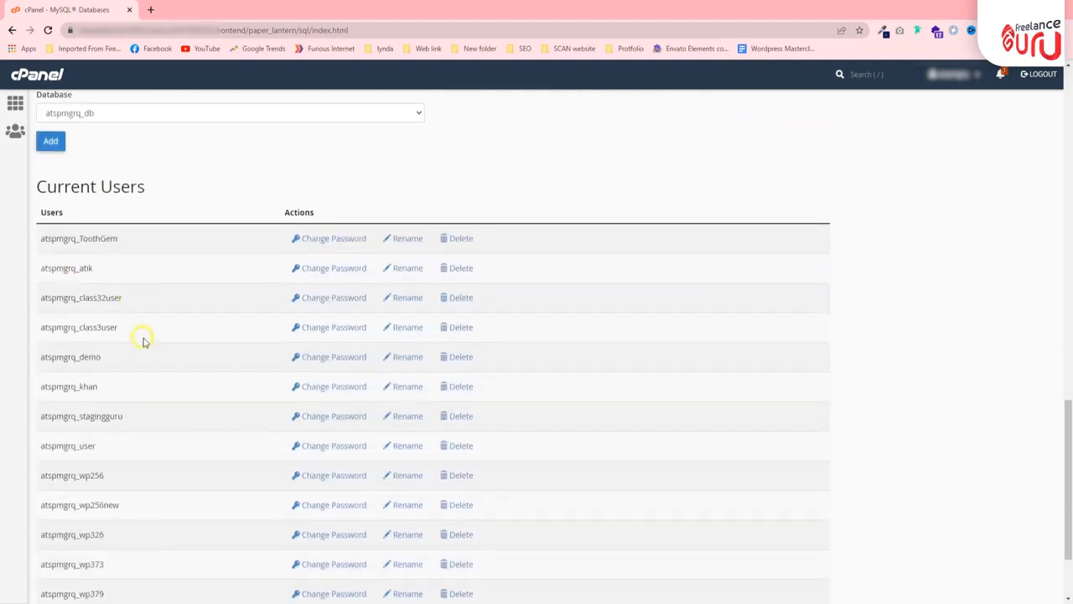
pyautogui.scroll(12, 120, 383)
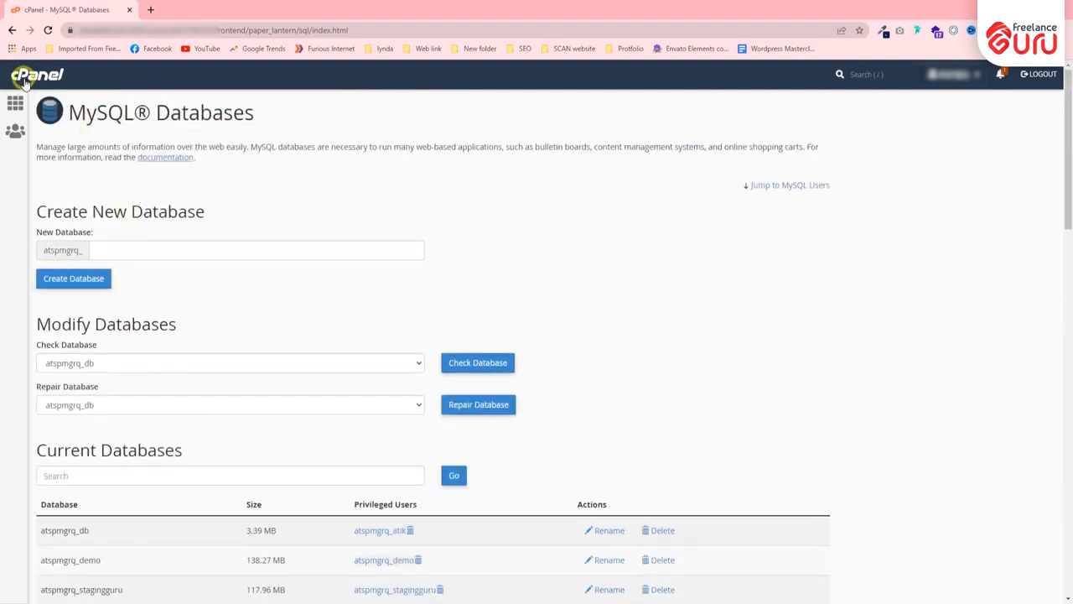
# Return to the cPanel dashboard and scroll through its tools to the Domains section
pyautogui.click(25, 83)
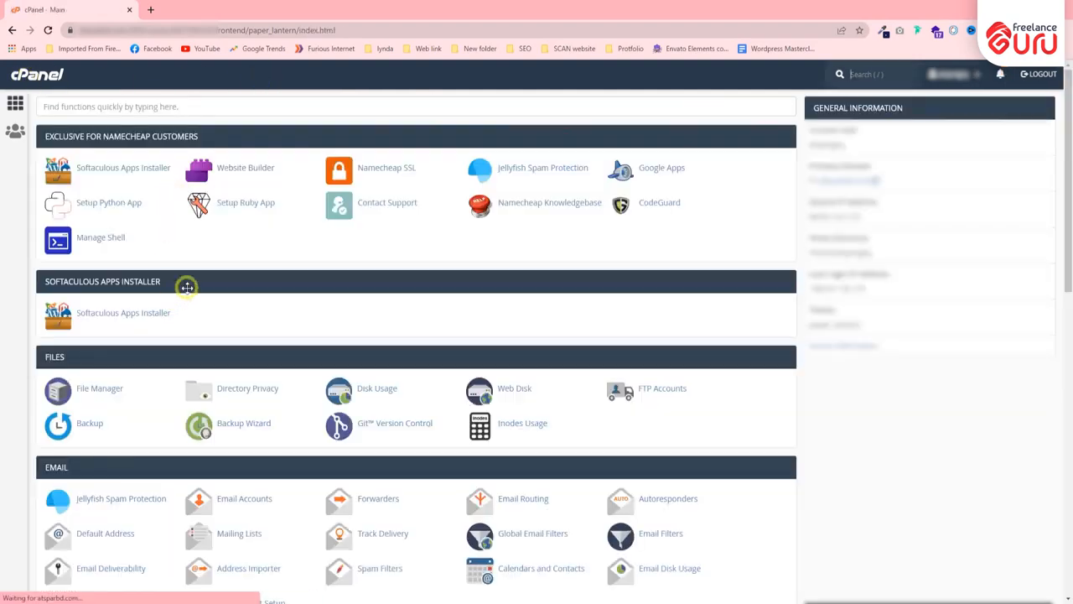
pyautogui.scroll(-10, 186, 287)
pyautogui.scroll(-2, 181, 275)
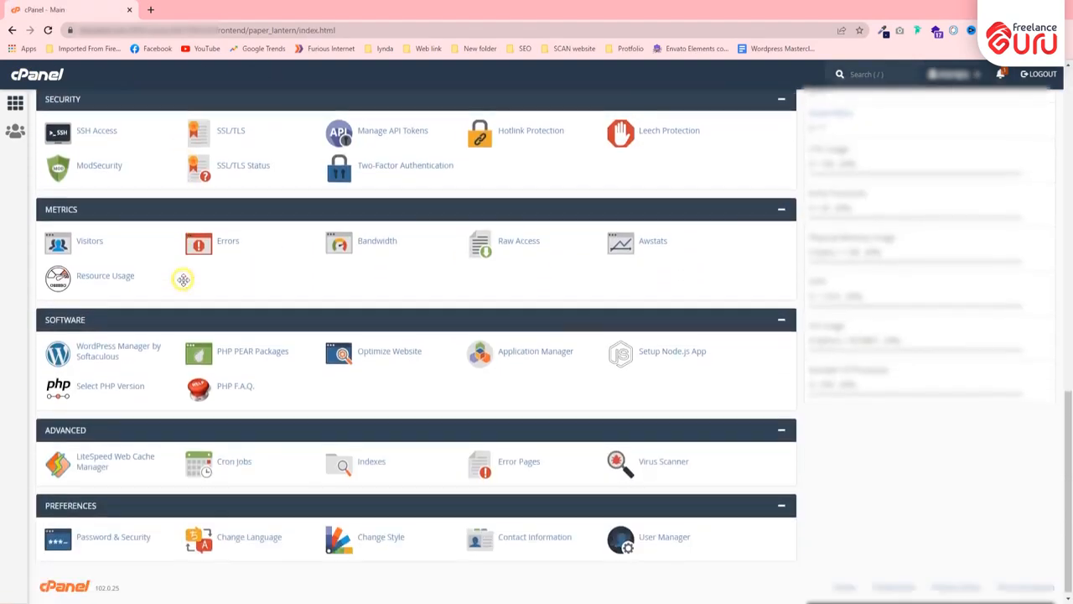
pyautogui.scroll(3, 222, 256)
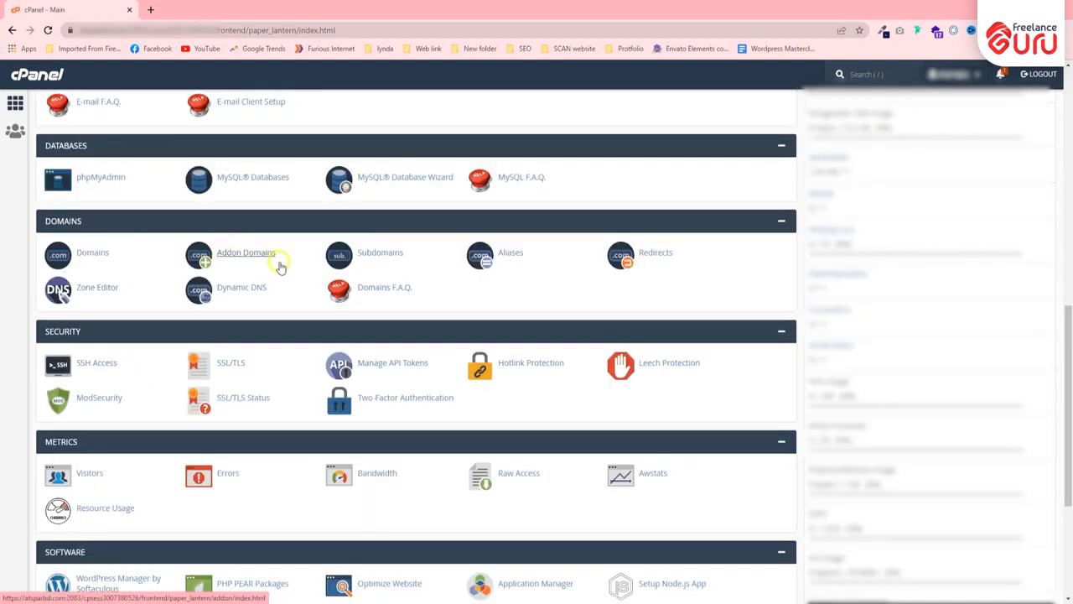
pyautogui.click(90, 255)
pyautogui.scroll(1, 100, 259)
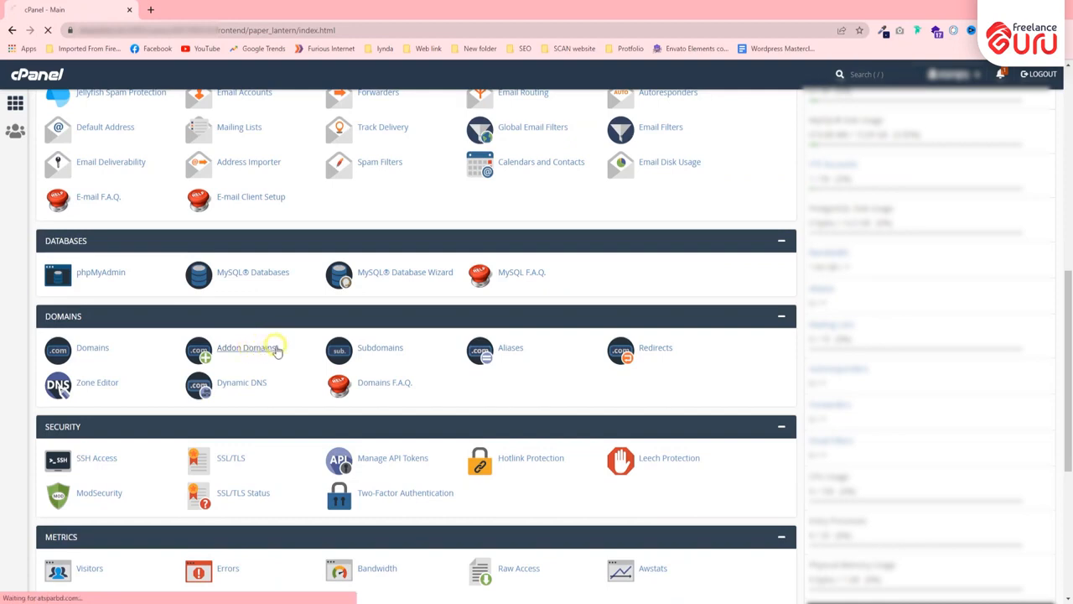
pyautogui.scroll(1, 270, 336)
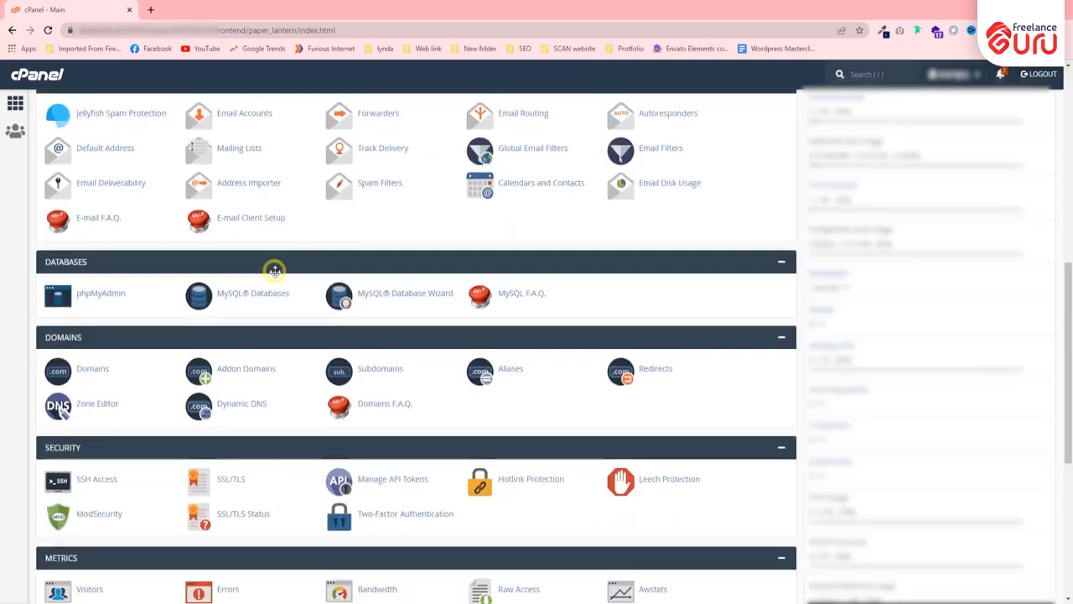
# Inspect the Addon Domains form and the webprudent.net entry, then go back to the dashboard
pyautogui.click(254, 369)
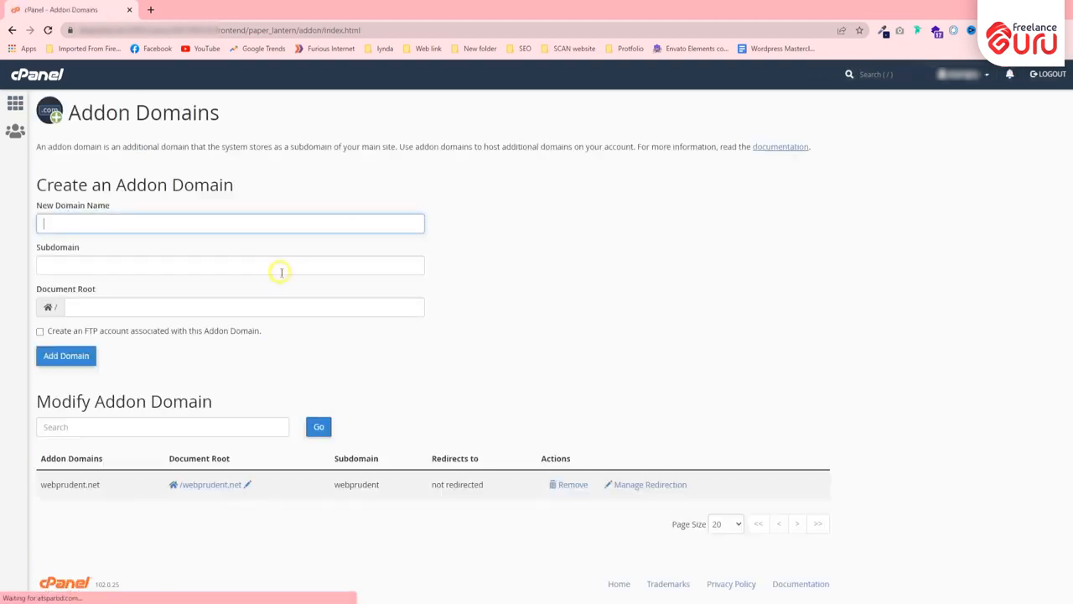
pyautogui.moveTo(38, 488); pyautogui.dragTo(115, 486)
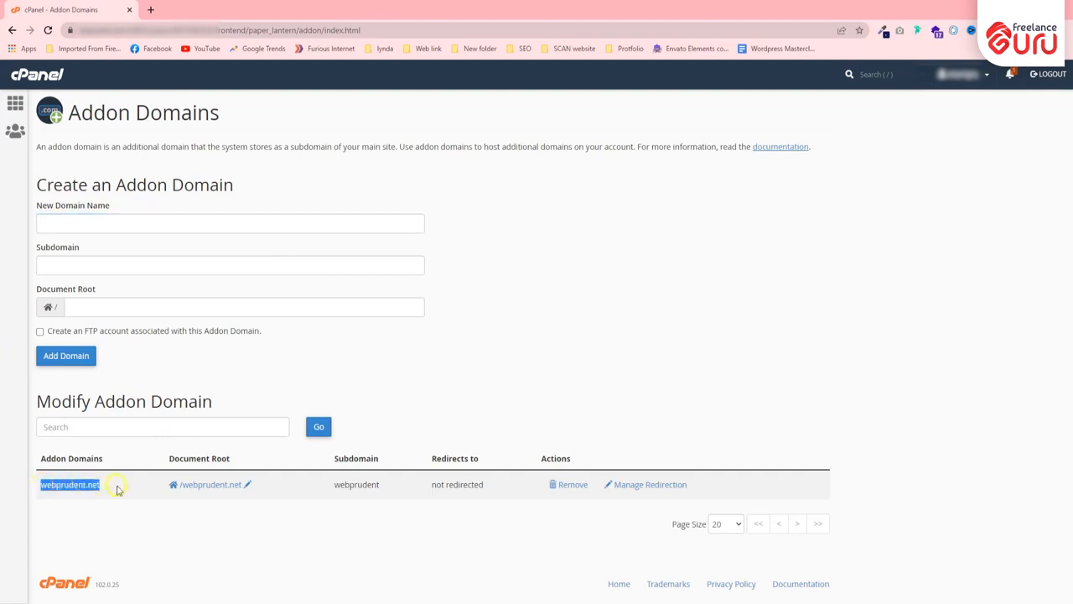
pyautogui.click(88, 515)
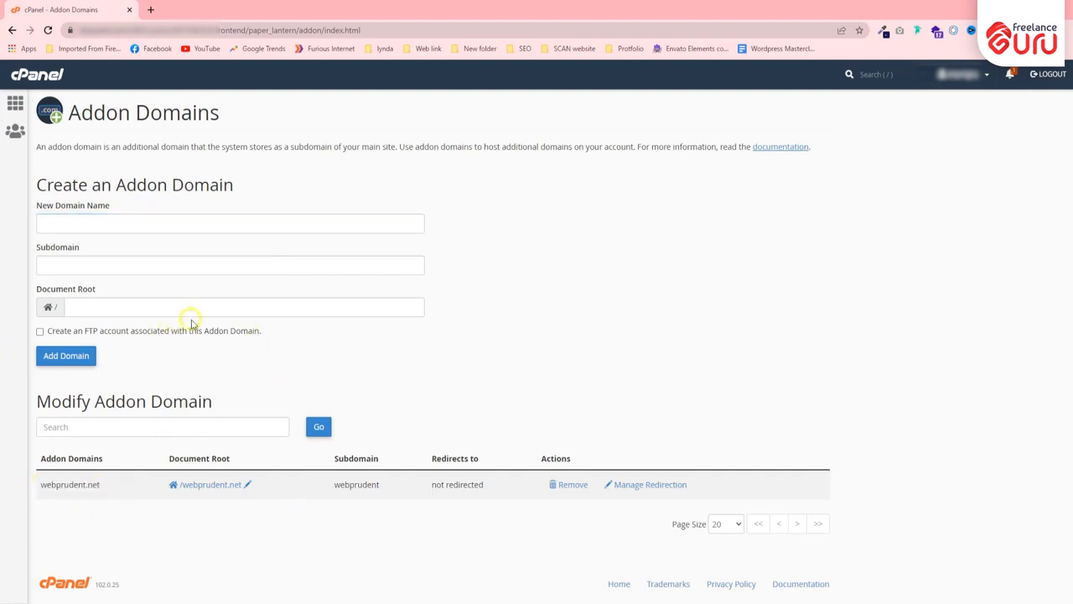
pyautogui.click(120, 222)
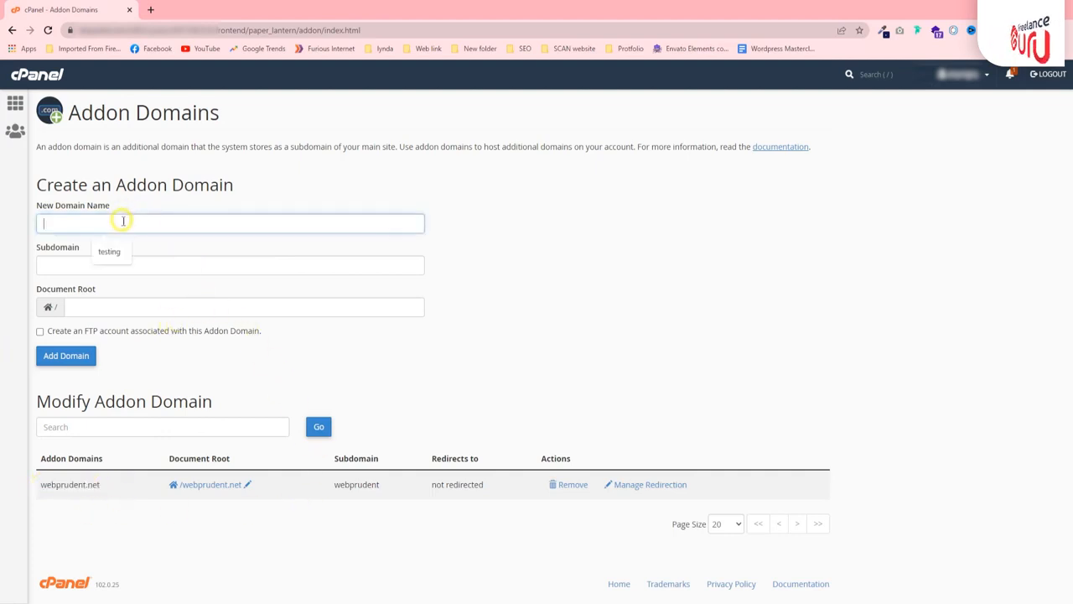
pyautogui.click(347, 181)
pyautogui.click(48, 223)
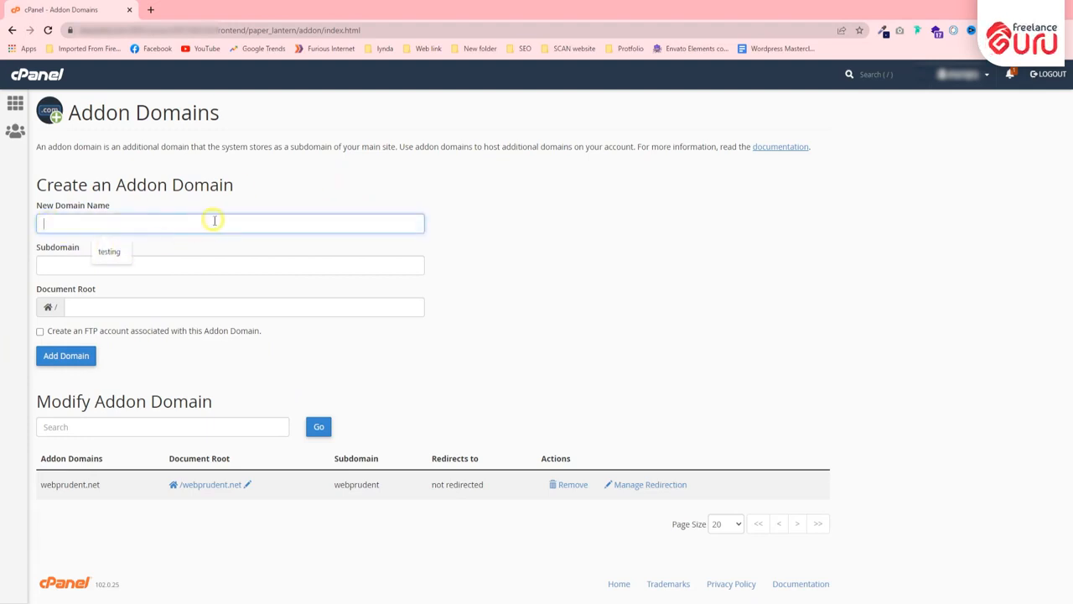
pyautogui.click(429, 228)
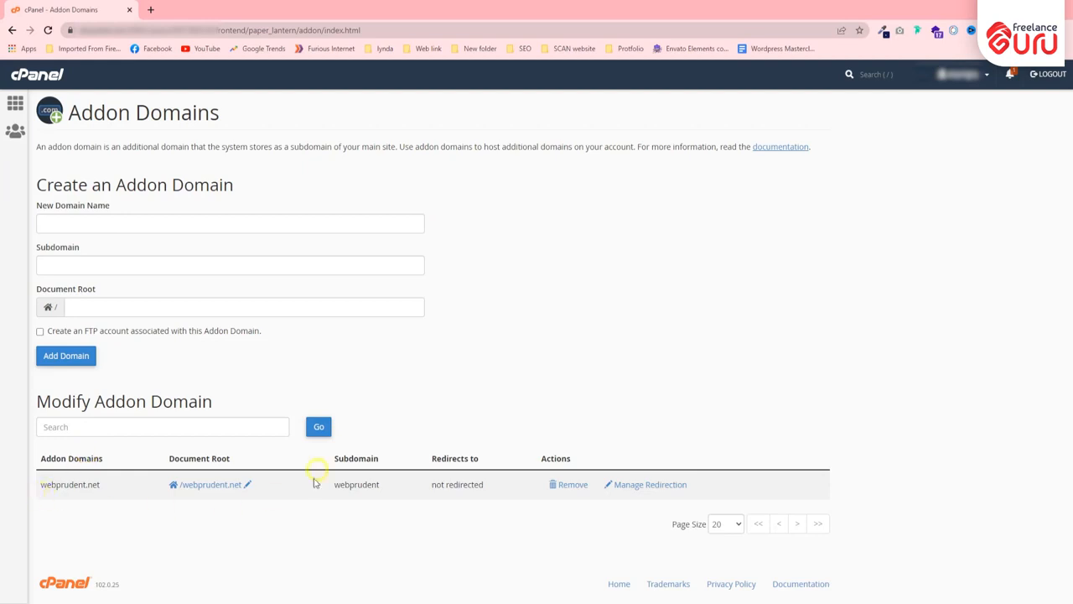
pyautogui.click(136, 223)
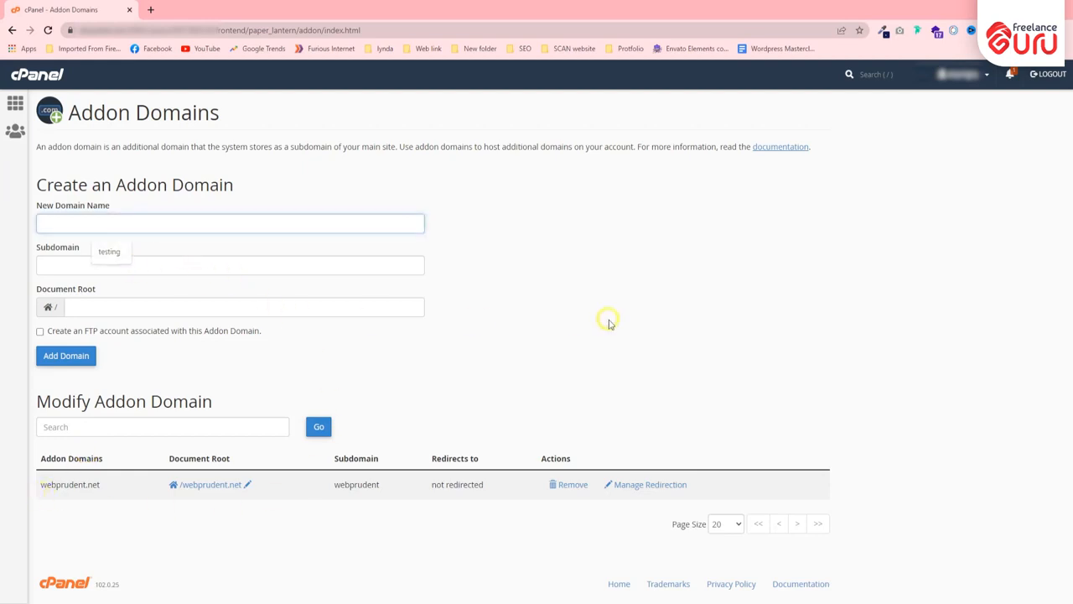
pyautogui.click(498, 298)
pyautogui.click(36, 76)
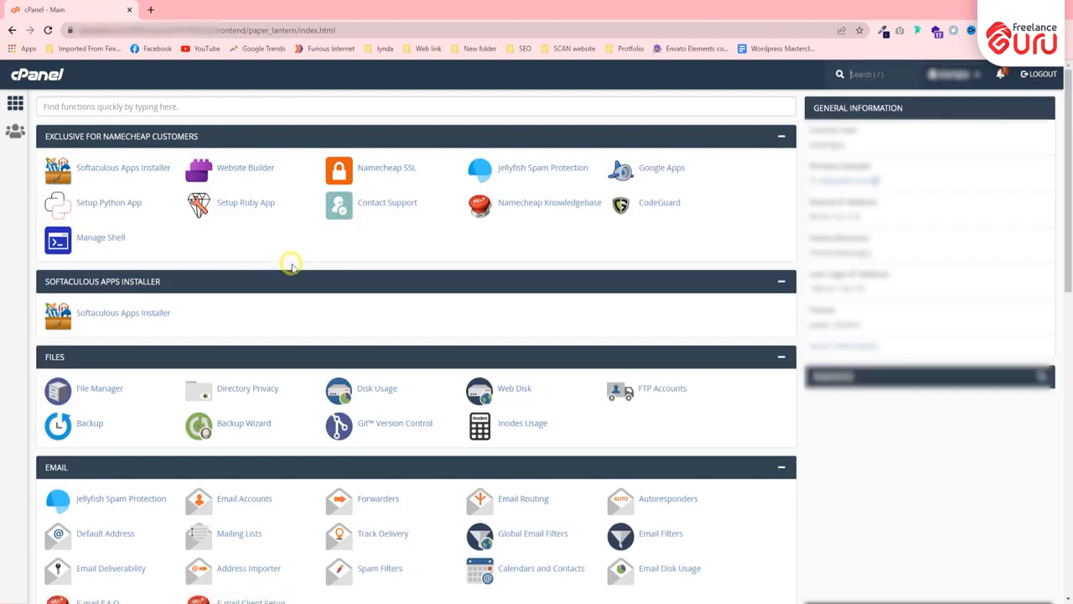
# Scroll the home page to Domains and open the Subdomains page
pyautogui.scroll(-6, 295, 263)
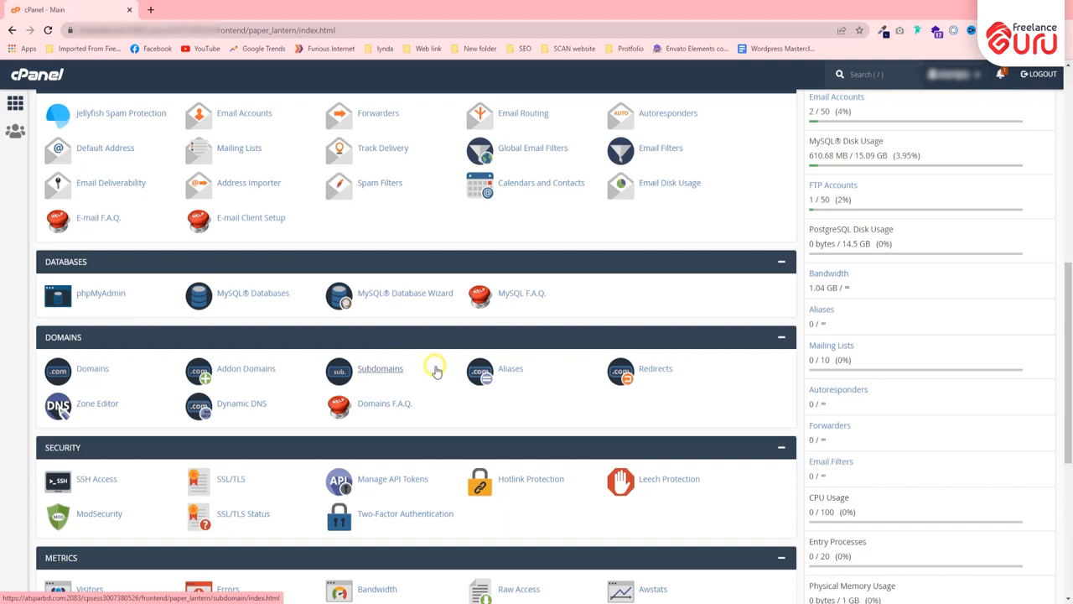
pyautogui.click(390, 373)
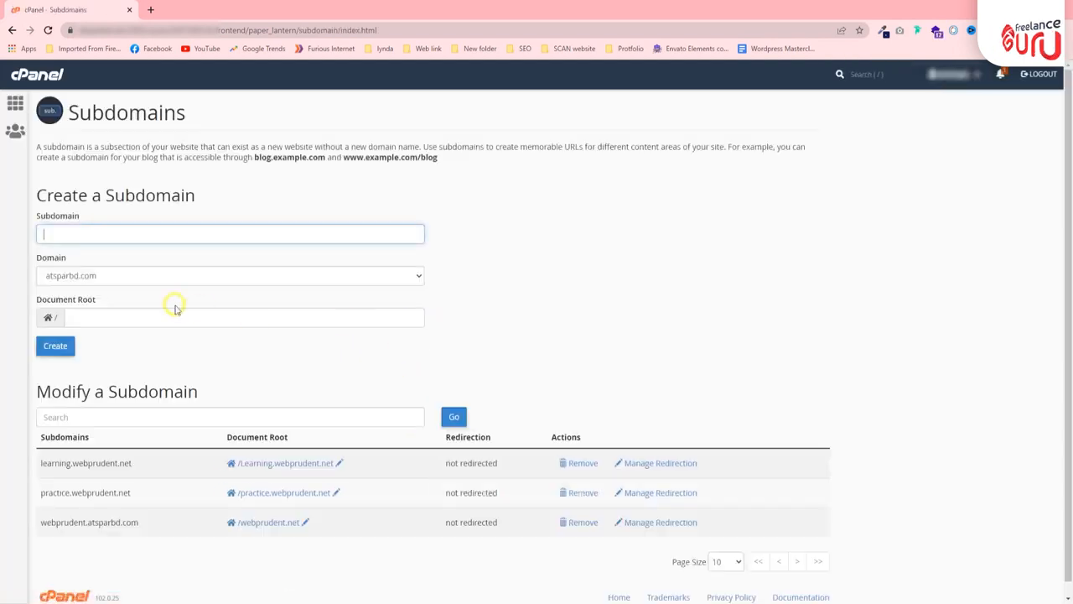
pyautogui.scroll(-1, 180, 310)
# Examine the learning, practice and webprudent.atsparbd.com entries in the Modify a Subdomain table
pyautogui.moveTo(37, 455); pyautogui.dragTo(160, 456)
pyautogui.click(160, 455)
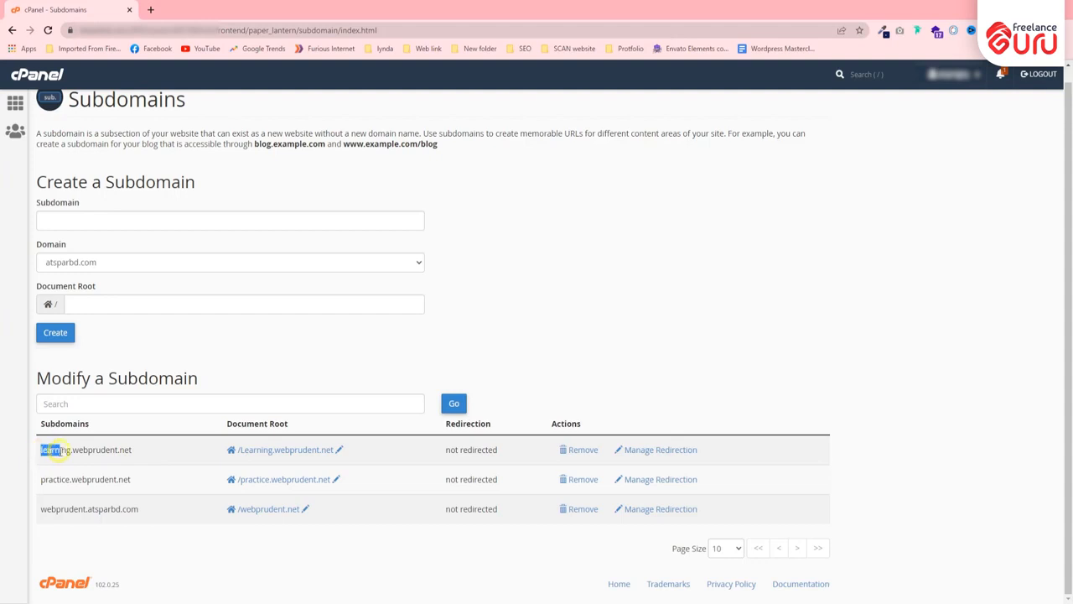
pyautogui.moveTo(73, 451); pyautogui.dragTo(154, 456)
pyautogui.click(90, 449)
pyautogui.doubleClick(74, 451)
pyautogui.click(83, 452)
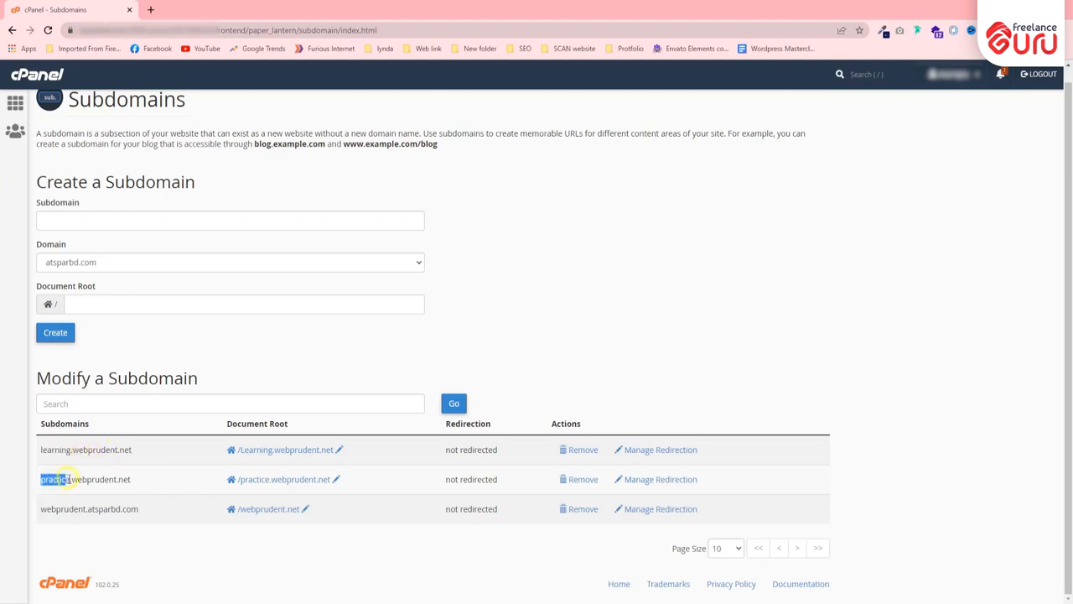
pyautogui.click(82, 501)
pyautogui.moveTo(147, 513); pyautogui.dragTo(39, 505)
pyautogui.click(99, 532)
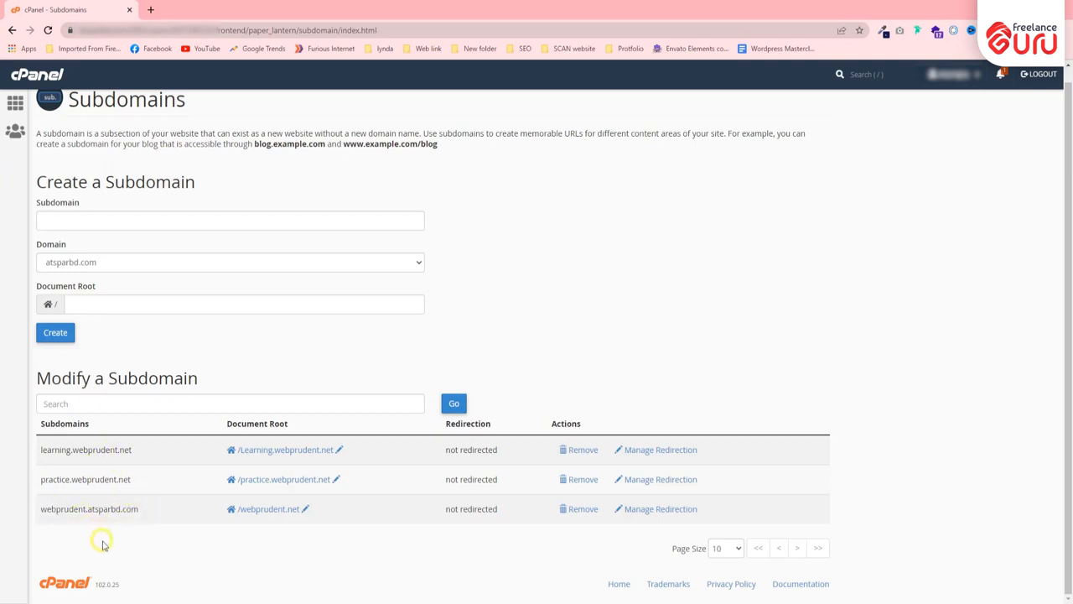
# Create subdomain 'testing' under webprudent.net, then go back to the subdomain list
pyautogui.click(93, 225)
pyautogui.click(107, 247)
pyautogui.click(118, 265)
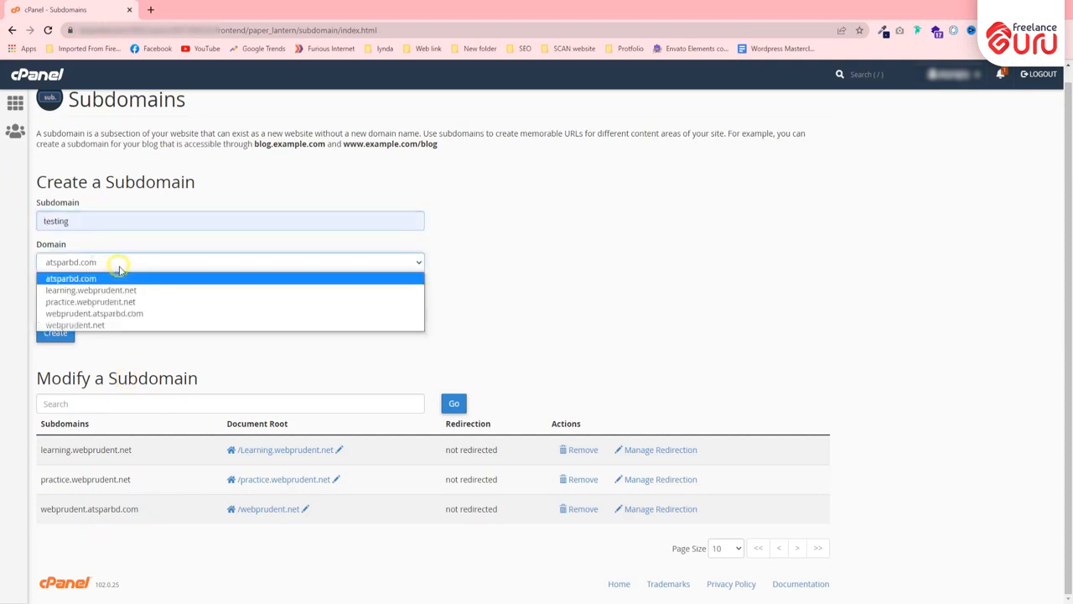
pyautogui.click(99, 325)
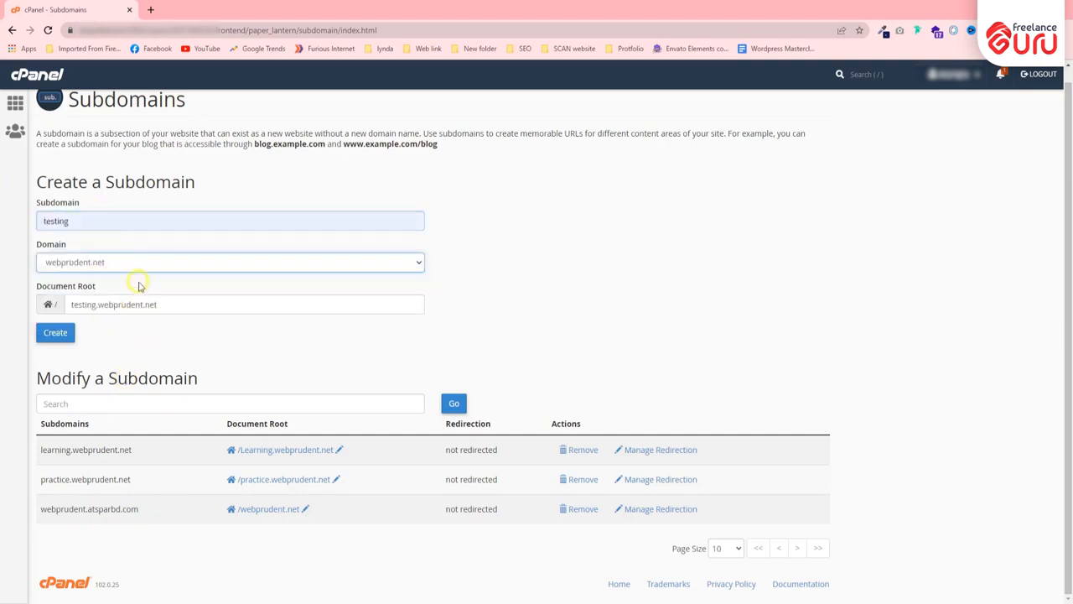
pyautogui.click(142, 265)
pyautogui.click(142, 266)
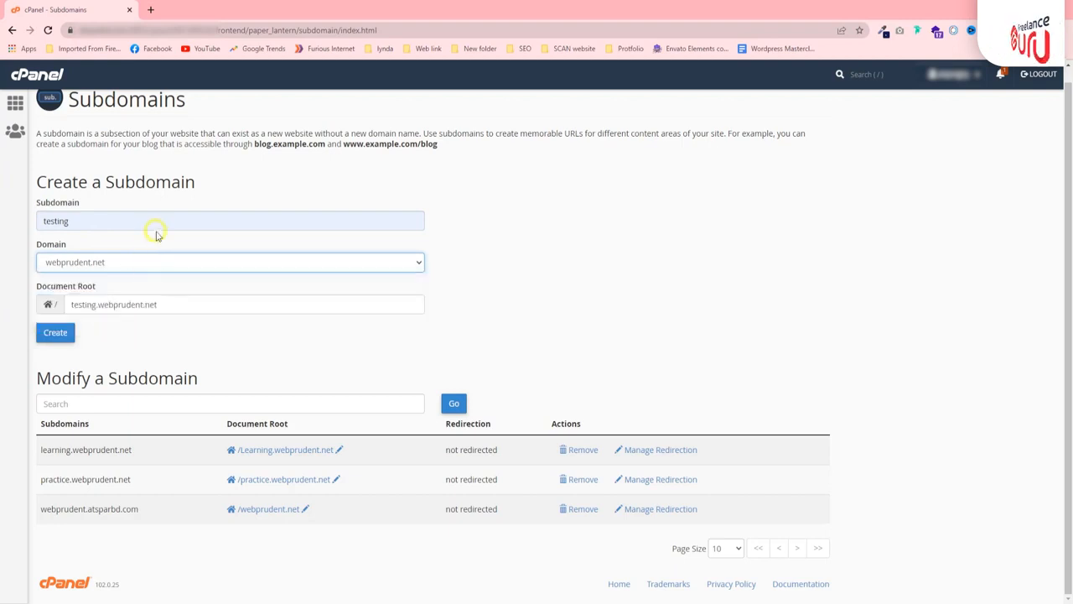
pyautogui.click(55, 332)
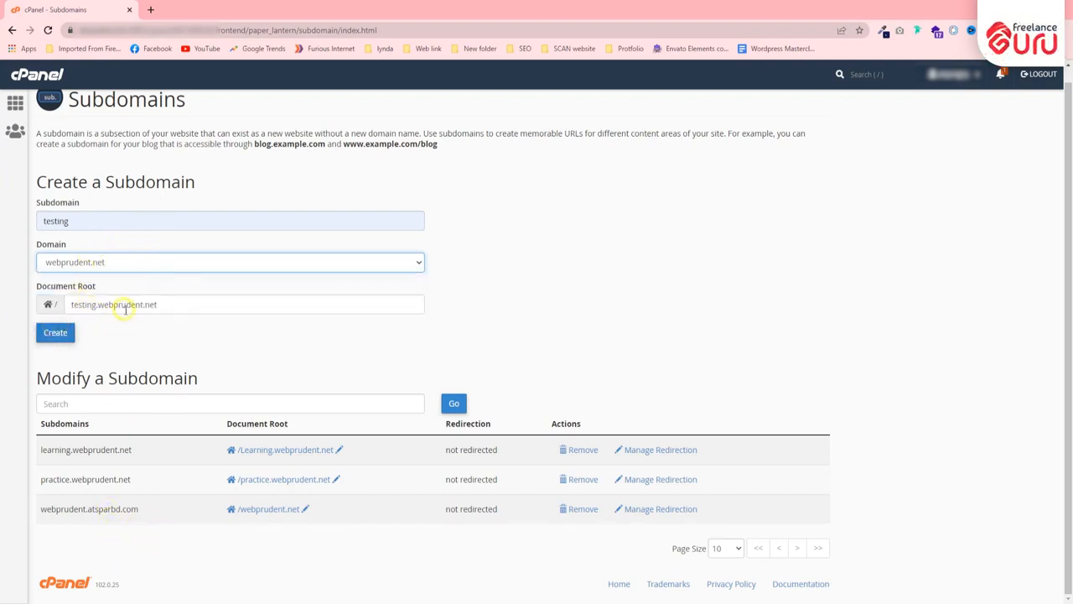
pyautogui.click(67, 335)
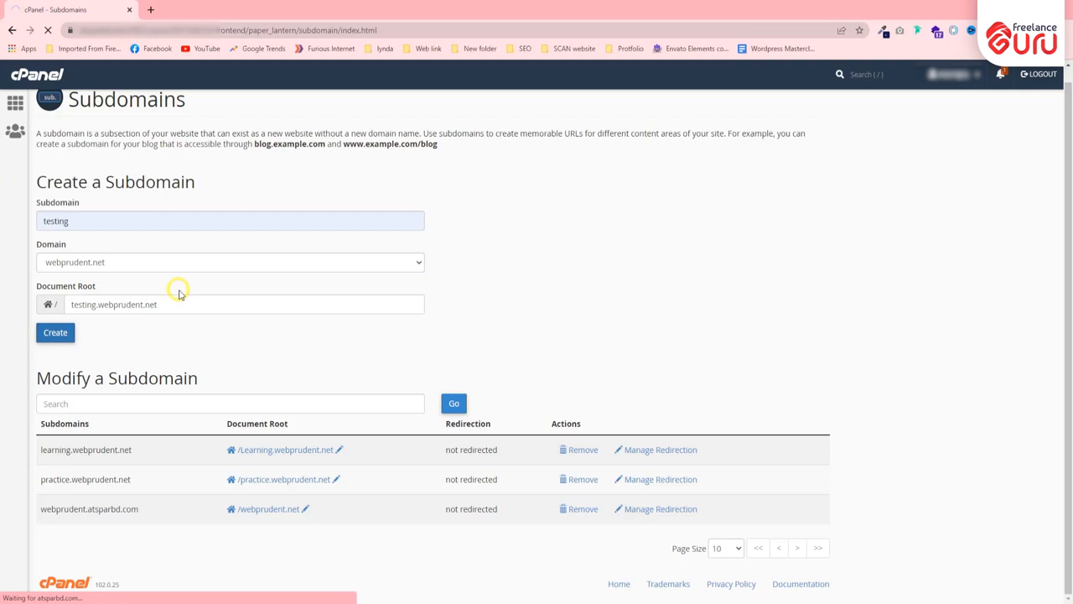
pyautogui.click(434, 192)
pyautogui.scroll(-1, 195, 289)
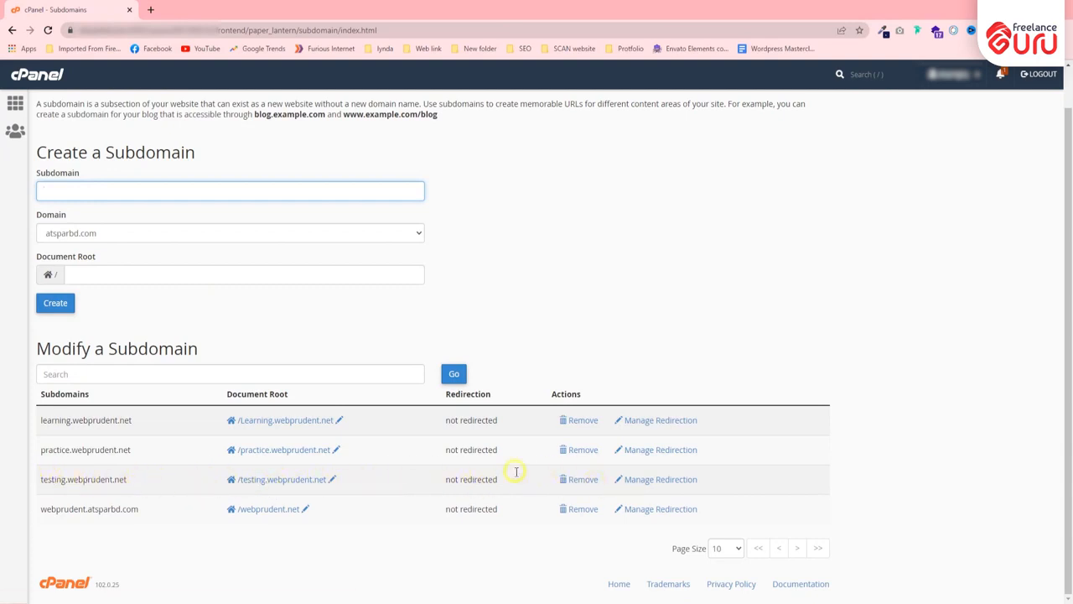
# Delete testing.webprudent.net, return to the remaining three subdomains, then go to the dashboard
pyautogui.click(573, 481)
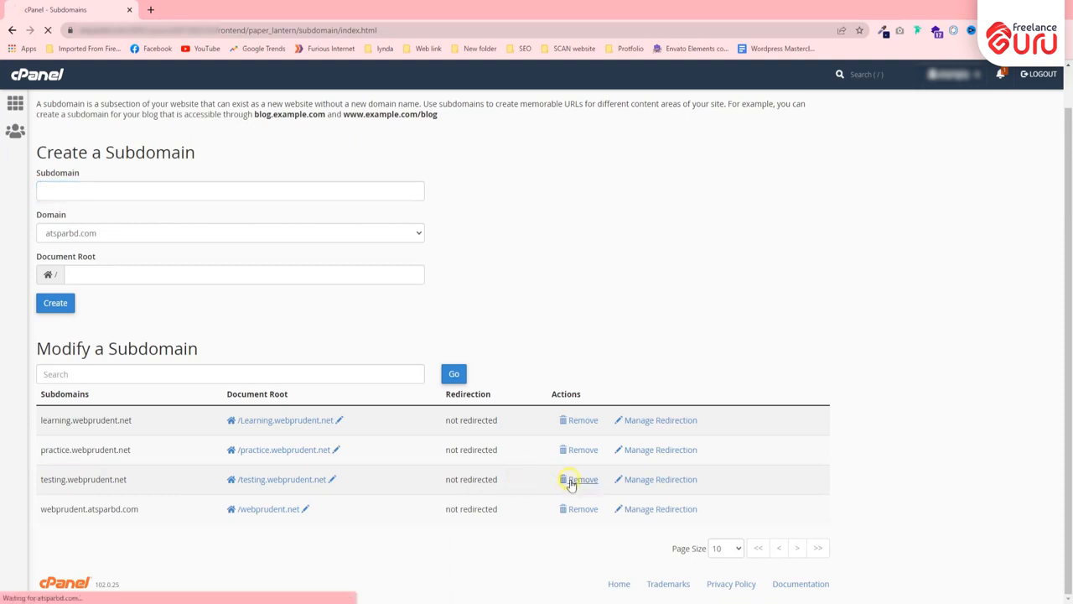
pyautogui.click(72, 171)
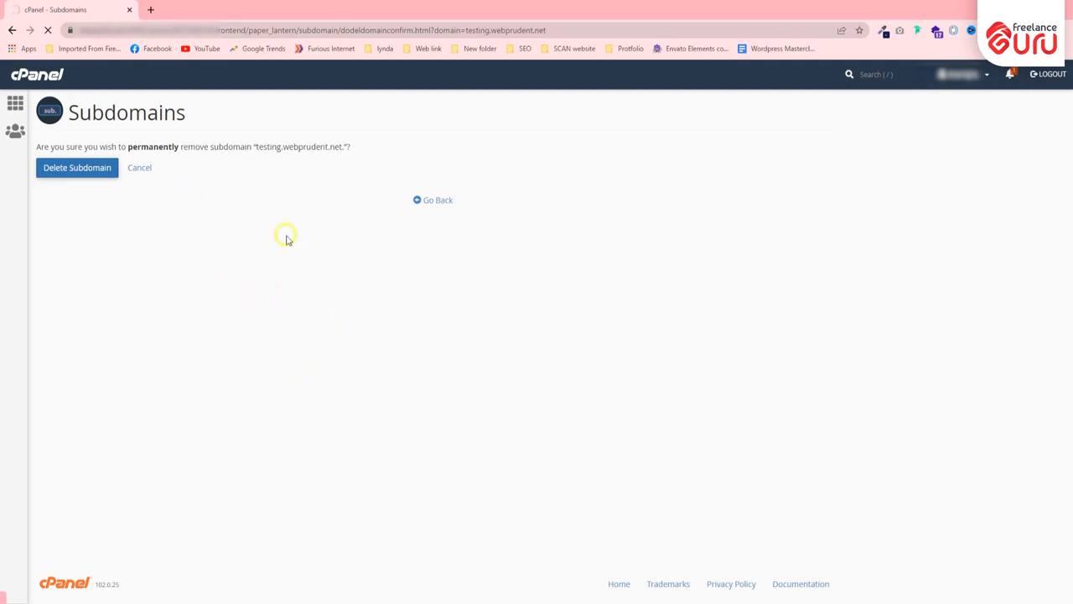
pyautogui.click(431, 195)
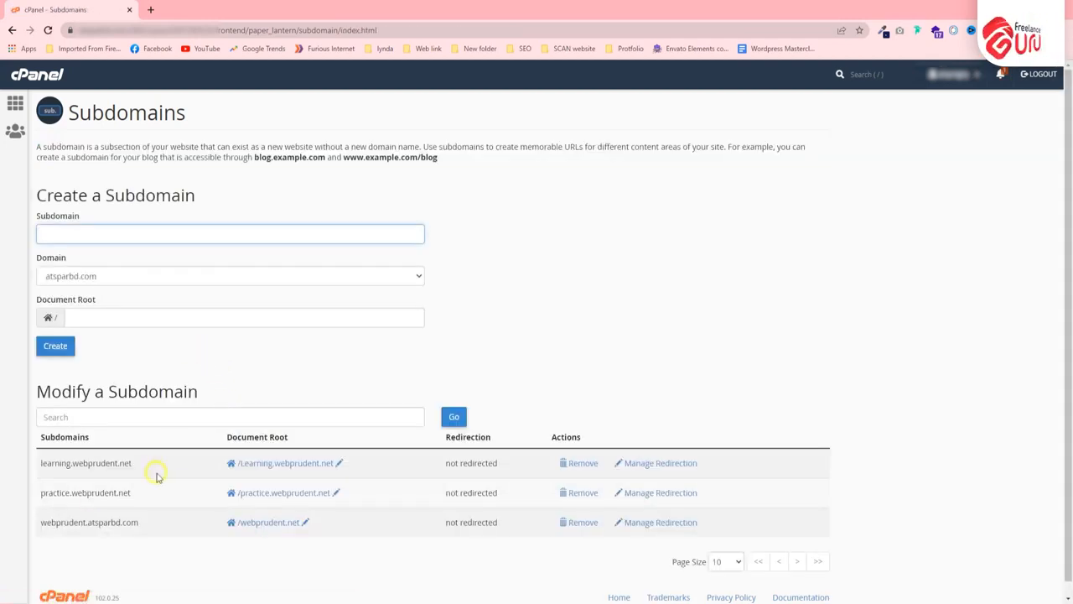
pyautogui.click(43, 74)
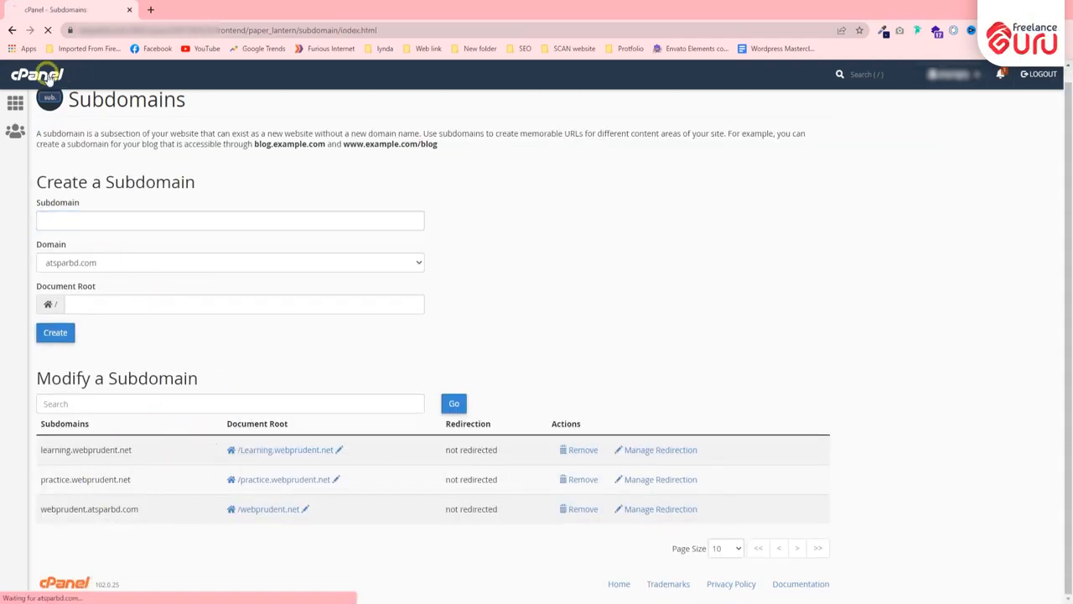
# Open SSL/TLS from the Security section, inspect its page address, then head back home
pyautogui.scroll(-5, 419, 302)
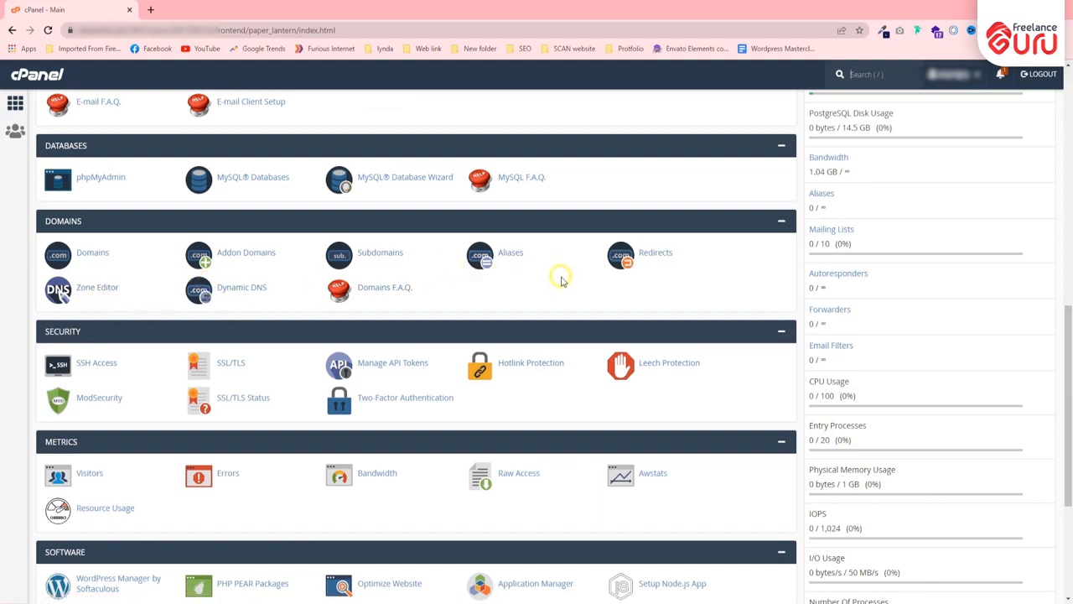
pyautogui.scroll(-2, 558, 273)
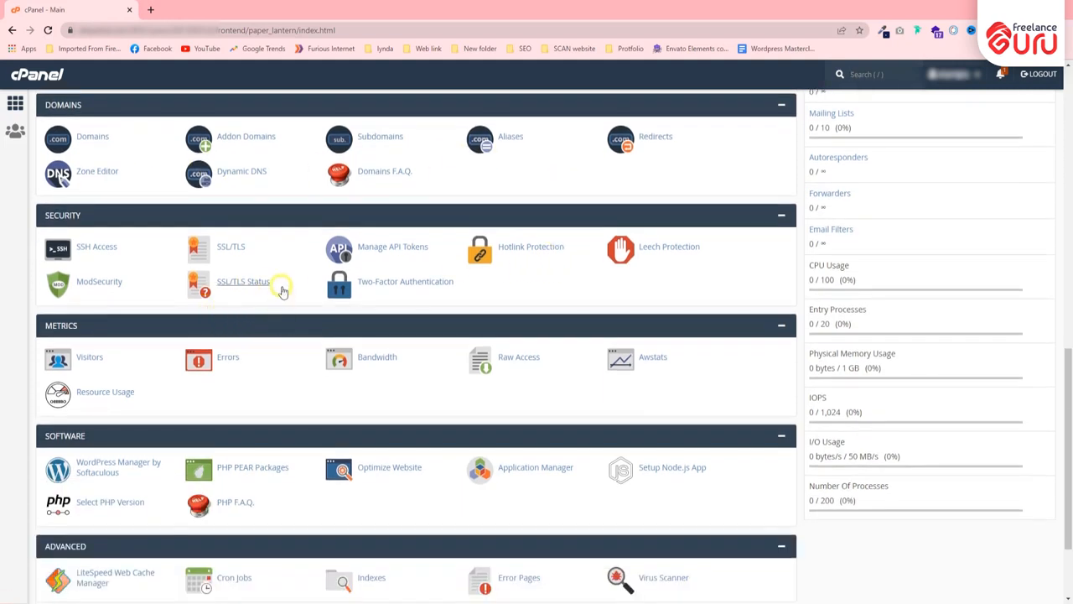
pyautogui.click(231, 251)
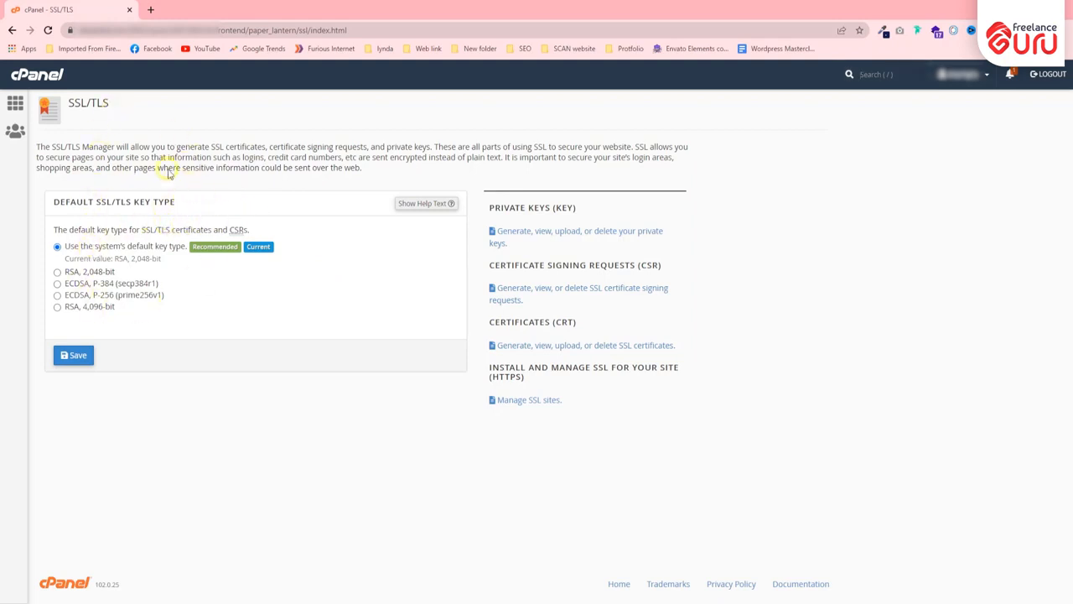
pyautogui.doubleClick(118, 30)
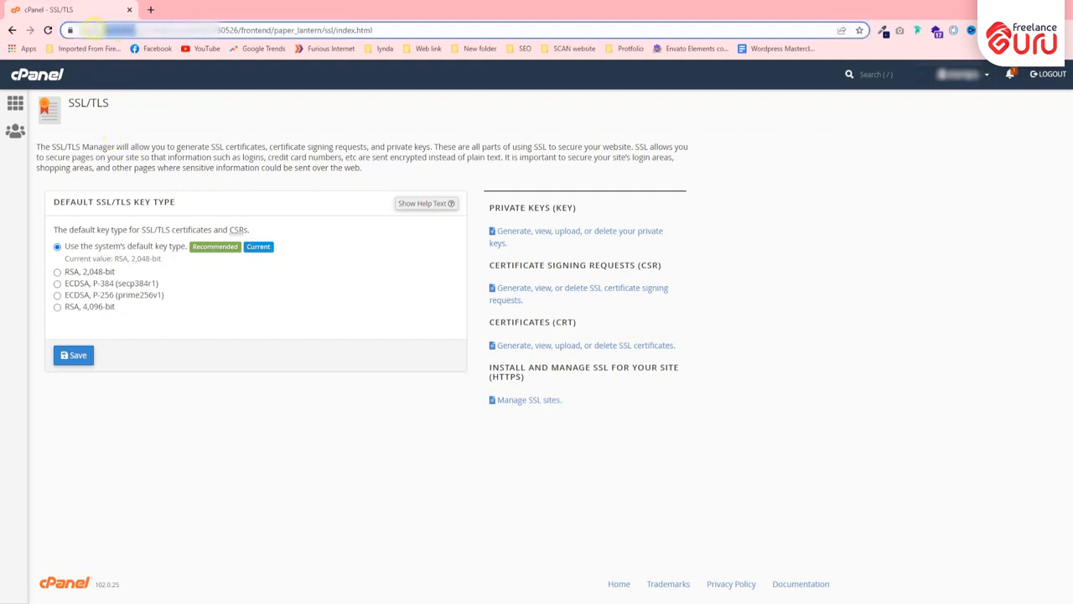
pyautogui.doubleClick(93, 30)
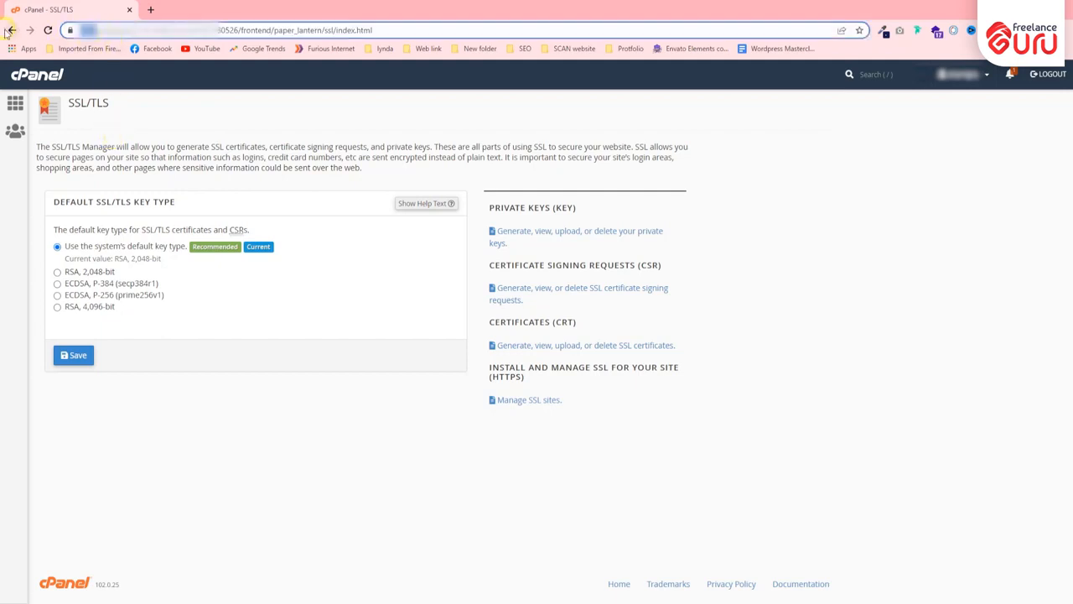
pyautogui.click(10, 30)
# Open Select PHP Version from Software and browse the PHP 7.4 Extensions list
pyautogui.scroll(-3, 191, 312)
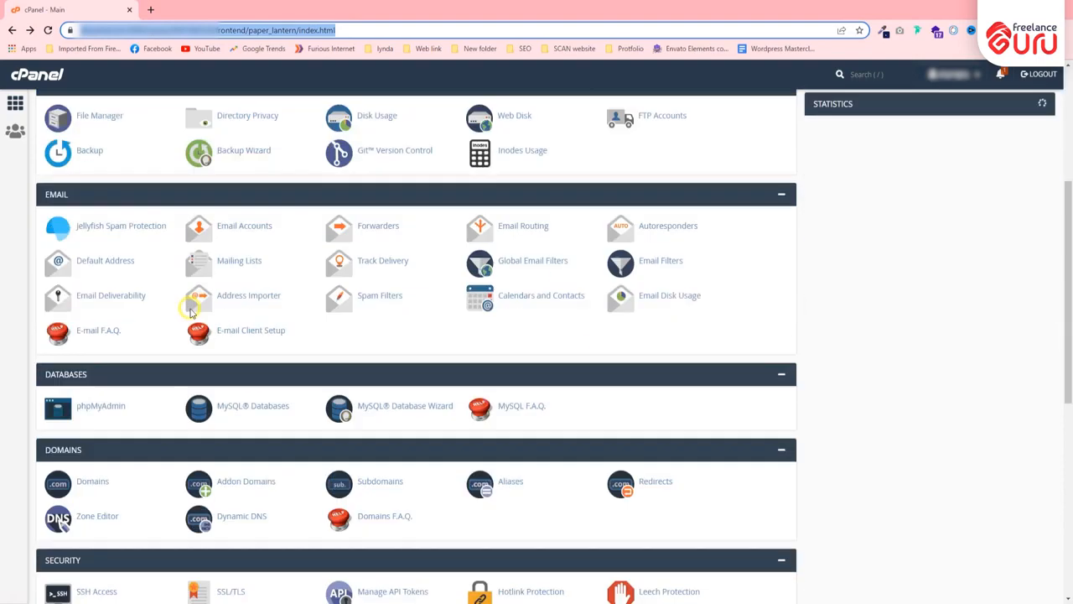
pyautogui.scroll(1, 191, 311)
pyautogui.scroll(-5, 191, 312)
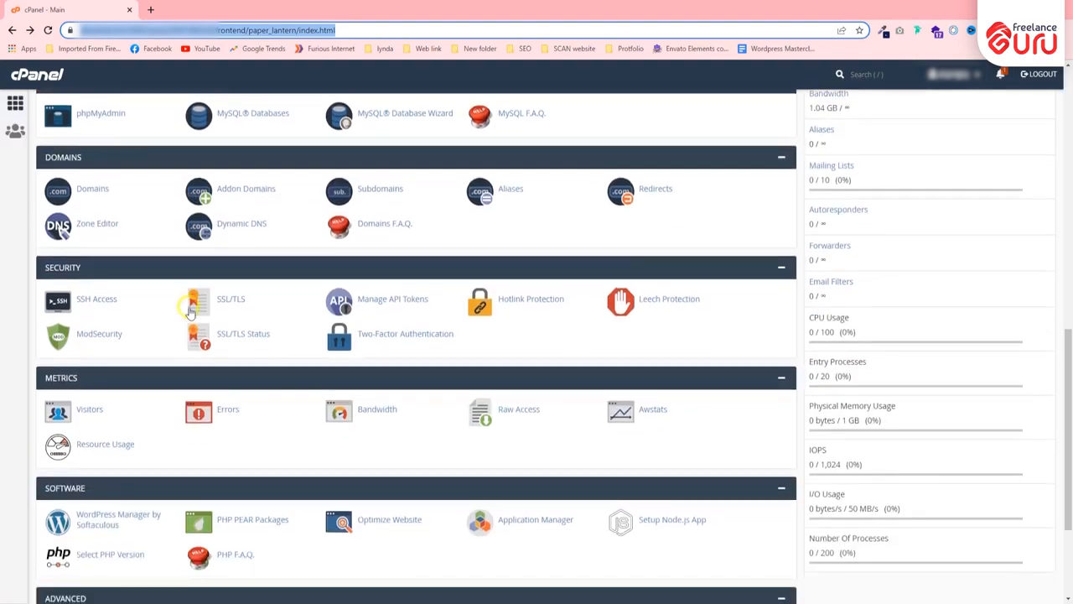
pyautogui.scroll(-2, 232, 318)
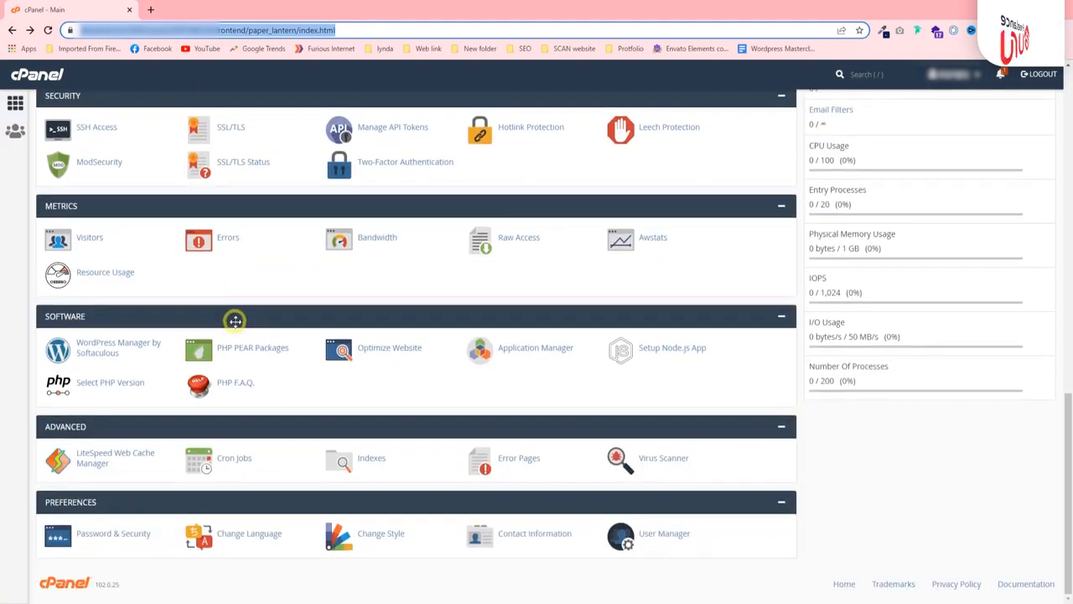
pyautogui.click(90, 388)
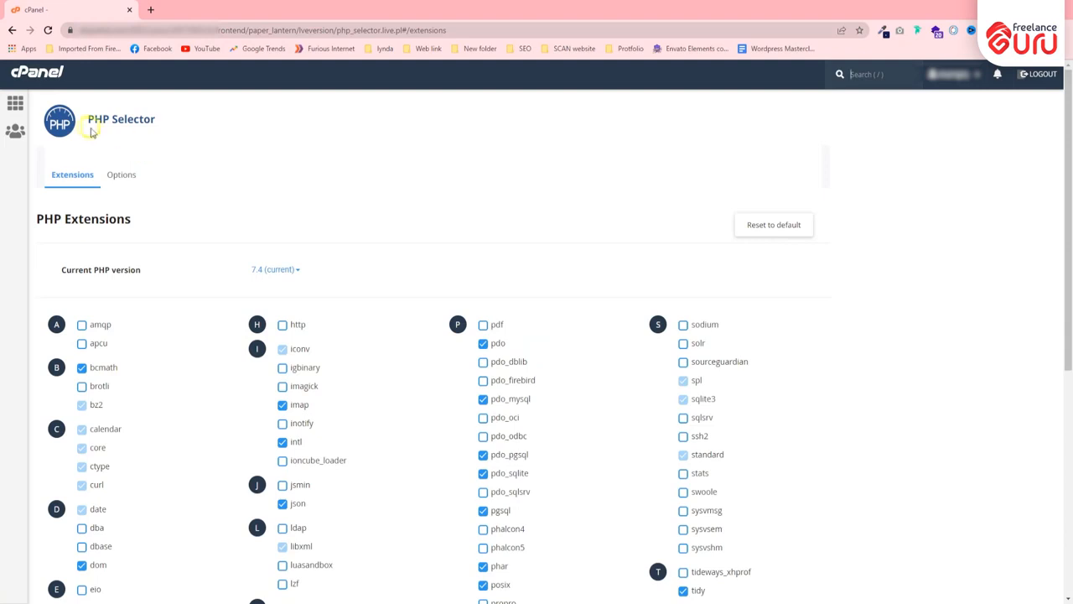
pyautogui.scroll(-2, 133, 227)
pyautogui.scroll(-5, 133, 227)
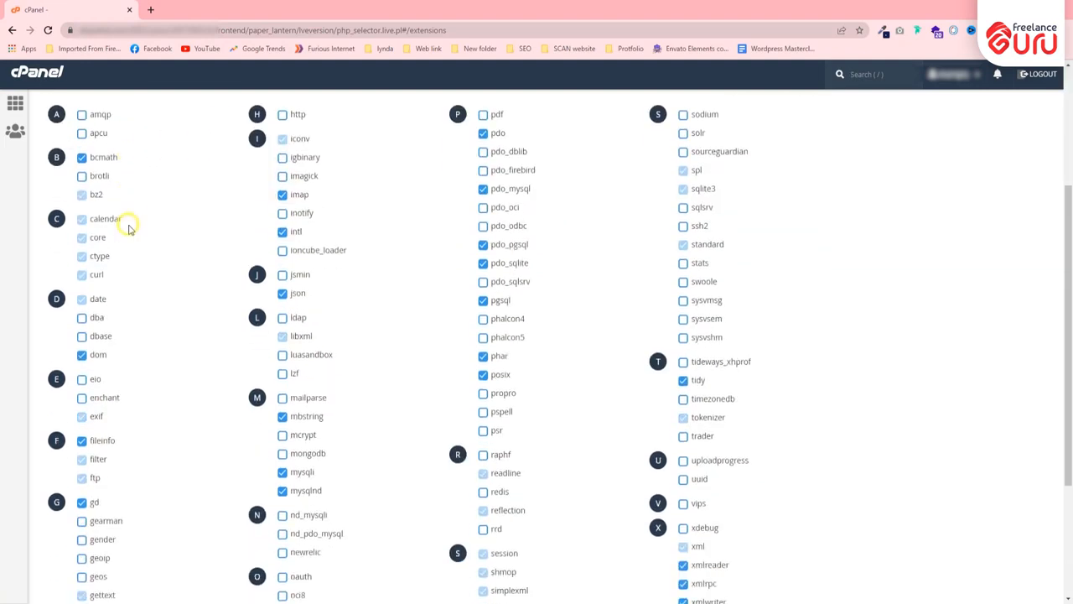
pyautogui.scroll(3, 790, 414)
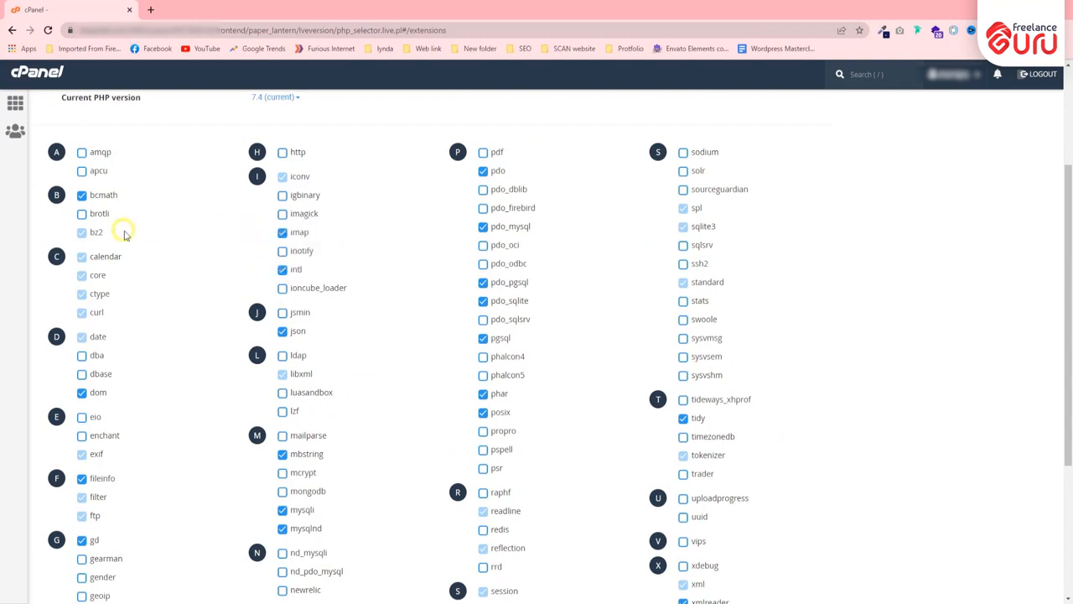
pyautogui.scroll(-3, 425, 260)
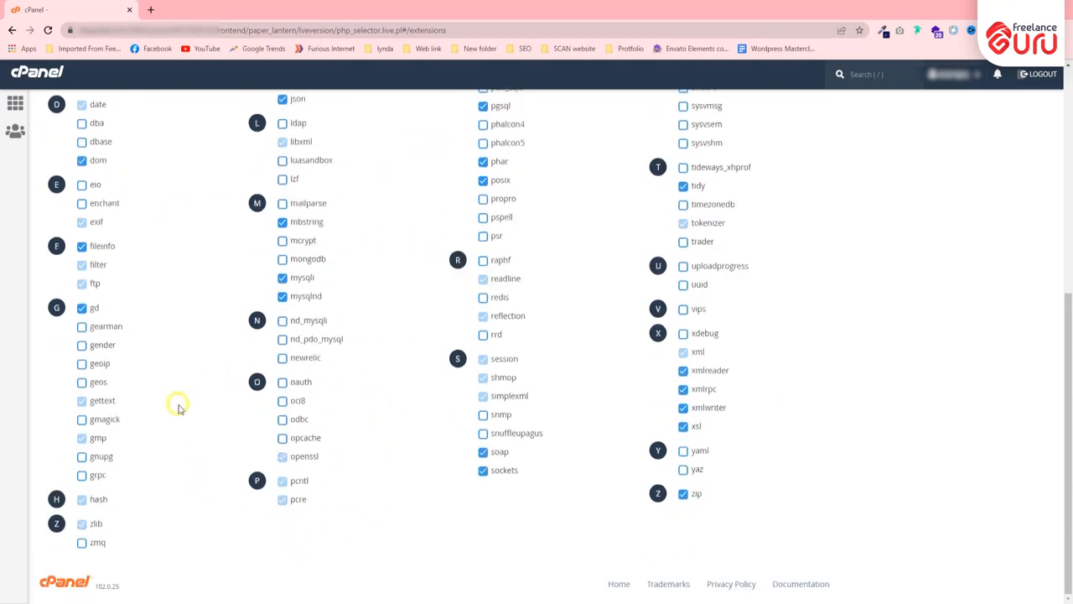
pyautogui.scroll(5, 172, 404)
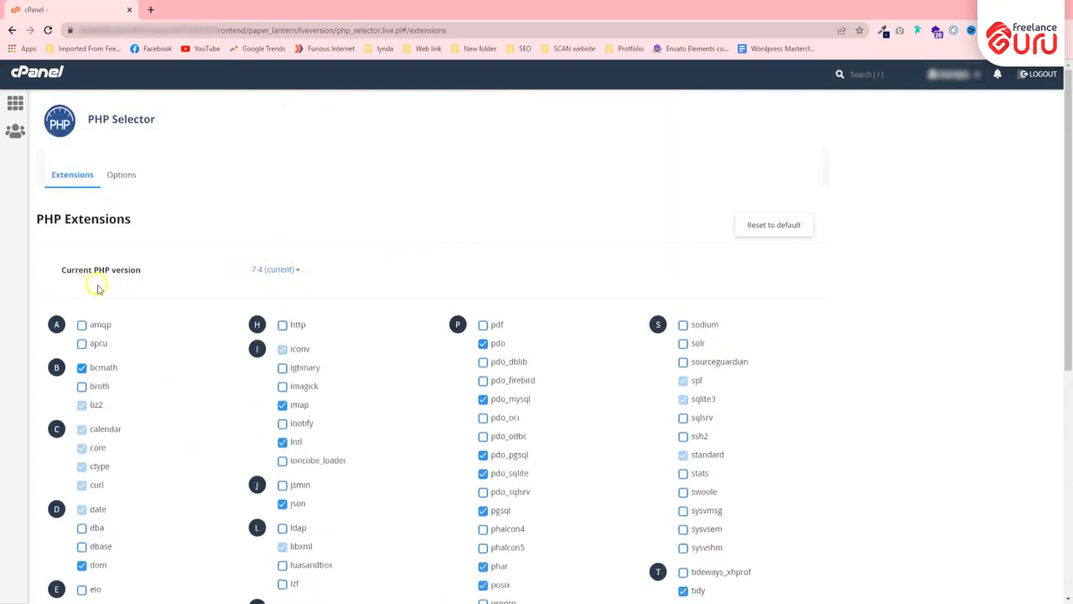
pyautogui.moveTo(143, 270)
pyautogui.mouseDown()
pyautogui.moveTo(52, 277)
pyautogui.moveTo(143, 271)
pyautogui.mouseUp()
# Check the PHP version dropdown without changing it, leaving the current version at 7.4
pyautogui.click(120, 267)
pyautogui.click(150, 269)
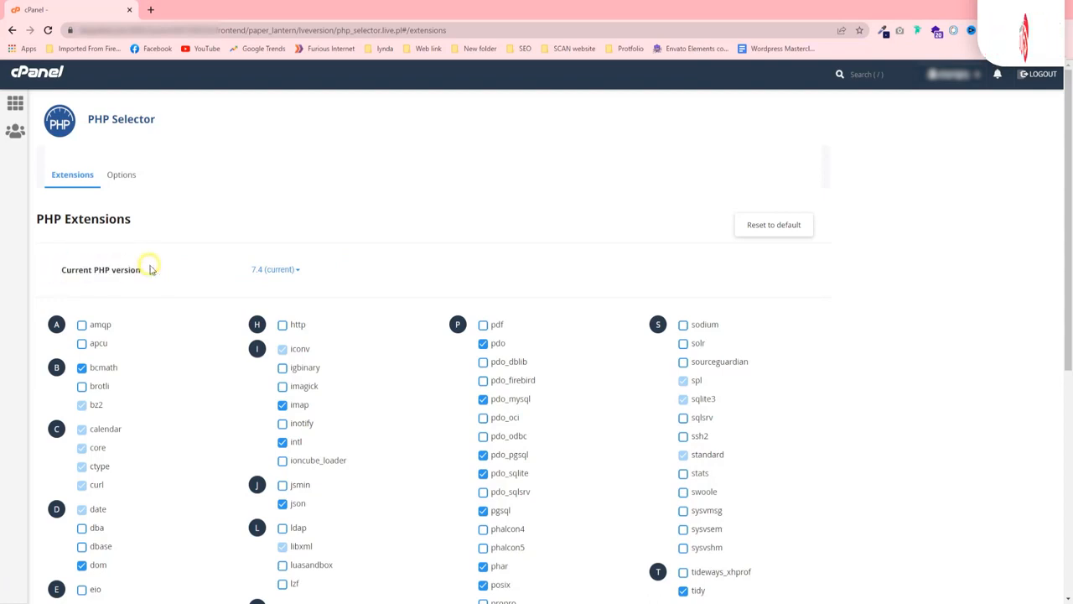
pyautogui.click(286, 269)
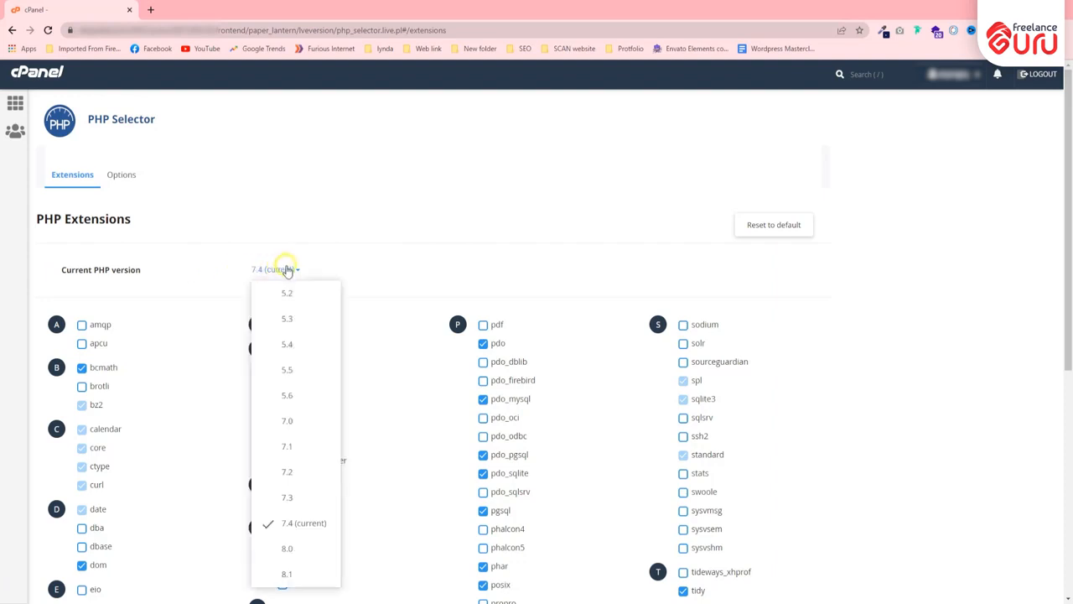
pyautogui.click(332, 268)
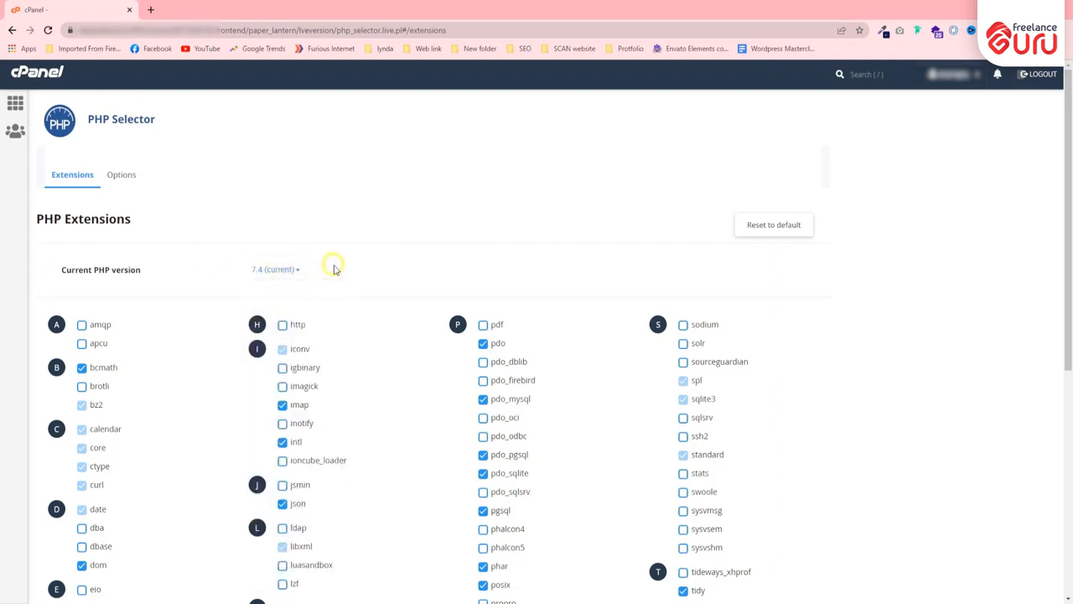
pyautogui.moveTo(53, 268); pyautogui.dragTo(148, 266)
pyautogui.click(180, 268)
pyautogui.click(293, 269)
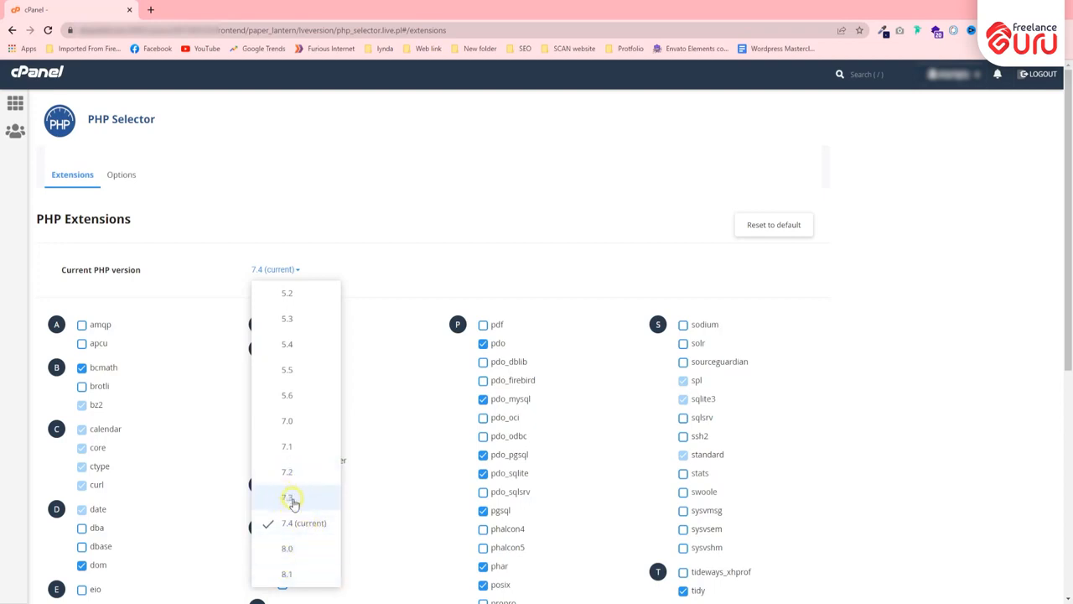
pyautogui.click(371, 271)
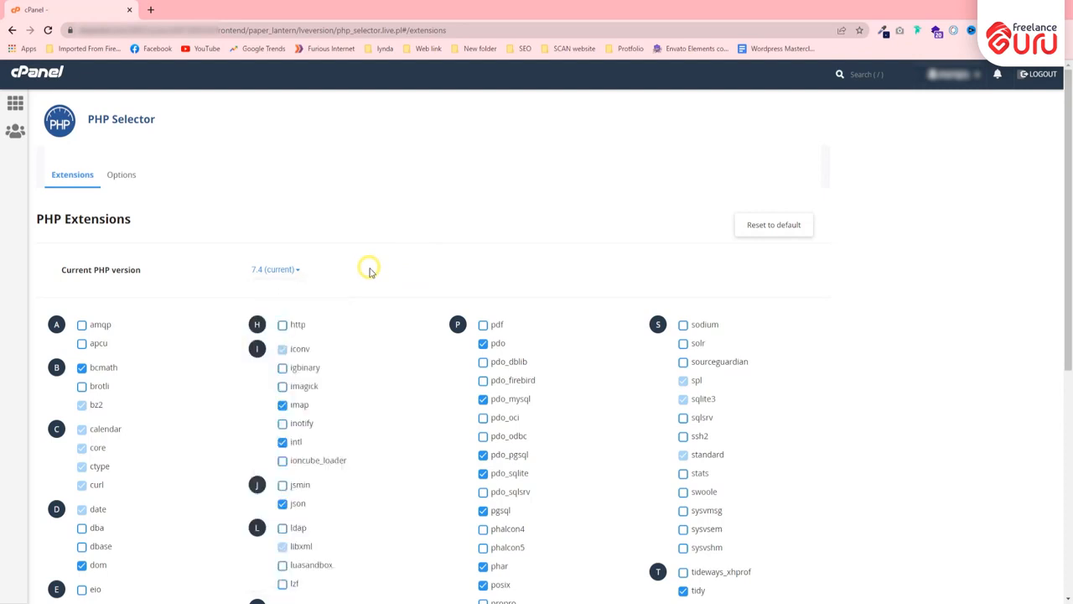
pyautogui.scroll(-1, 409, 213)
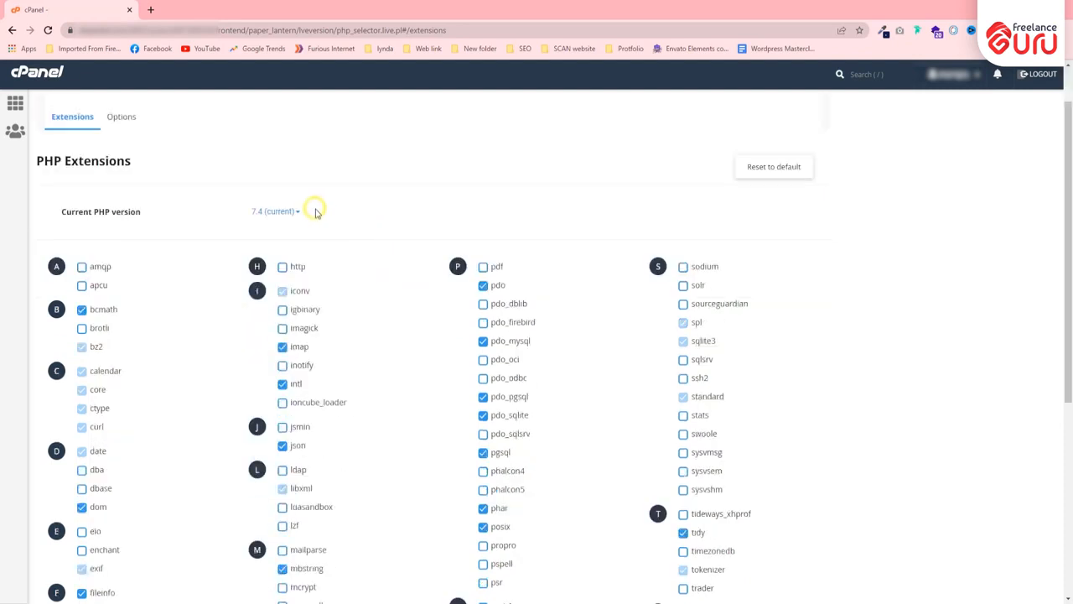
# Review the version list several more times keeping 7.4, then switch to the Options settings
pyautogui.click(277, 212)
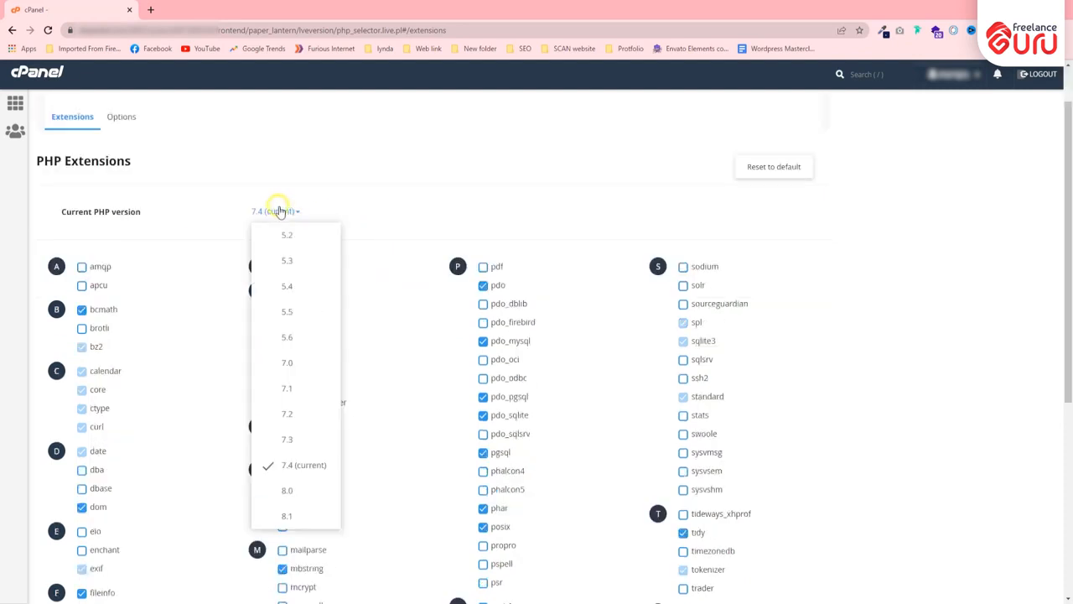
pyautogui.click(371, 216)
pyautogui.click(255, 215)
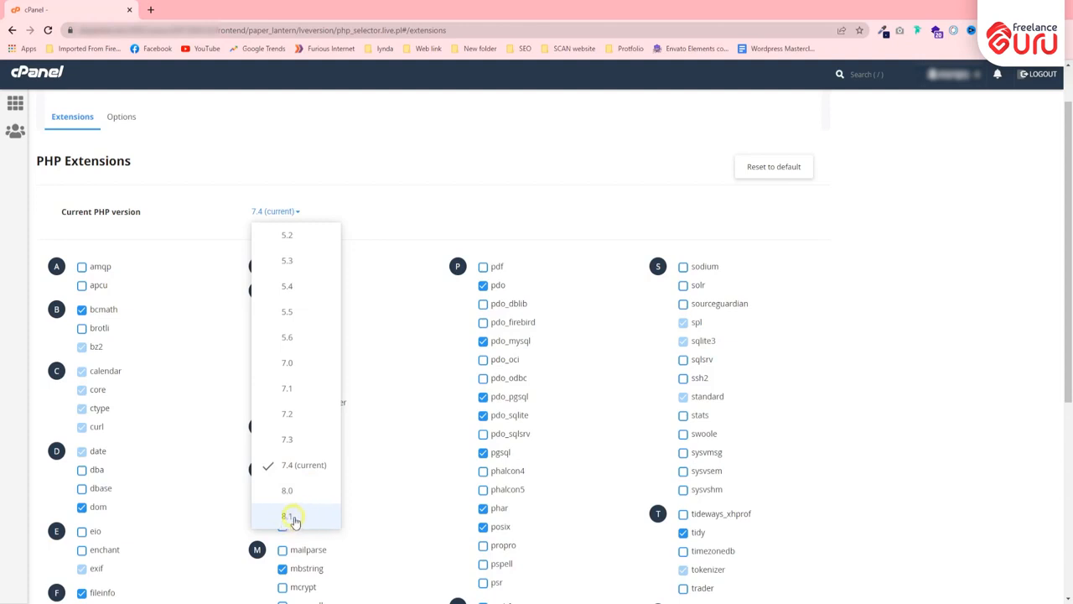
pyautogui.click(300, 472)
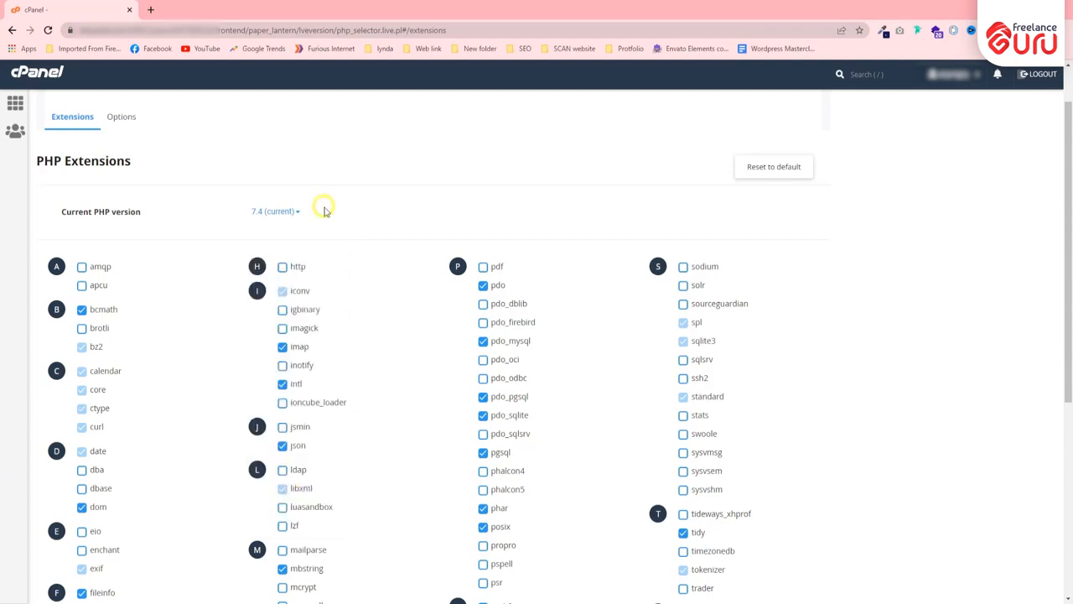
pyautogui.click(279, 211)
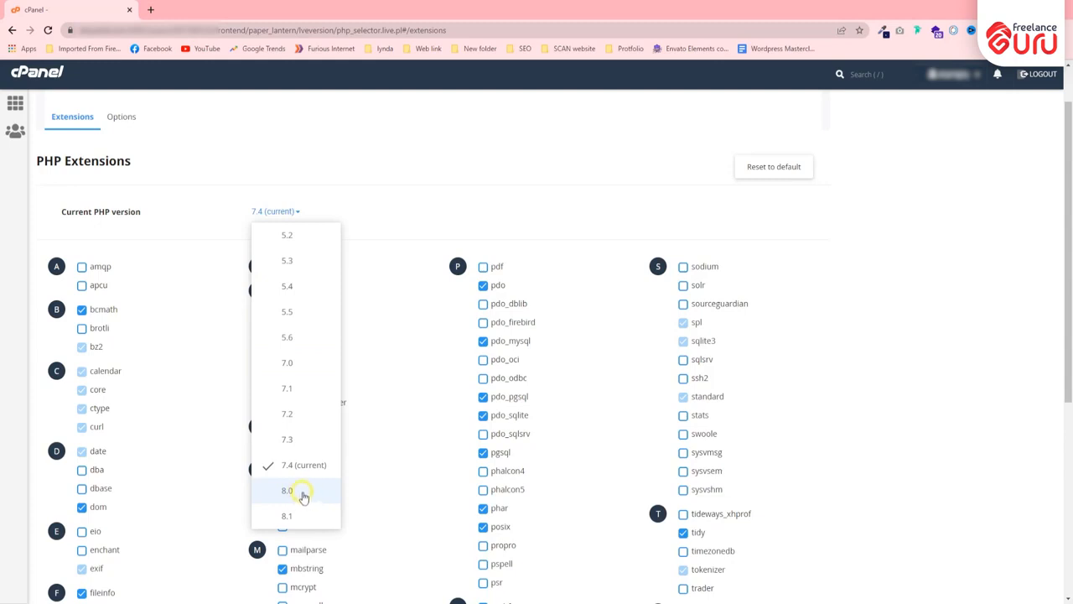
pyautogui.click(358, 216)
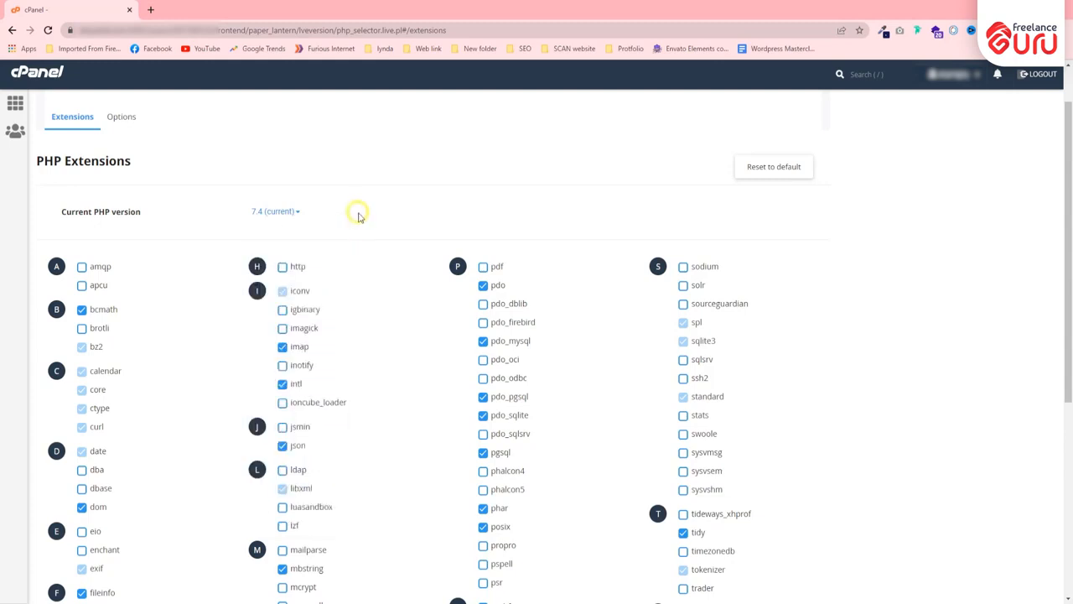
pyautogui.click(297, 212)
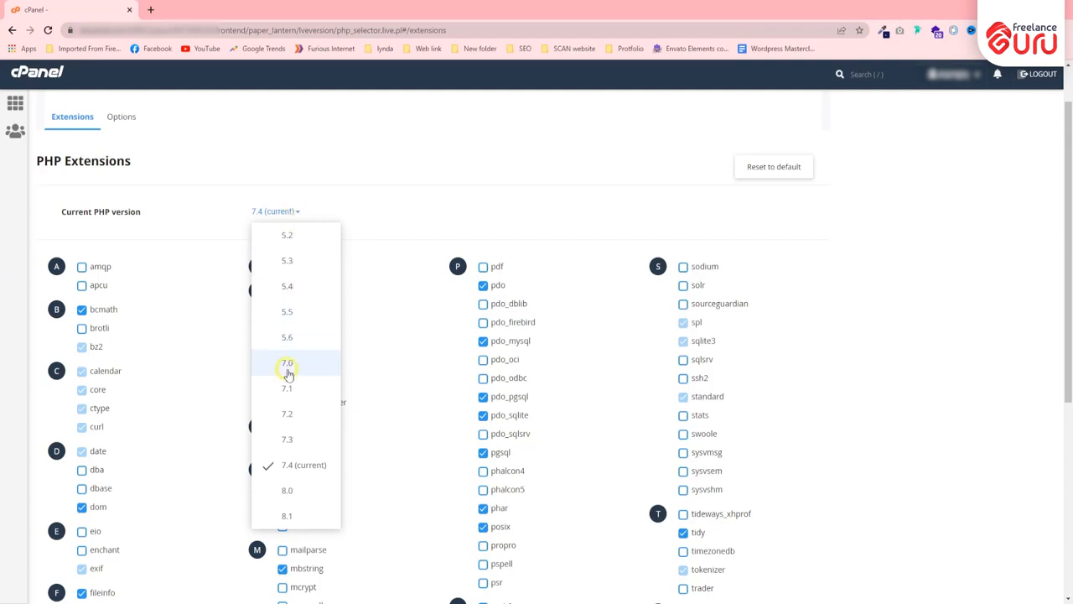
pyautogui.click(352, 212)
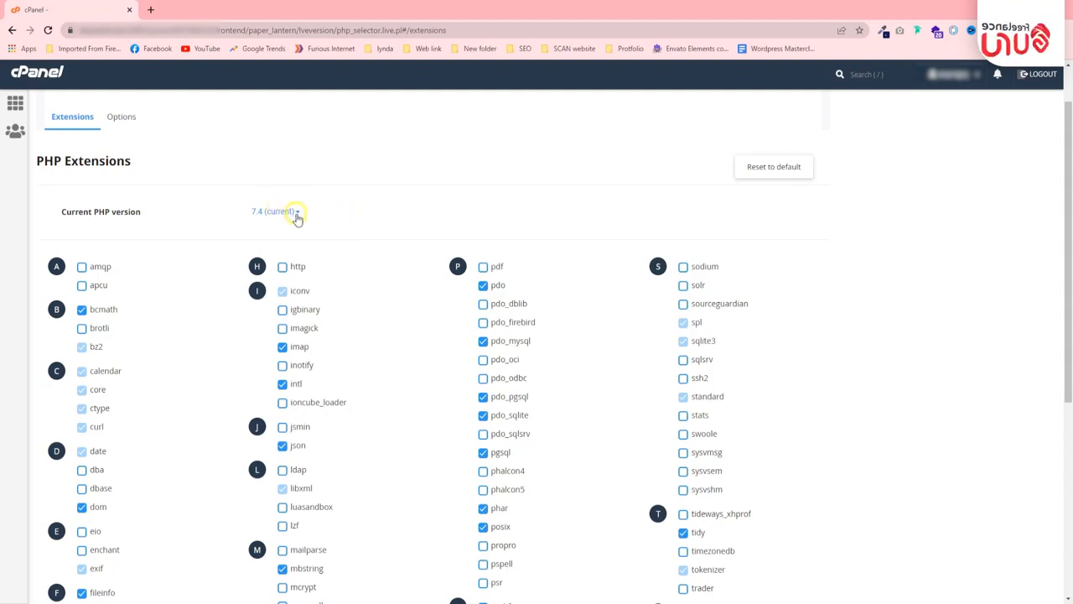
pyautogui.click(296, 215)
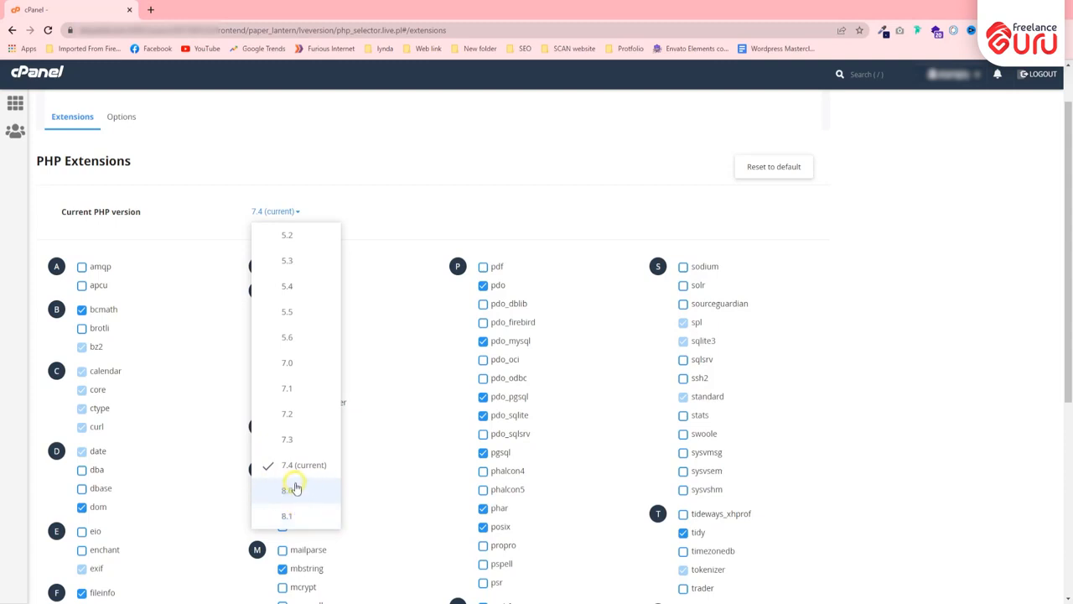
pyautogui.click(369, 207)
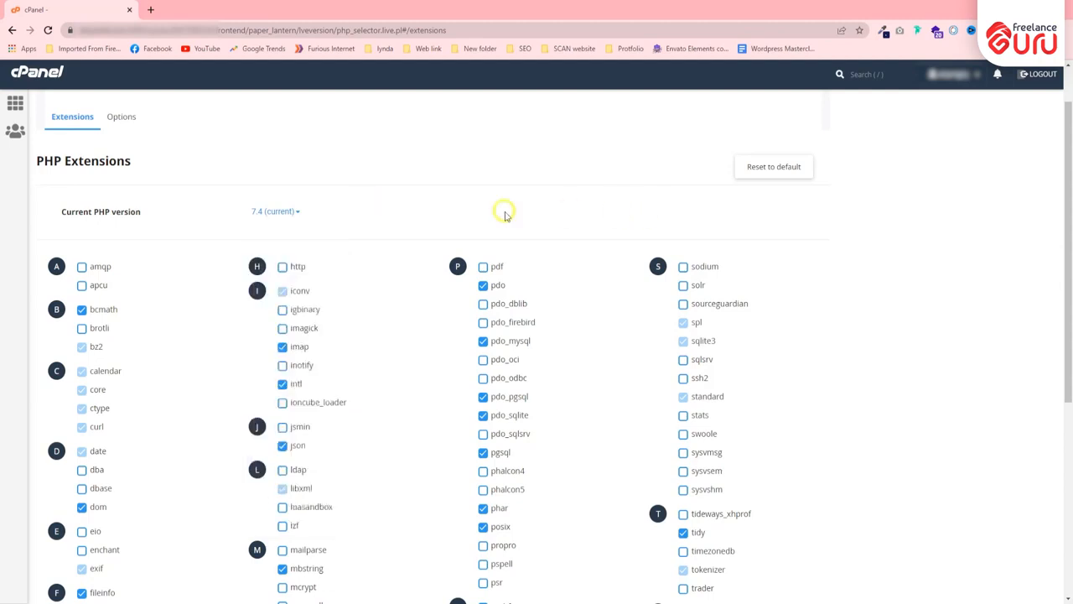
pyautogui.click(285, 210)
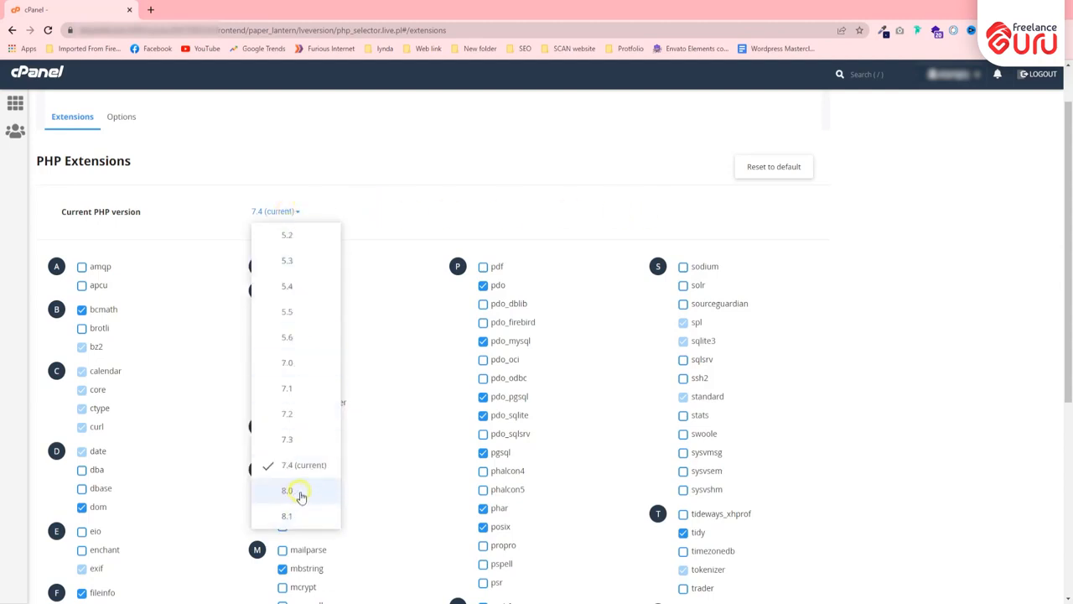
pyautogui.scroll(-4, 611, 318)
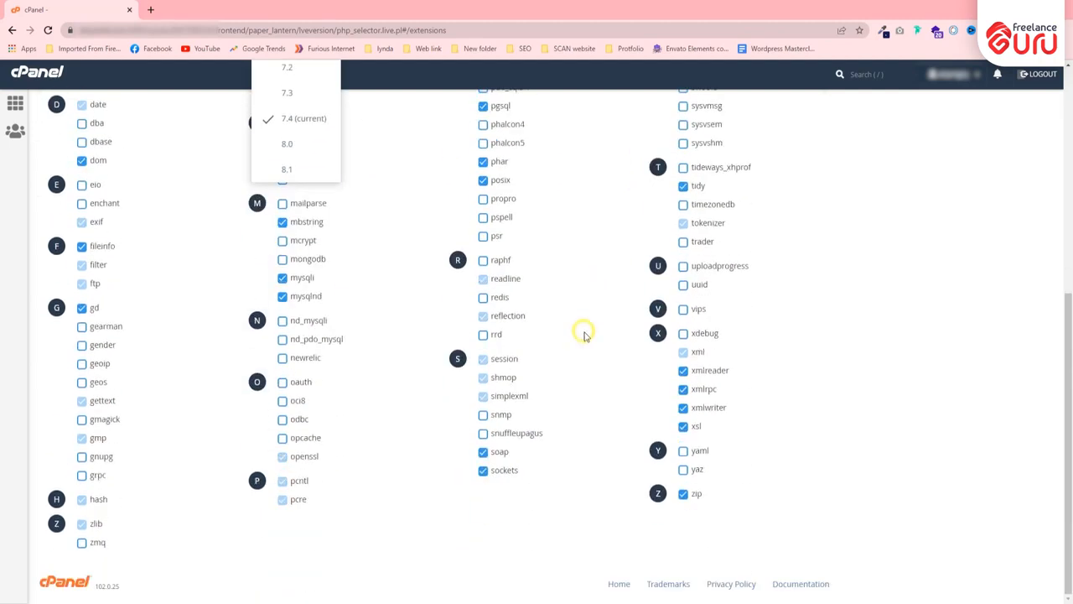
pyautogui.click(113, 171)
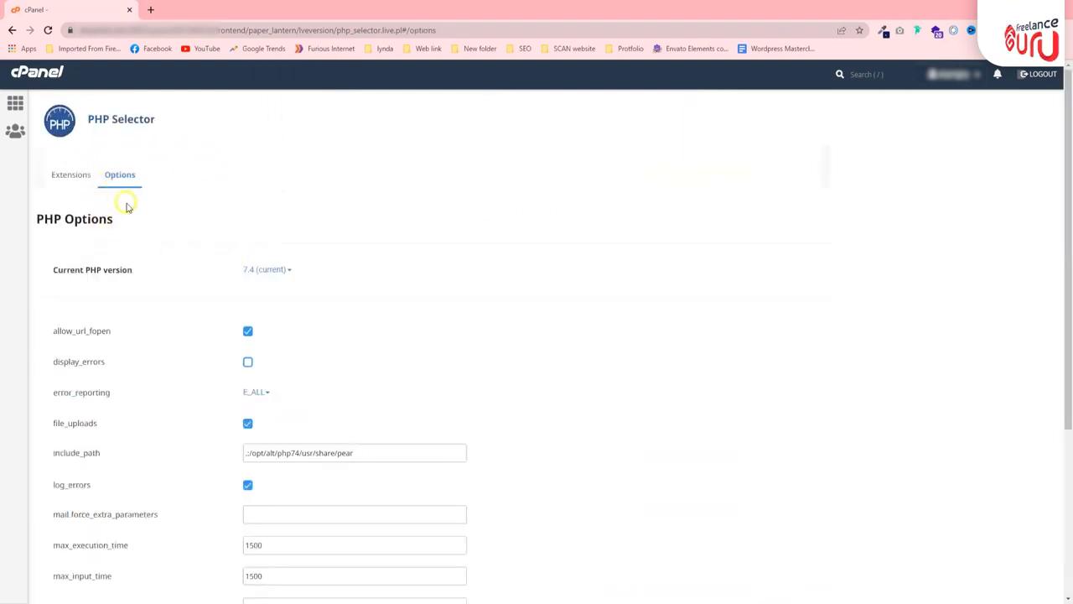
pyautogui.scroll(-1, 147, 216)
pyautogui.scroll(-3, 150, 216)
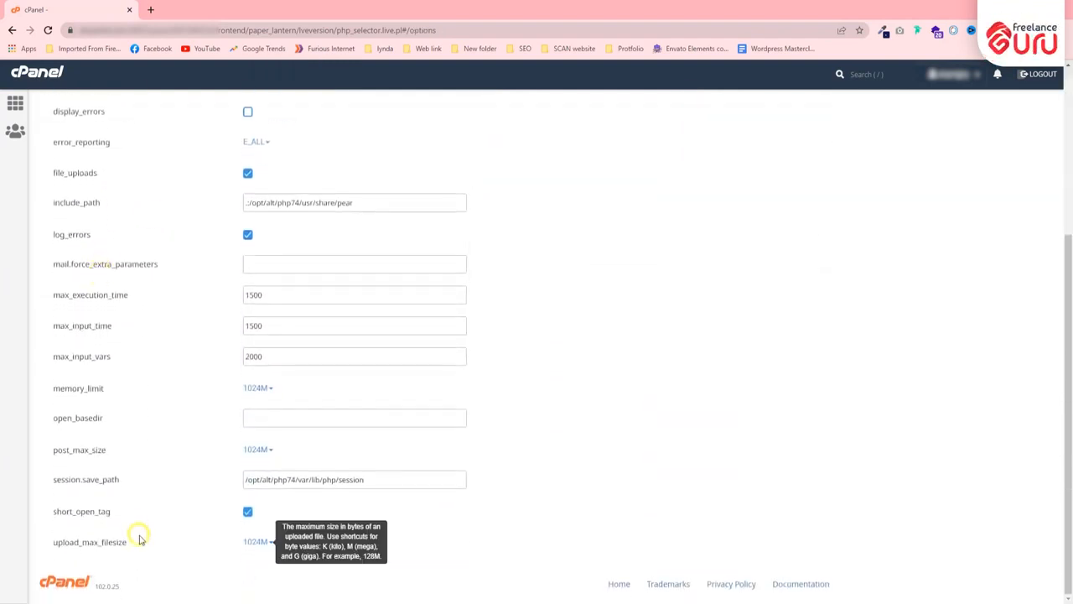
pyautogui.scroll(3, 140, 521)
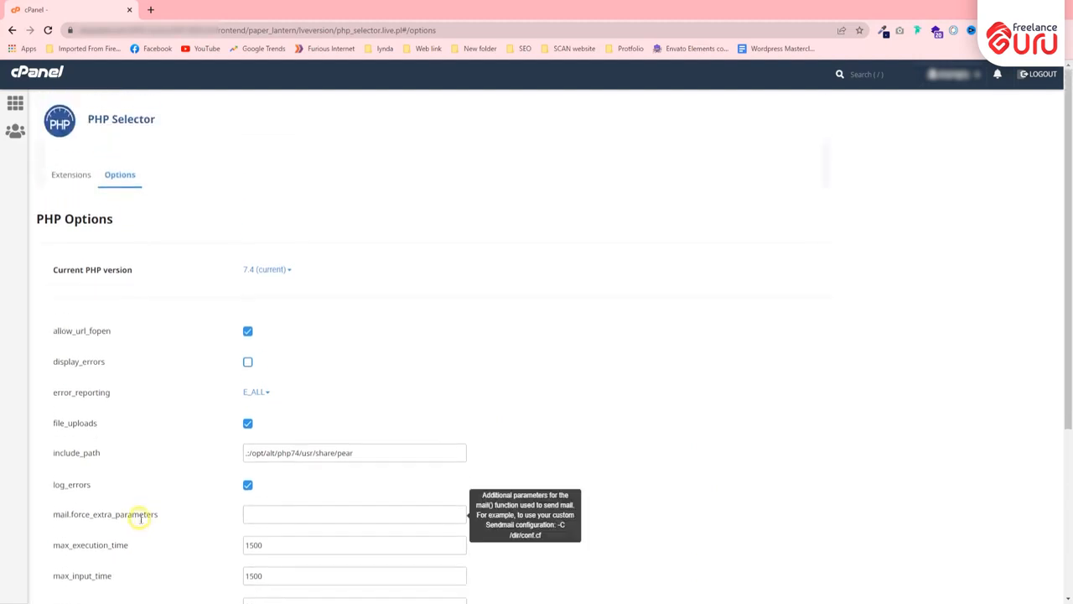
pyautogui.scroll(-1, 156, 280)
pyautogui.scroll(-1, 157, 282)
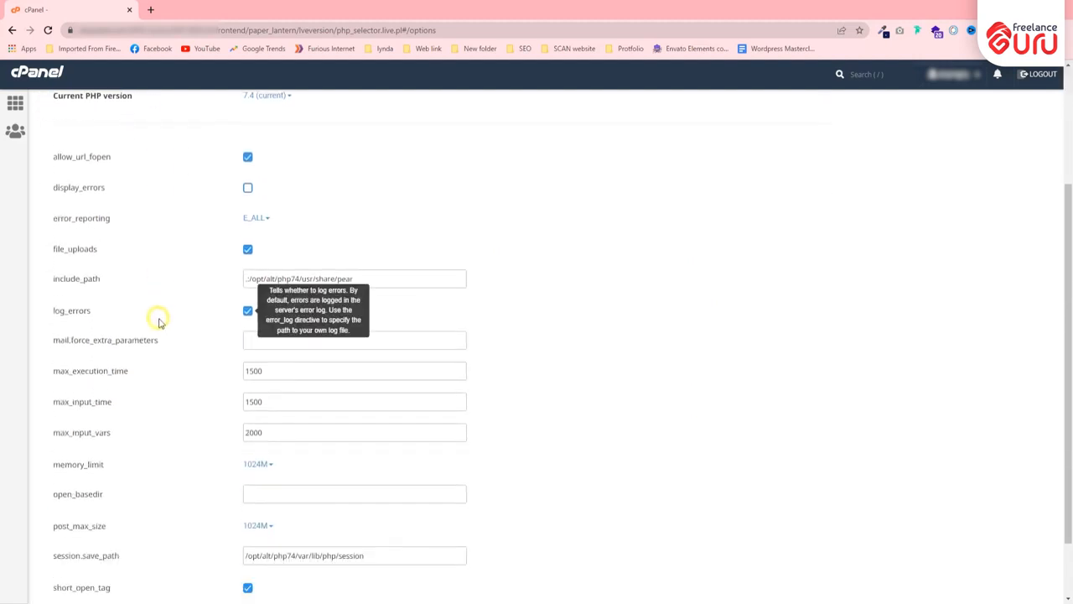
pyautogui.scroll(-1, 151, 293)
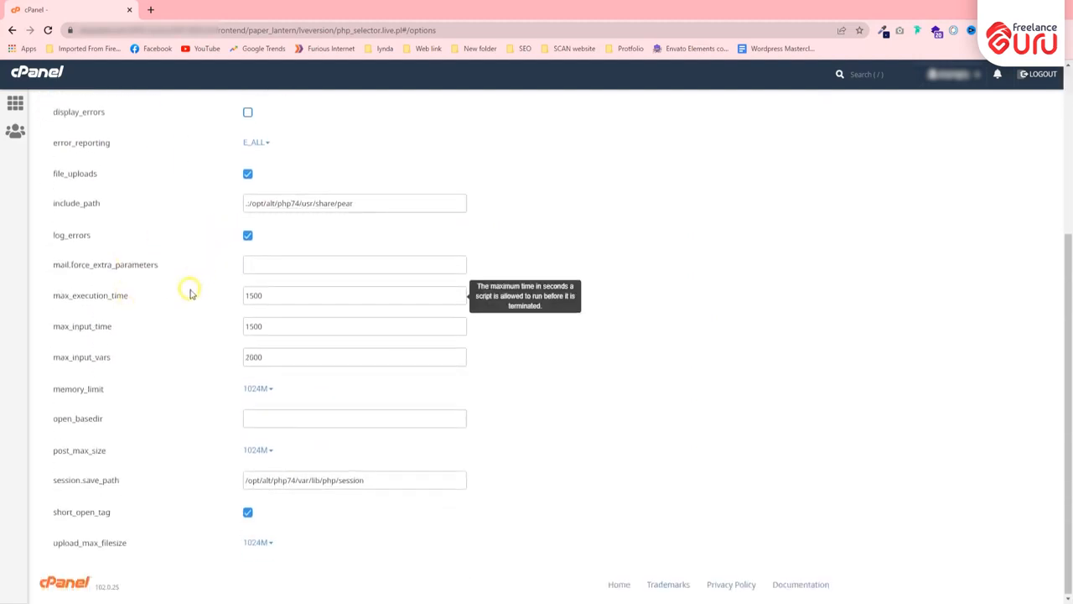
pyautogui.scroll(2, 189, 288)
pyautogui.scroll(-2, 216, 269)
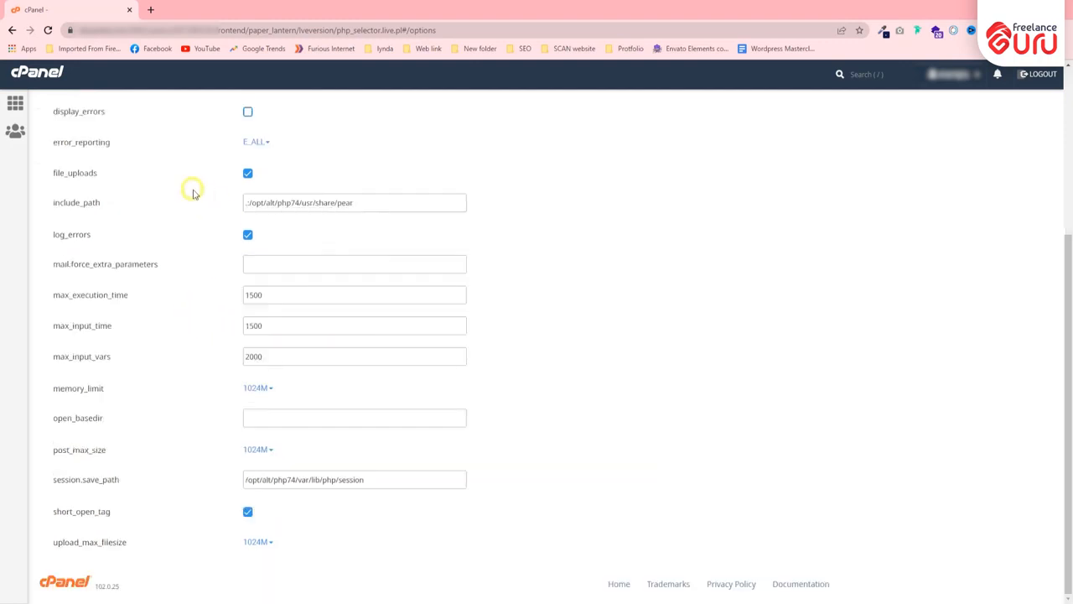
pyautogui.doubleClick(282, 296)
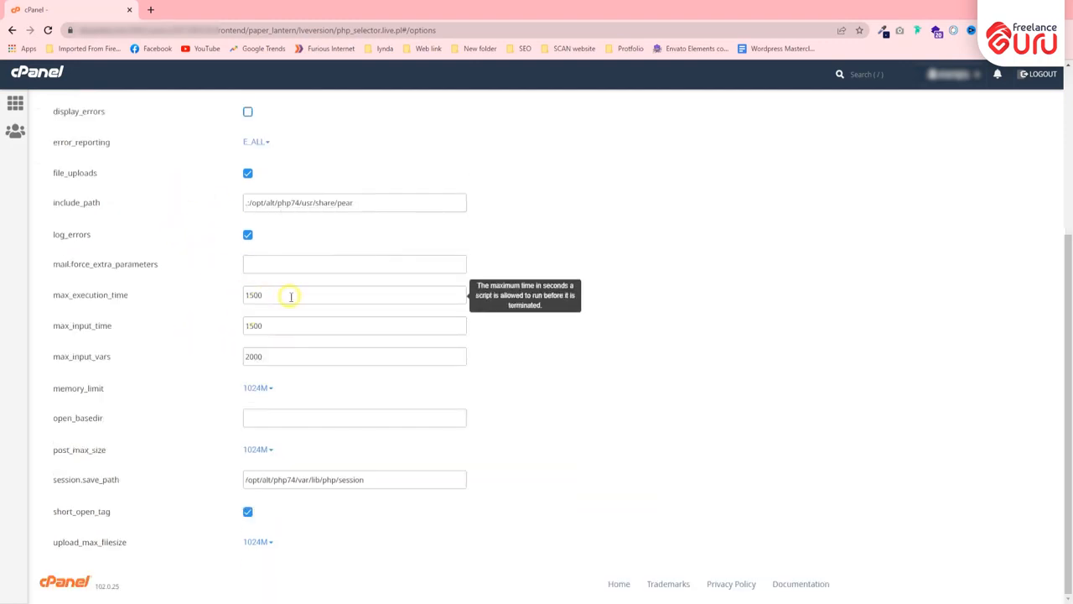
pyautogui.moveTo(126, 295); pyautogui.dragTo(60, 321)
pyautogui.click(65, 294)
pyautogui.doubleClick(281, 297)
pyautogui.click(274, 296)
pyautogui.moveTo(247, 295); pyautogui.dragTo(283, 293)
pyautogui.click(278, 293)
pyautogui.click(250, 294)
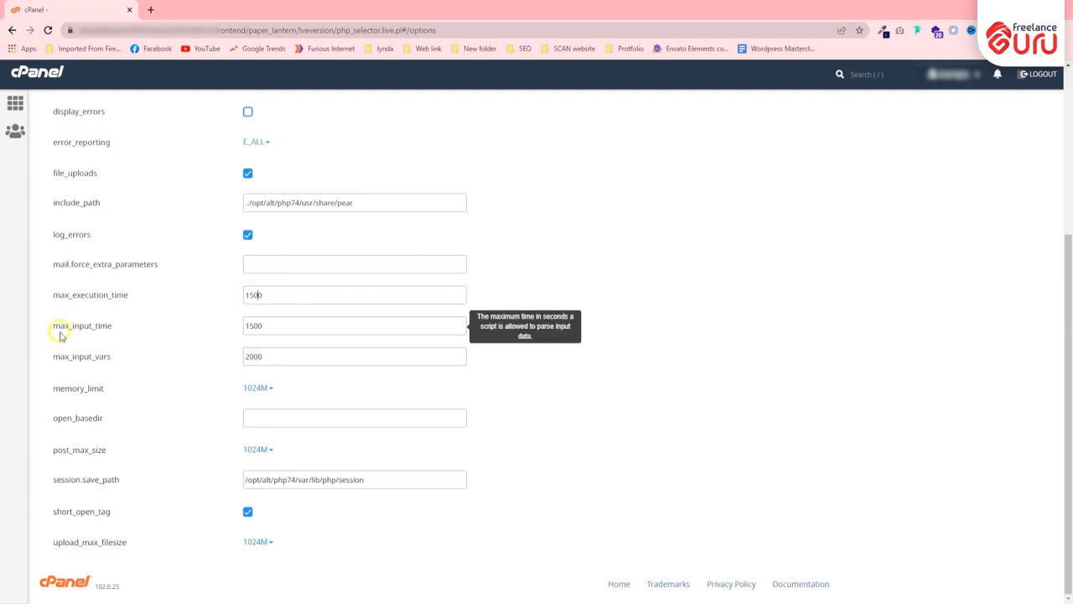
pyautogui.moveTo(54, 329); pyautogui.dragTo(118, 321)
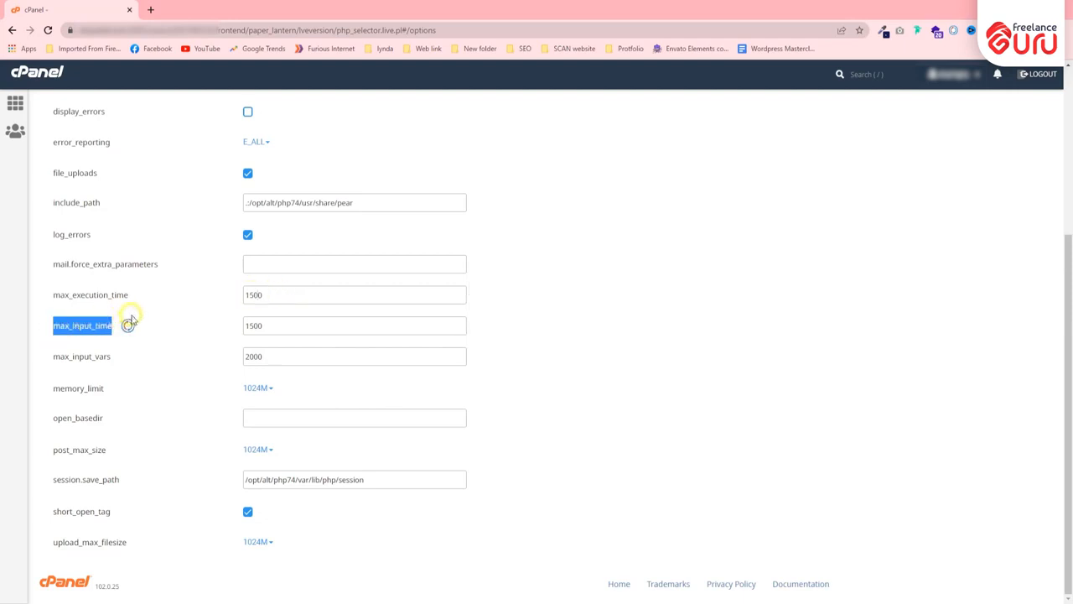
pyautogui.click(267, 324)
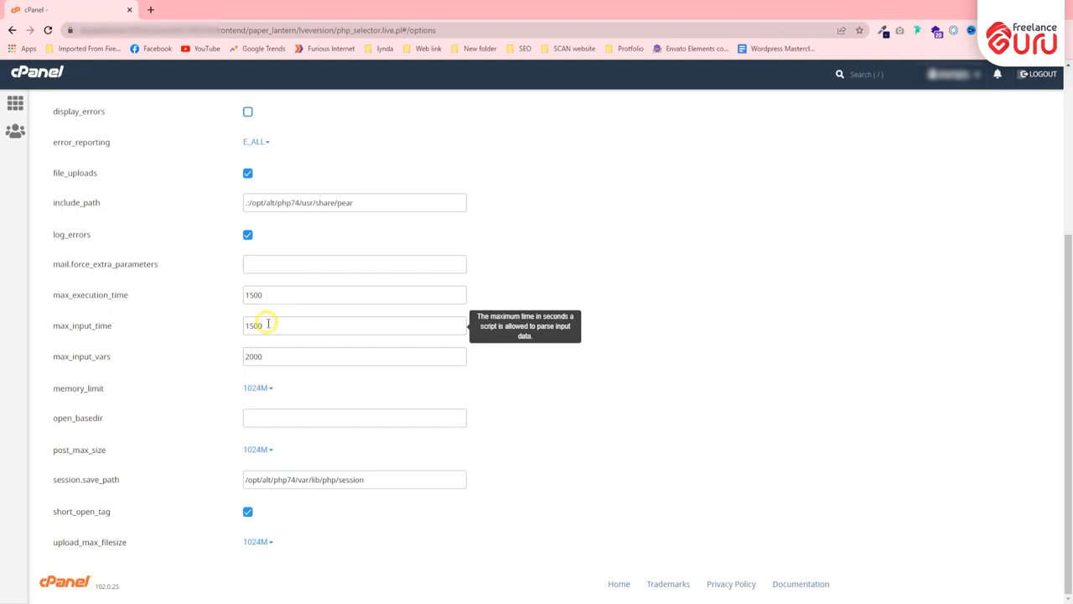
pyautogui.moveTo(268, 324); pyautogui.dragTo(218, 334)
pyautogui.click(278, 328)
pyautogui.moveTo(244, 325)
pyautogui.mouseDown()
pyautogui.moveTo(271, 323)
pyautogui.moveTo(225, 331)
pyautogui.mouseUp()
pyautogui.click(242, 323)
pyautogui.moveTo(250, 325); pyautogui.dragTo(269, 325)
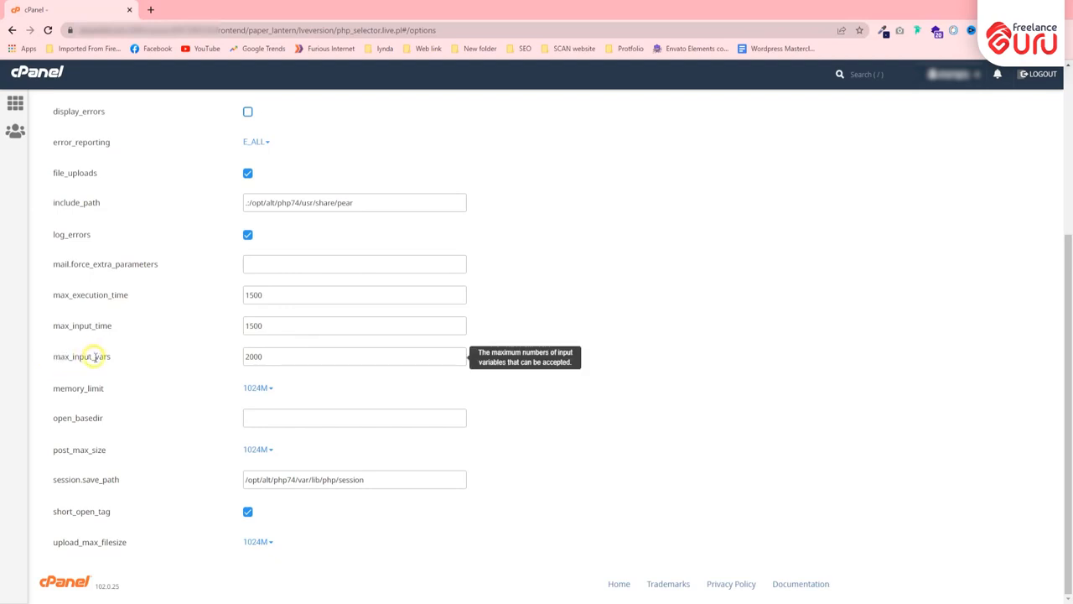
pyautogui.moveTo(111, 358); pyautogui.dragTo(52, 359)
pyautogui.click(200, 373)
pyautogui.moveTo(54, 358); pyautogui.dragTo(143, 355)
pyautogui.click(134, 351)
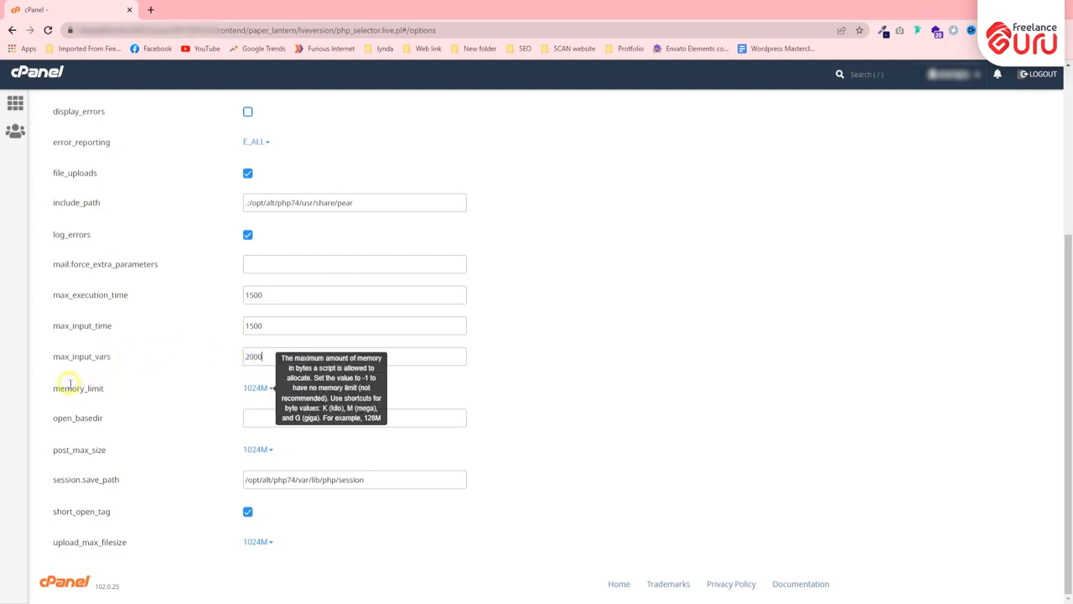
pyautogui.click(139, 375)
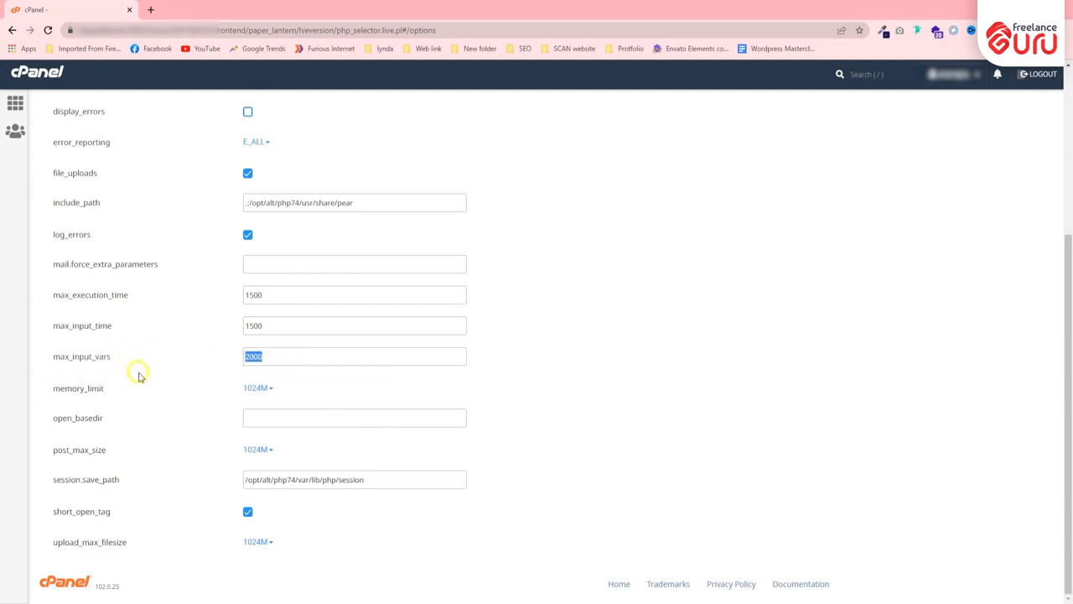
pyautogui.doubleClick(88, 386)
pyautogui.click(113, 392)
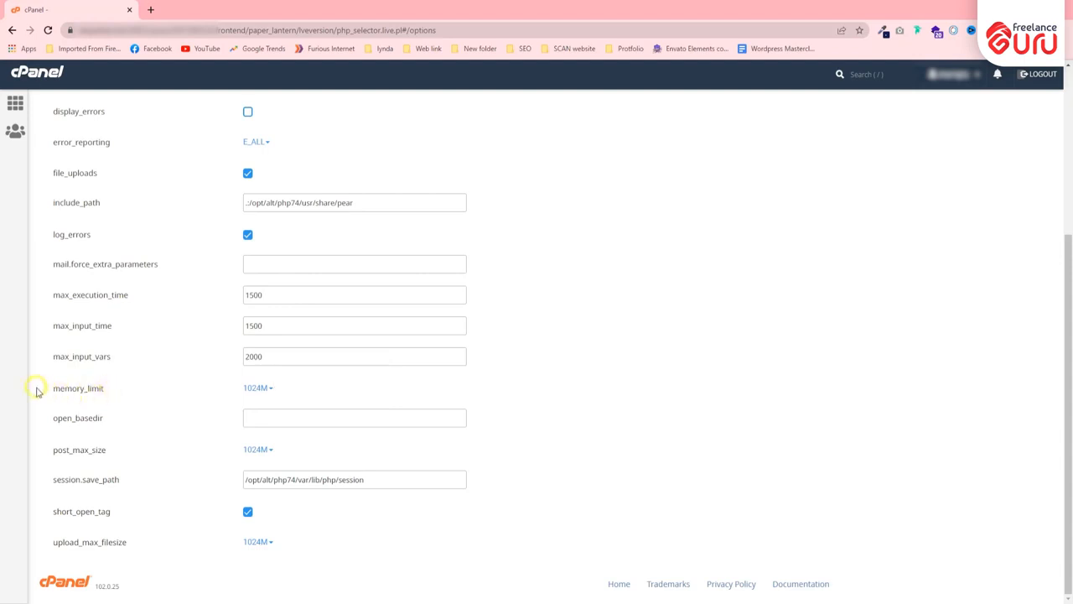
pyautogui.click(257, 389)
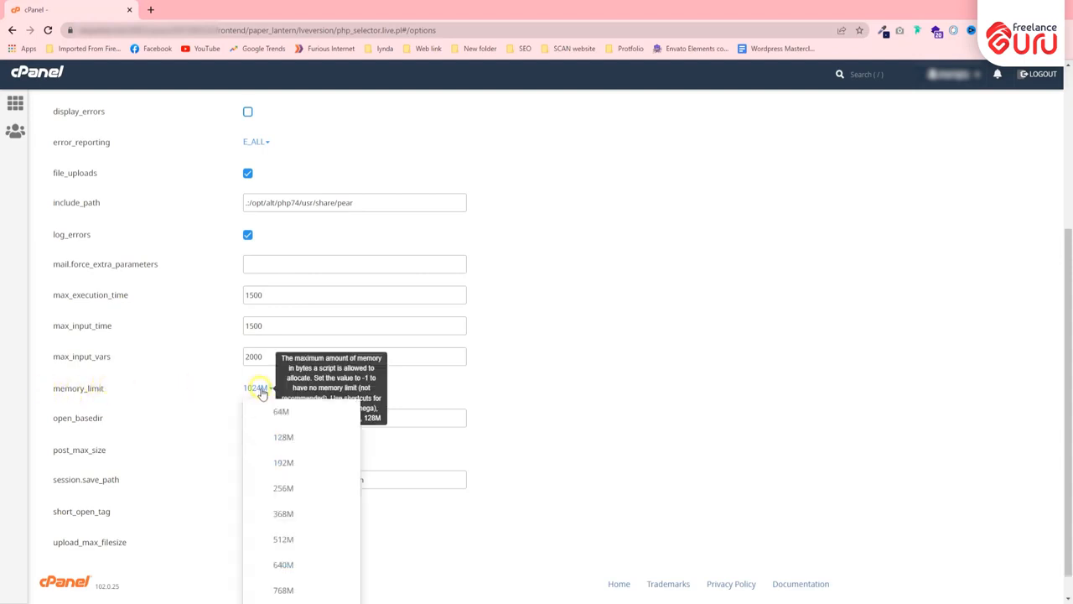
# Switch the PHP 7.4 memory_limit to 128M, then save it back at 1024M
pyautogui.click(265, 439)
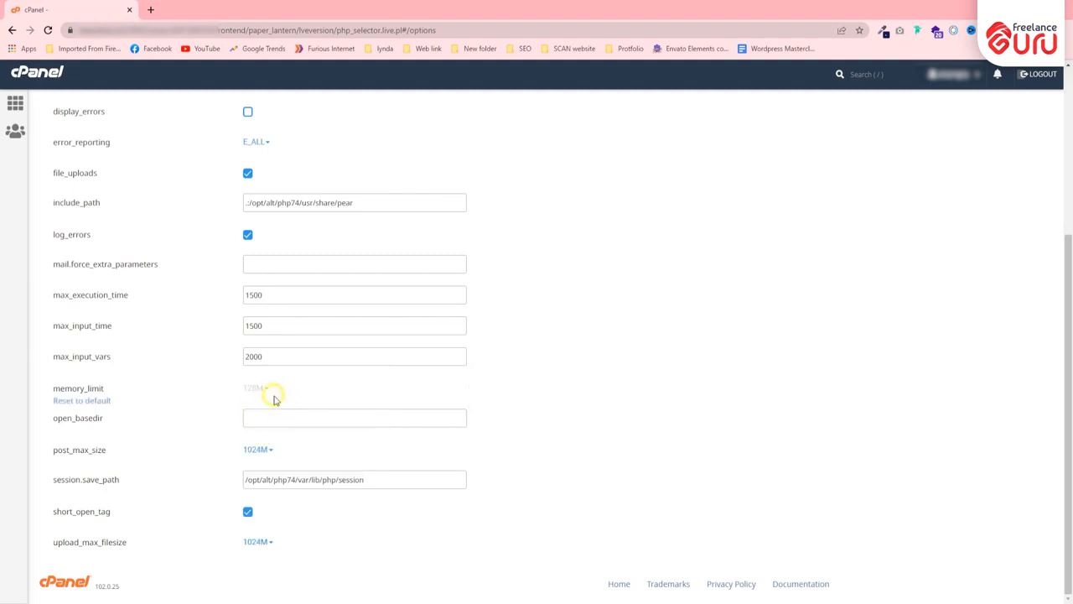
pyautogui.click(257, 389)
pyautogui.scroll(-1, 260, 452)
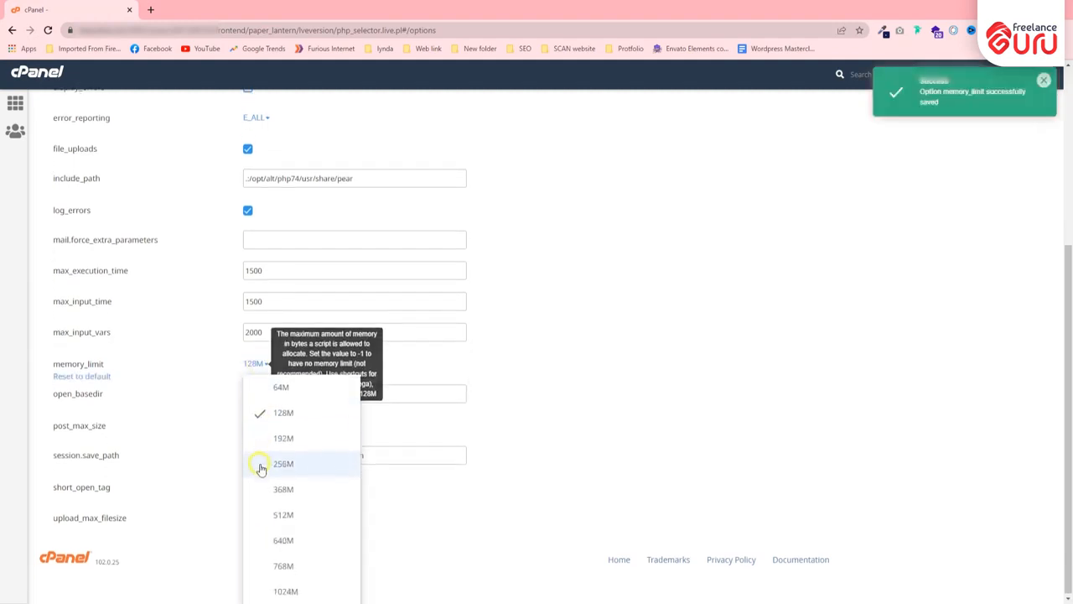
pyautogui.click(285, 591)
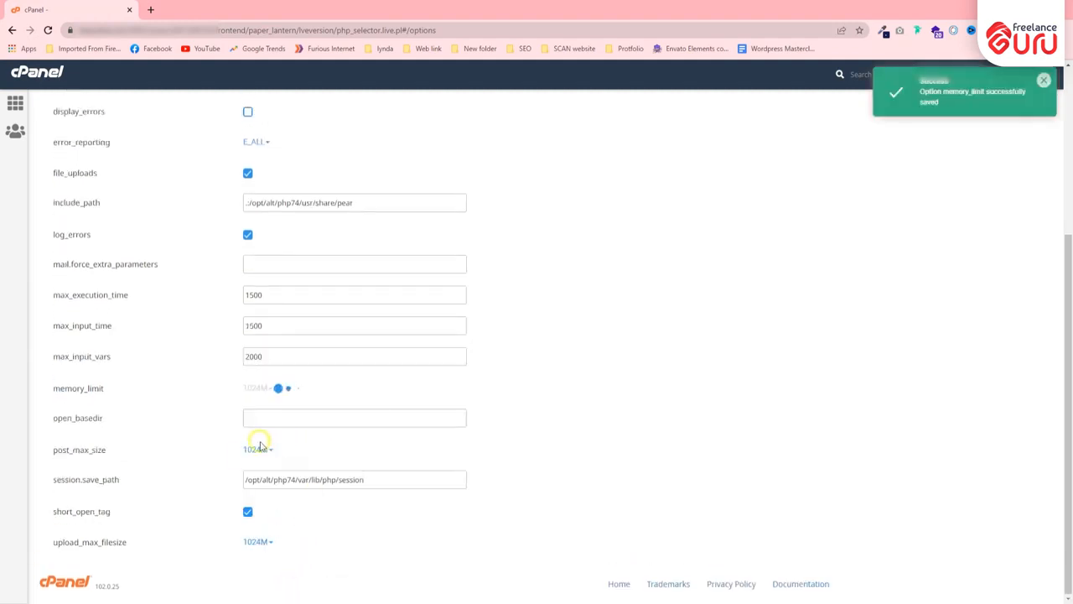
pyautogui.moveTo(183, 424)
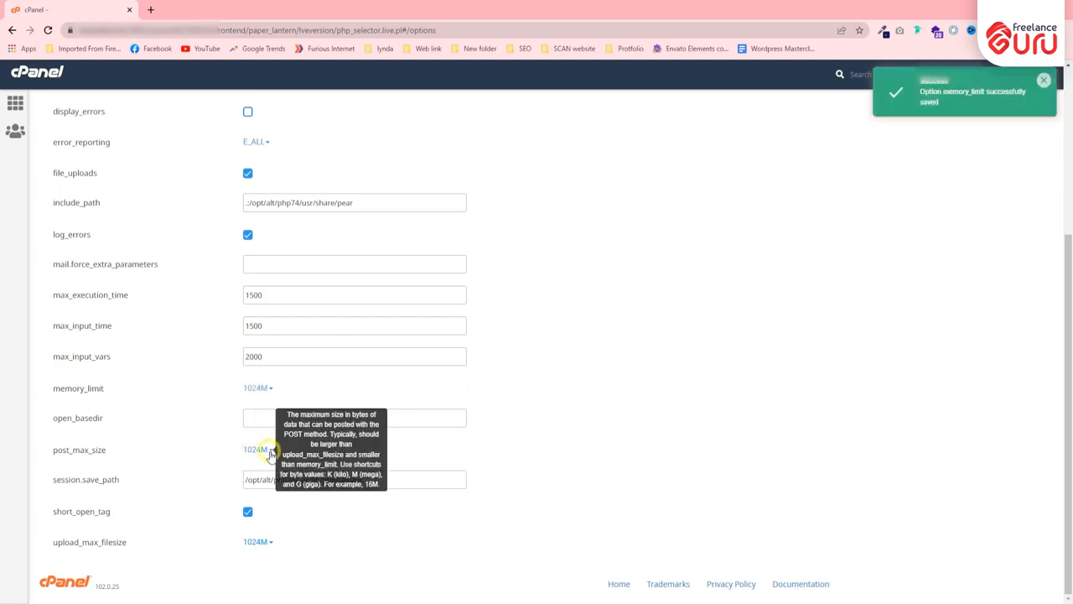
pyautogui.moveTo(239, 406)
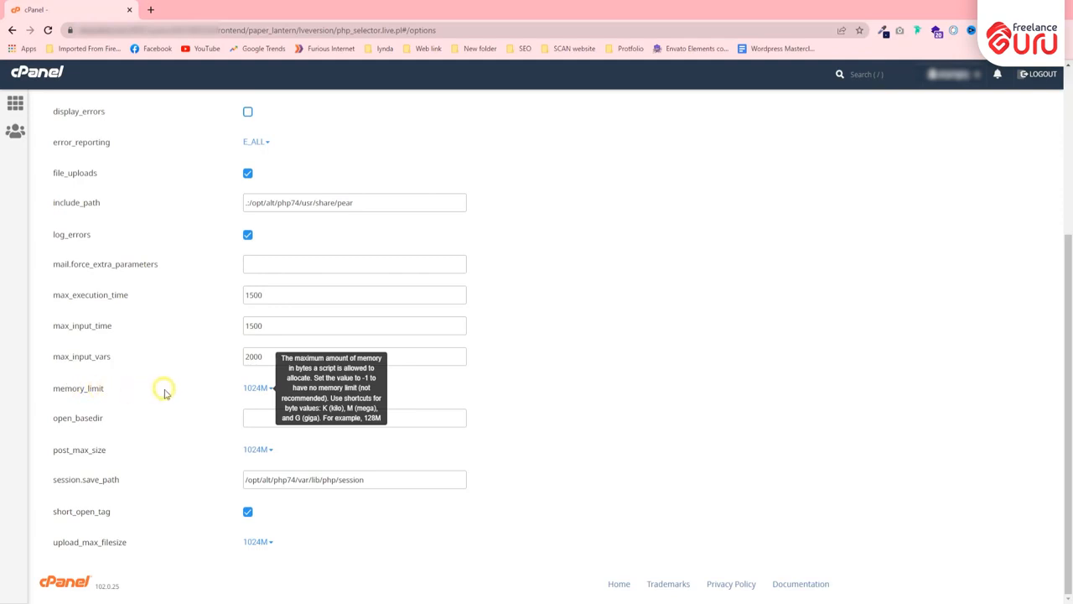
# Highlight the memory_limit label twice, clearing the selection each time
pyautogui.moveTo(55, 390); pyautogui.dragTo(118, 395)
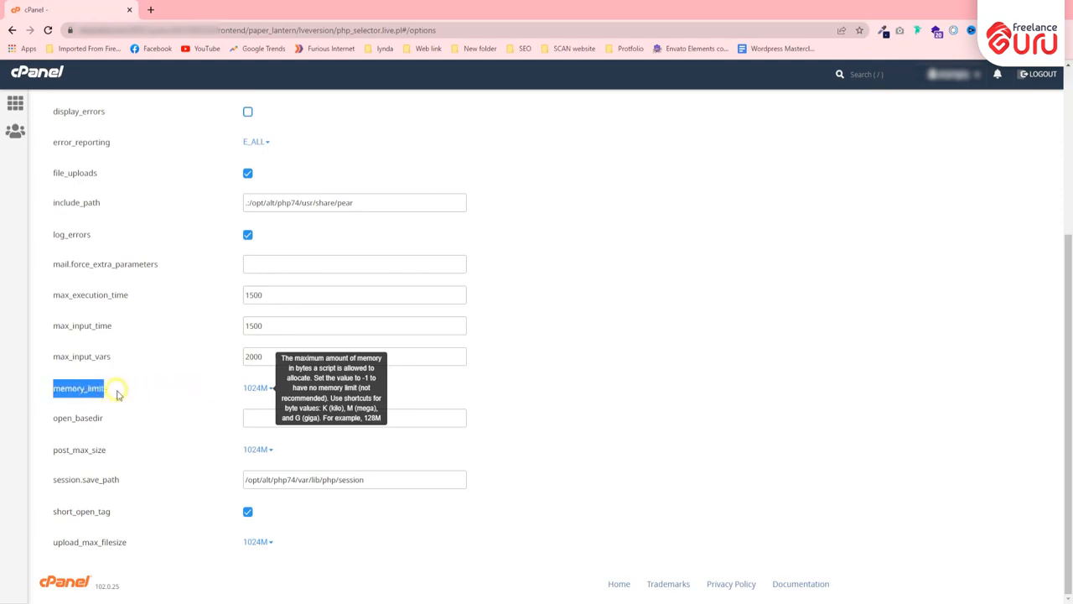
pyautogui.click(110, 387)
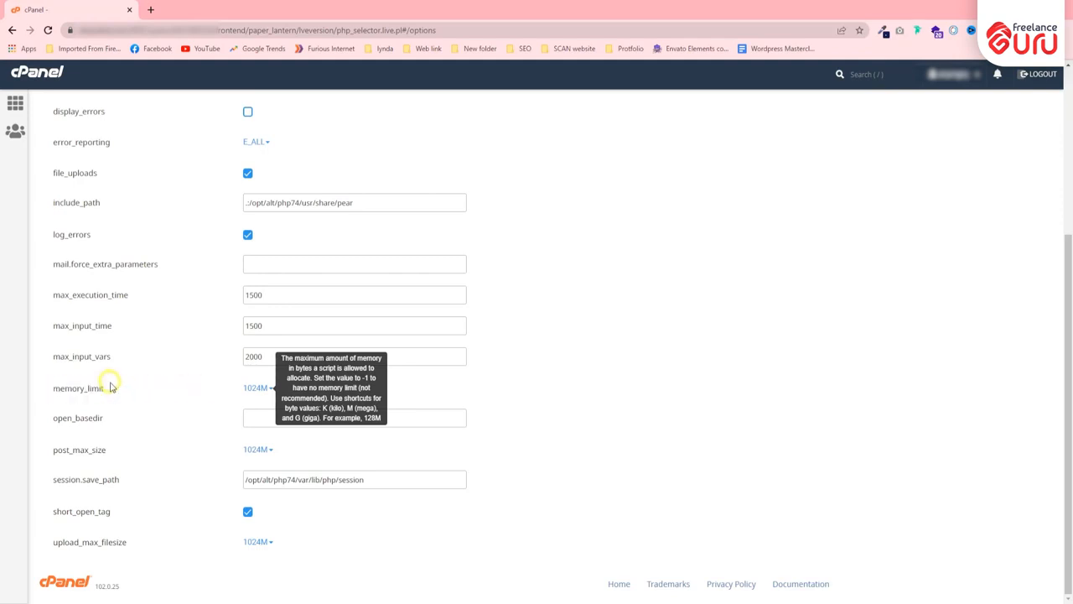
pyautogui.moveTo(116, 389); pyautogui.dragTo(48, 389)
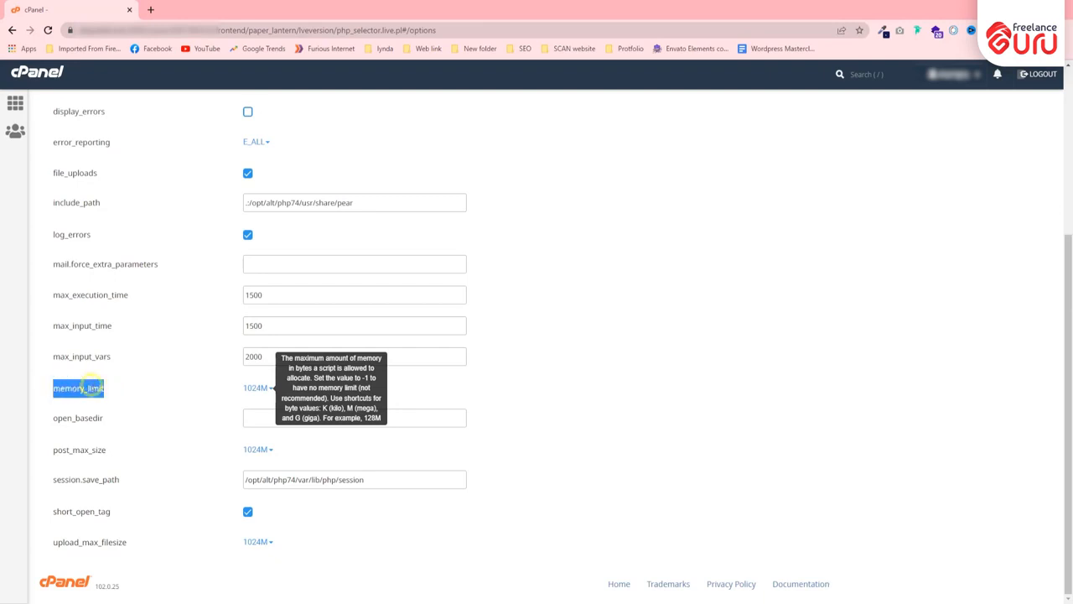
pyautogui.click(97, 387)
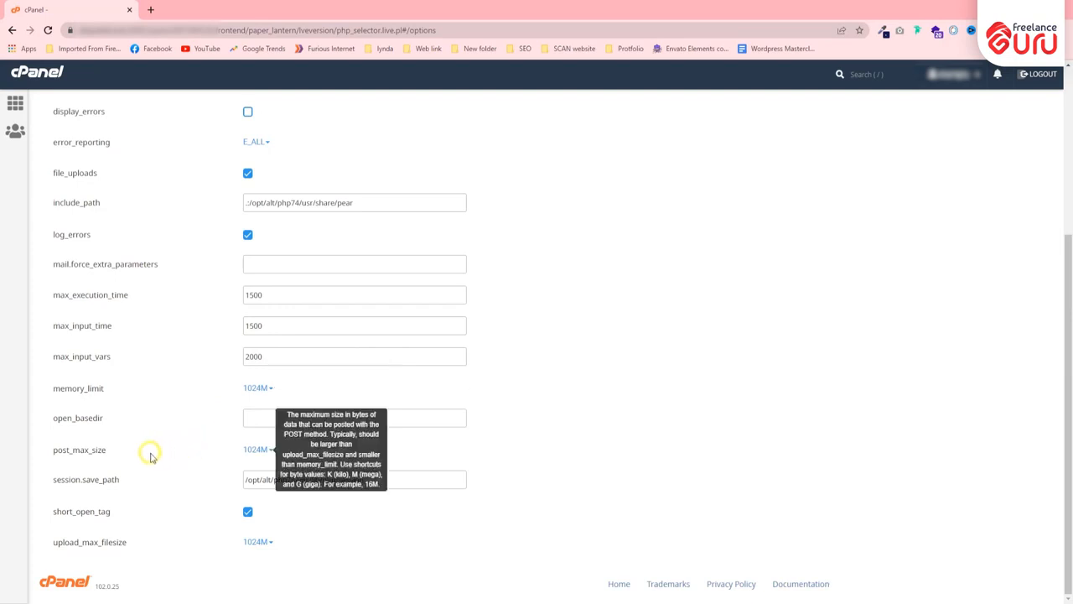
# Highlight the post_max_size label and review its size choices, leaving it at 1024M
pyautogui.moveTo(52, 456); pyautogui.dragTo(125, 452)
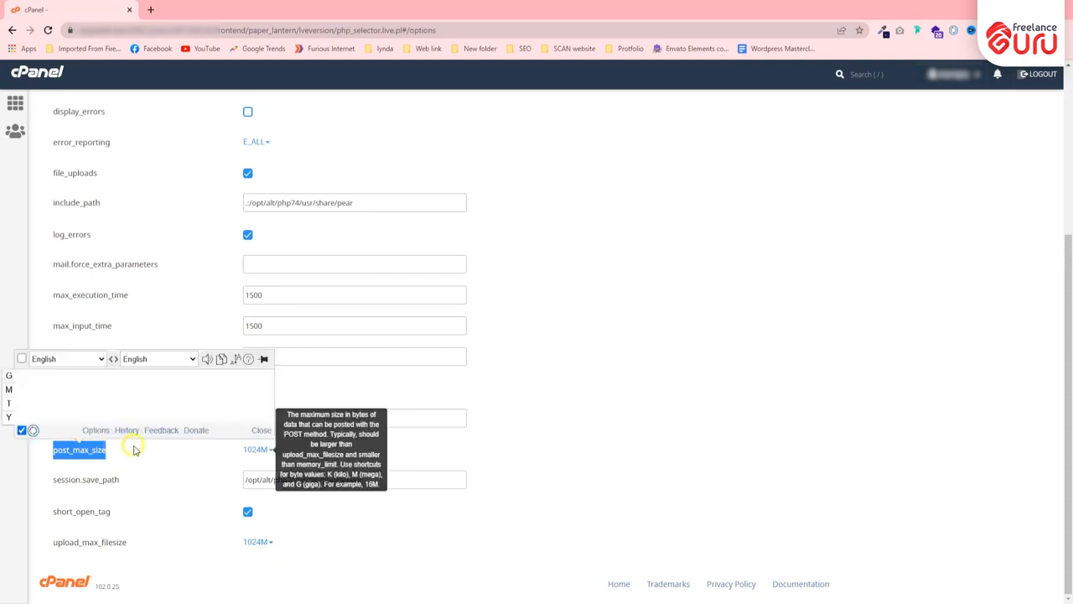
pyautogui.click(136, 448)
pyautogui.click(254, 454)
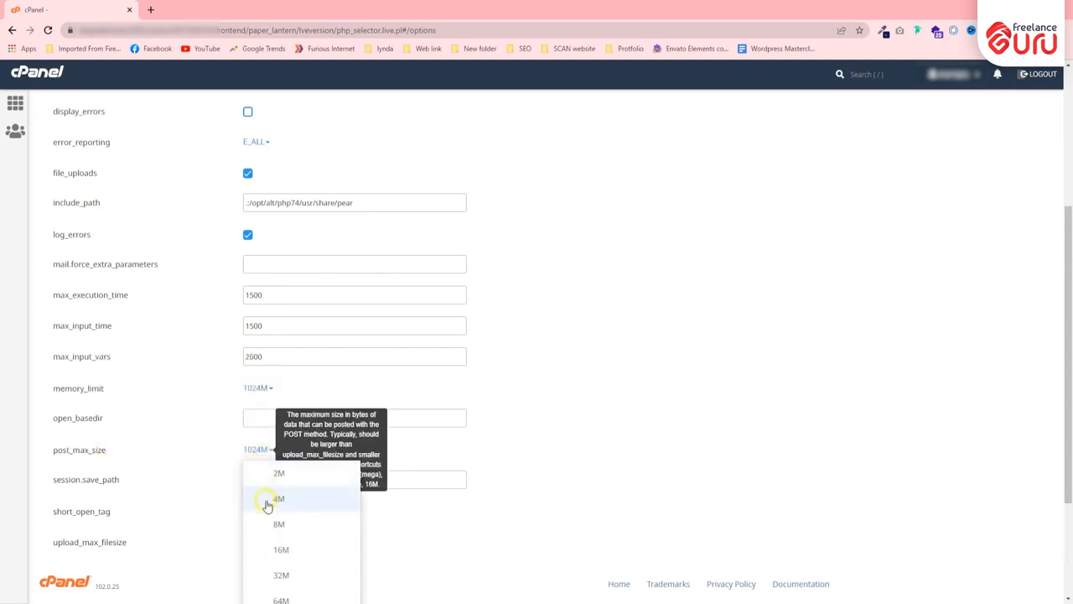
pyautogui.scroll(-2, 271, 506)
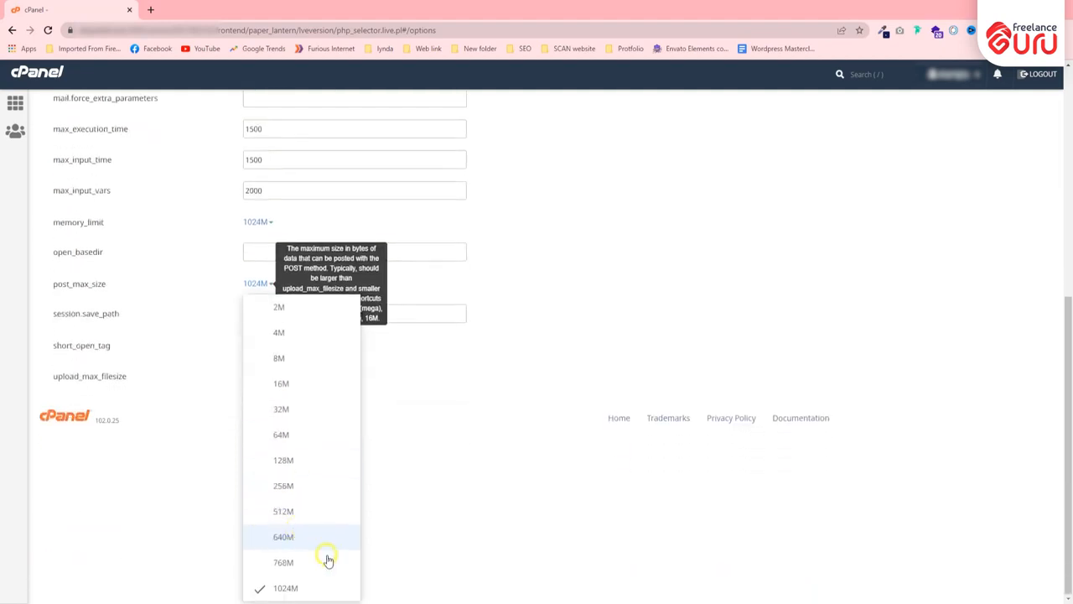
pyautogui.click(168, 314)
pyautogui.scroll(2, 194, 403)
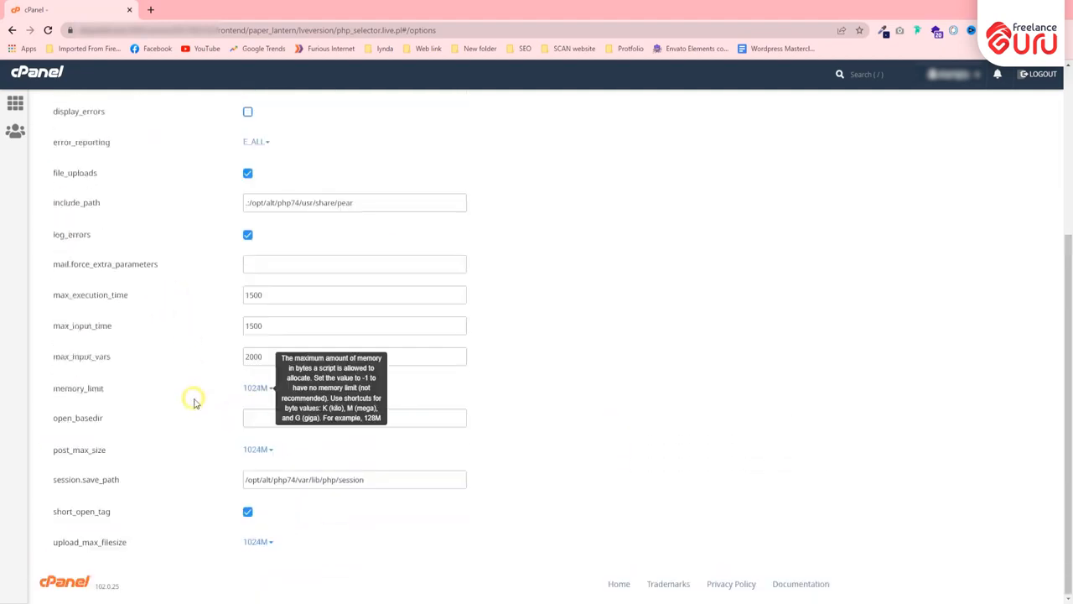
pyautogui.moveTo(163, 541)
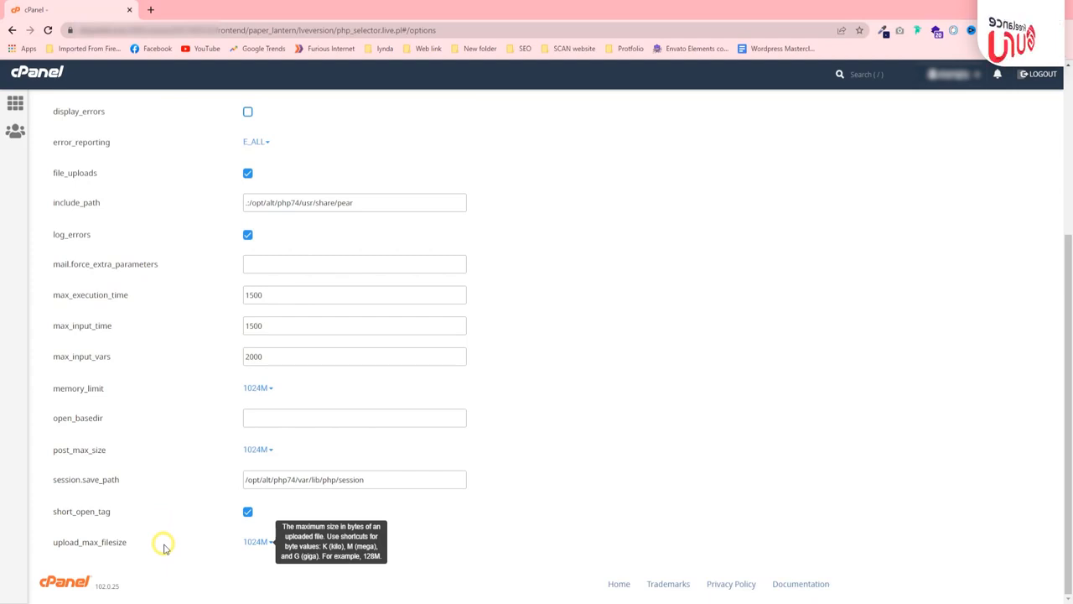
pyautogui.moveTo(202, 460)
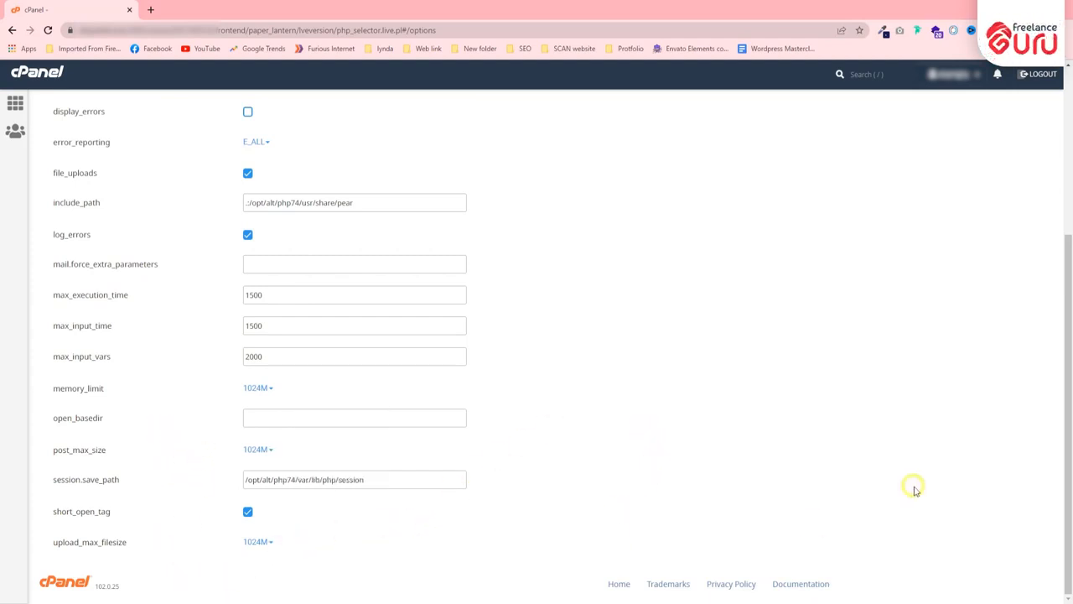
# Highlight the max_execution_time value 1500 and scroll further down the page
pyautogui.scroll(1, 189, 457)
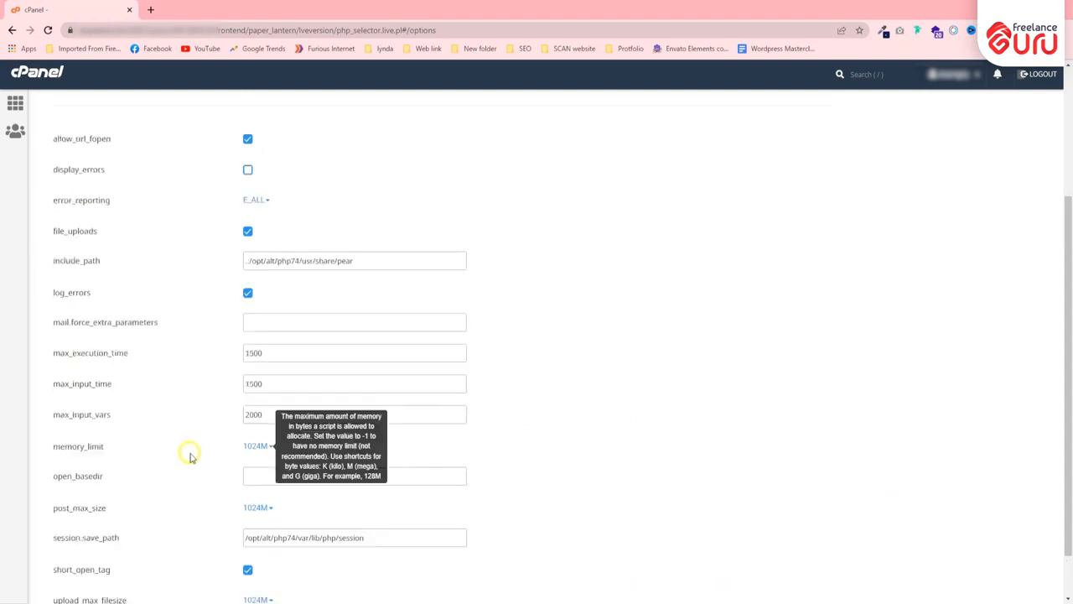
pyautogui.scroll(2, 218, 449)
pyautogui.scroll(-3, 230, 445)
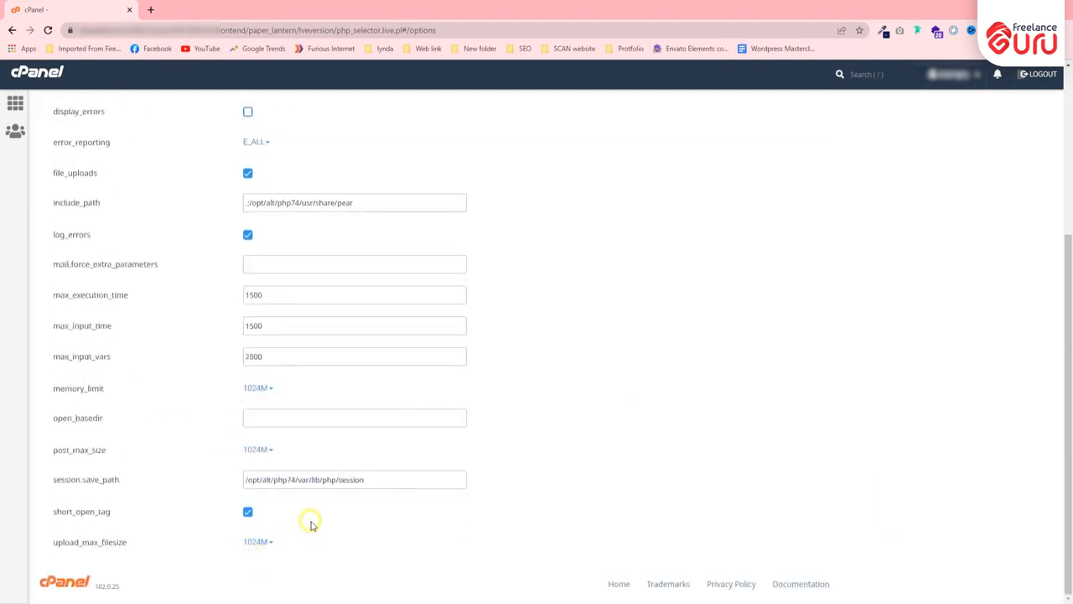
pyautogui.moveTo(270, 298)
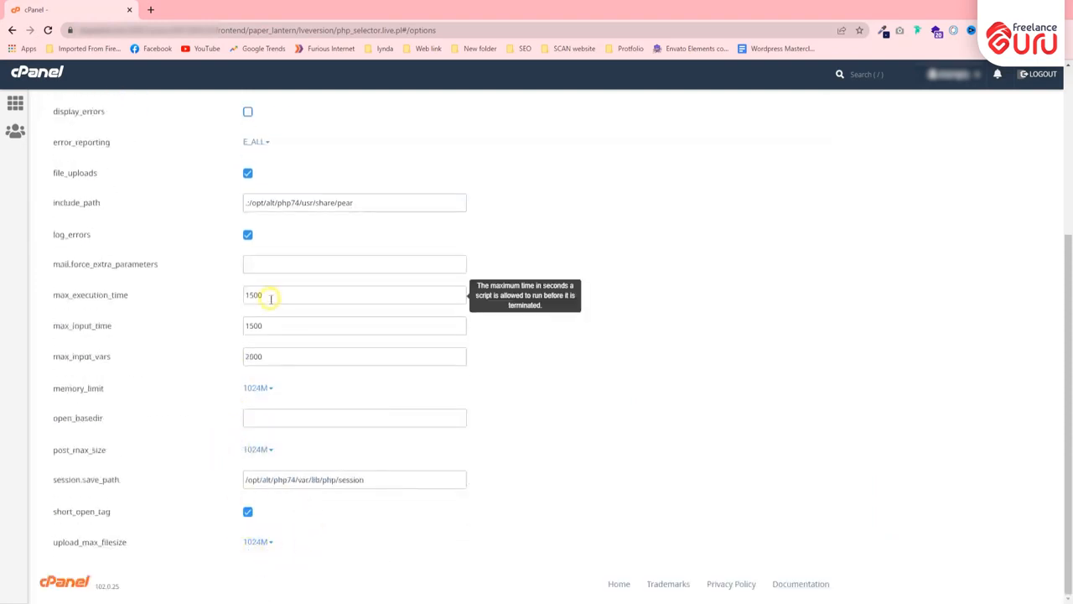
pyautogui.moveTo(270, 299); pyautogui.dragTo(241, 290)
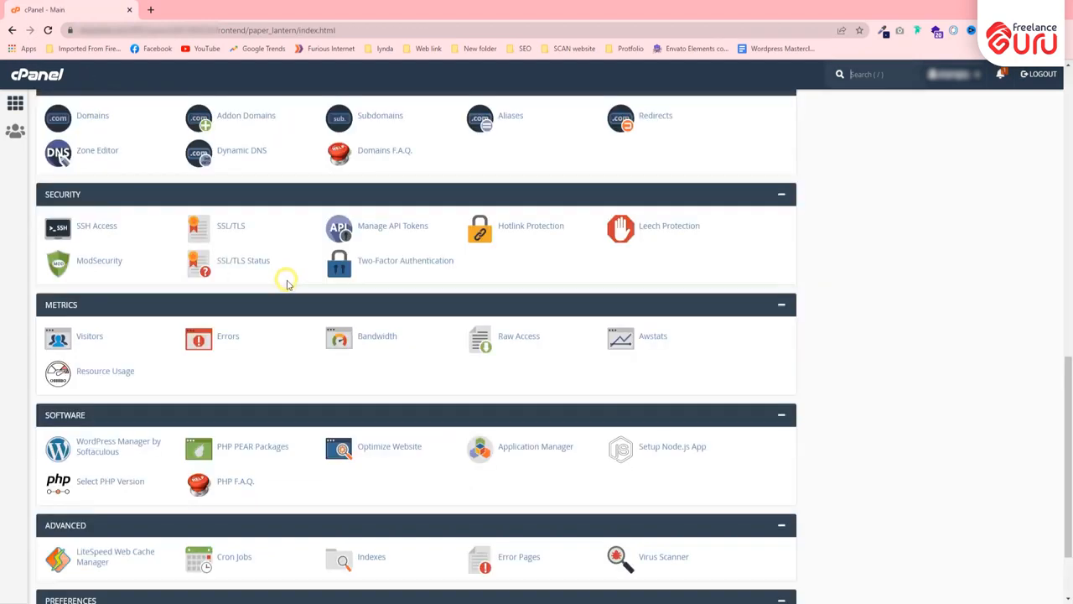
pyautogui.scroll(-1, 285, 281)
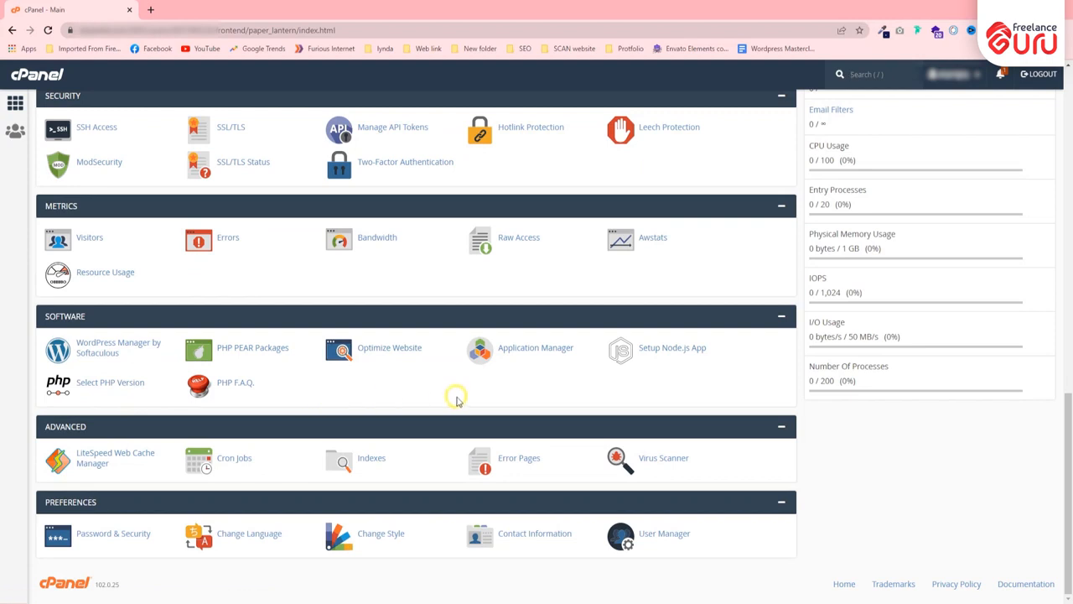
# Open User Manager from Preferences and bring up the Add User subaccount form
pyautogui.click(692, 553)
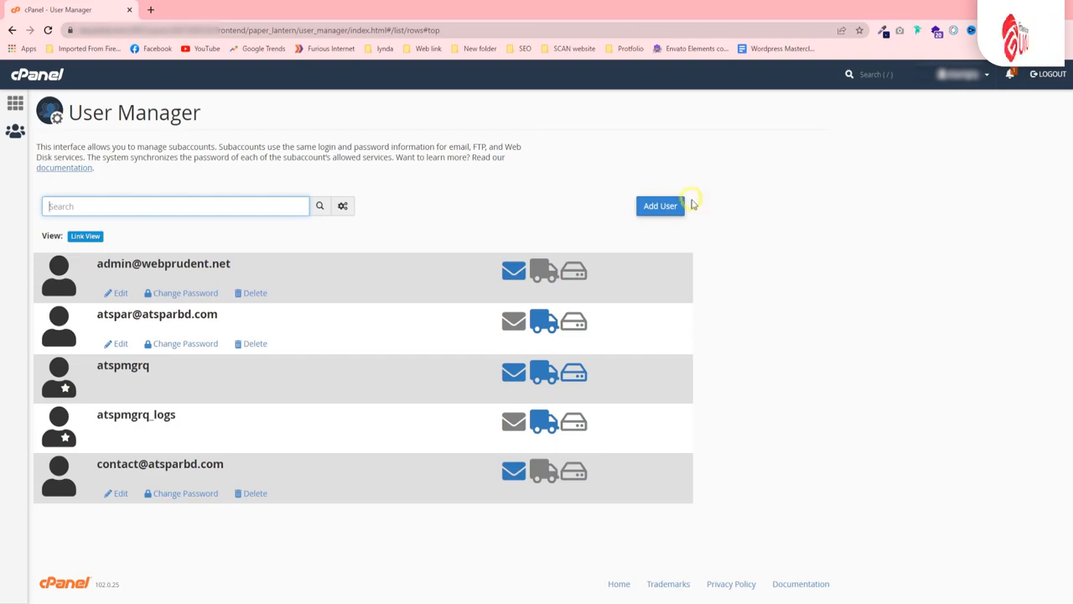
pyautogui.click(676, 207)
pyautogui.scroll(-2, 115, 311)
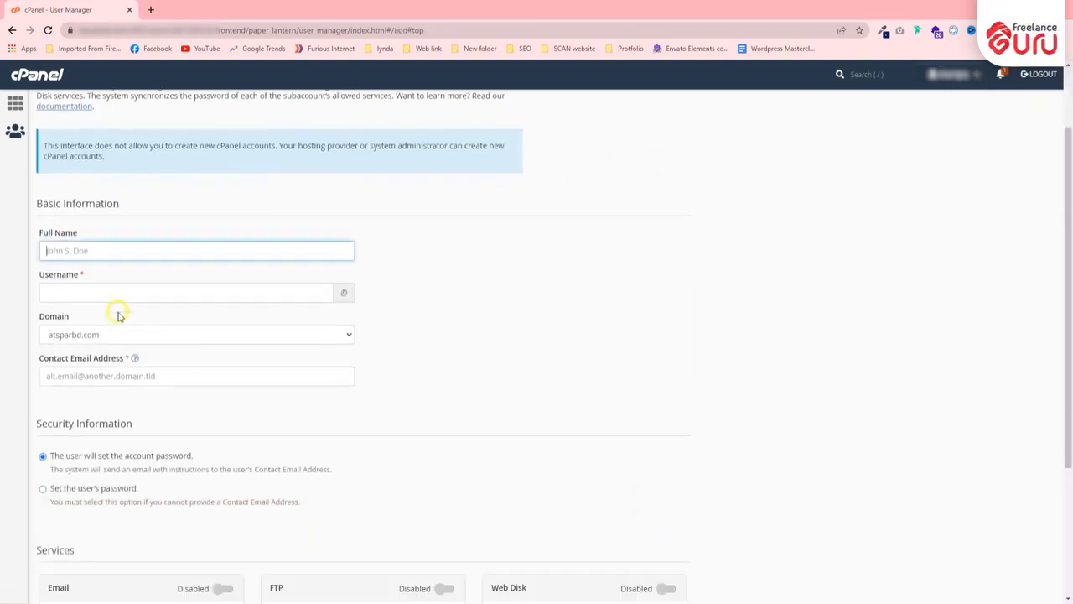
# Visit the Full Name, Username and contact e-mail fields, choosing webprudent.net as the domain
pyautogui.click(107, 163)
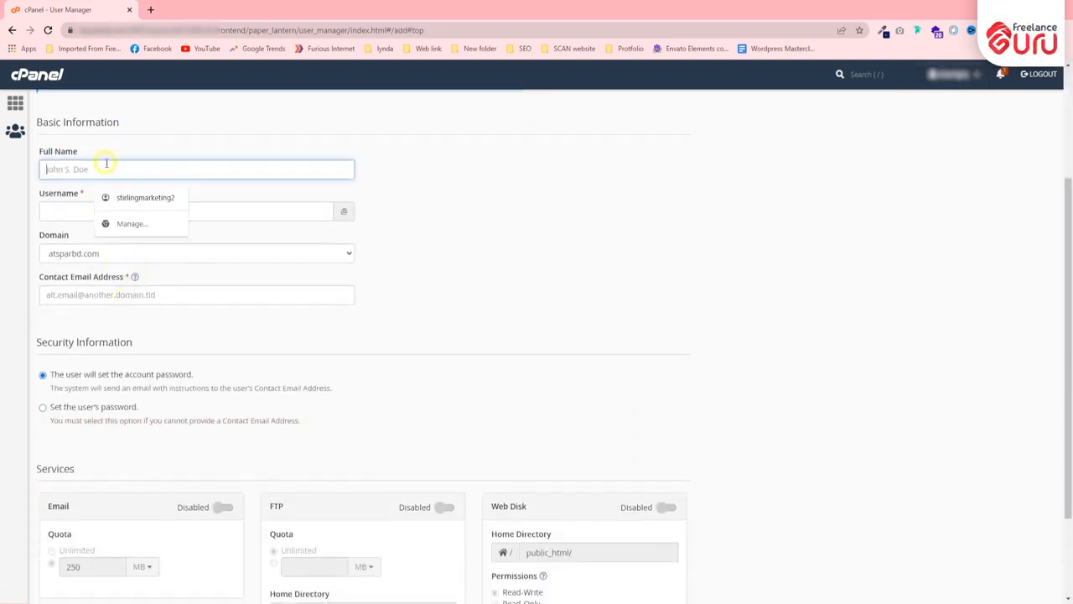
pyautogui.click(74, 208)
pyautogui.click(57, 253)
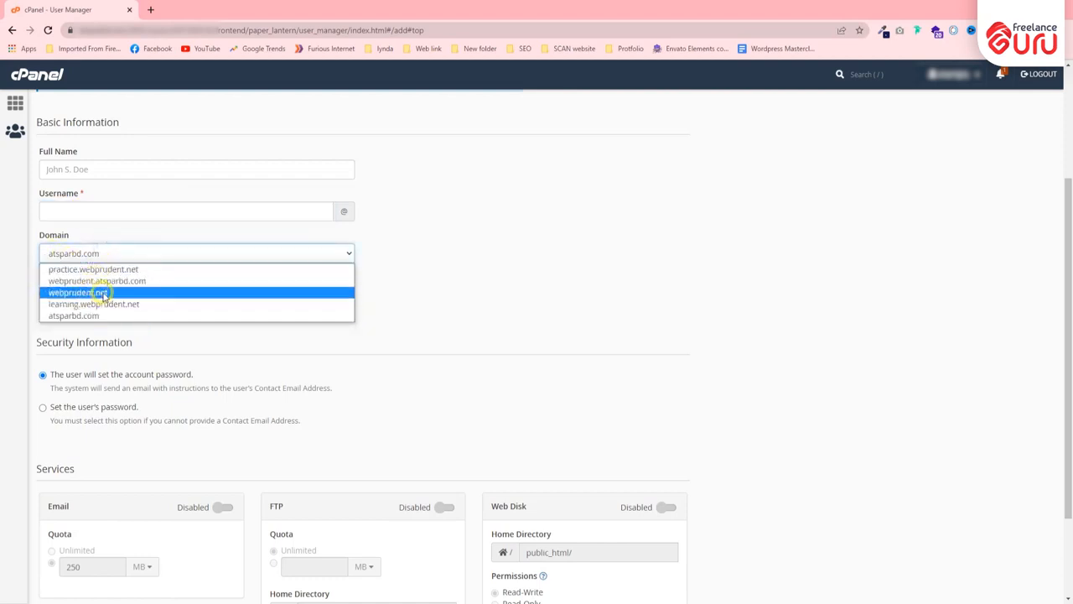
pyautogui.click(103, 293)
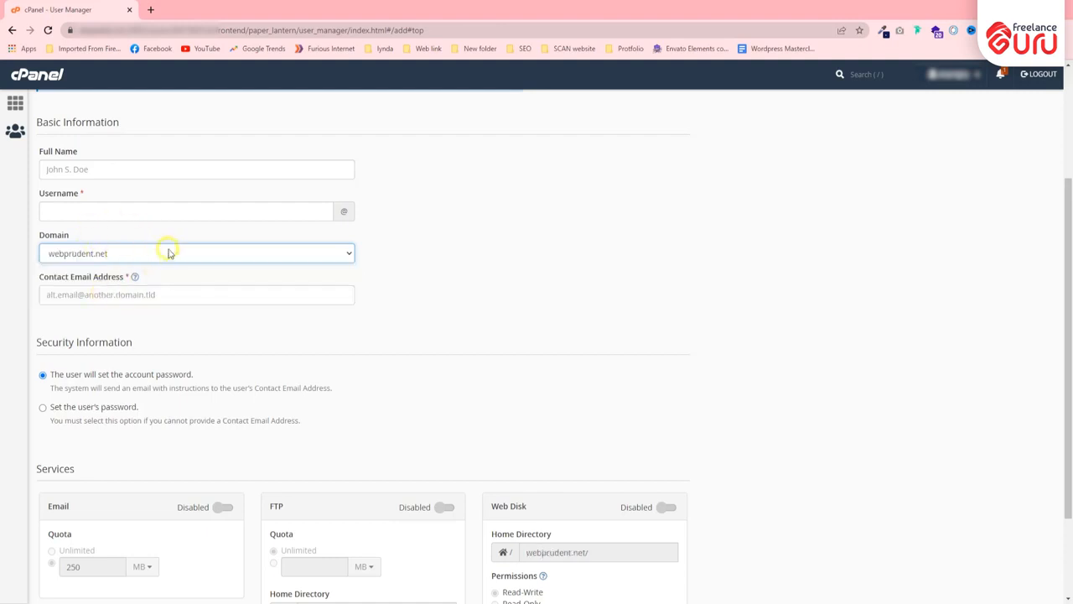
pyautogui.scroll(-1, 168, 252)
pyautogui.click(111, 238)
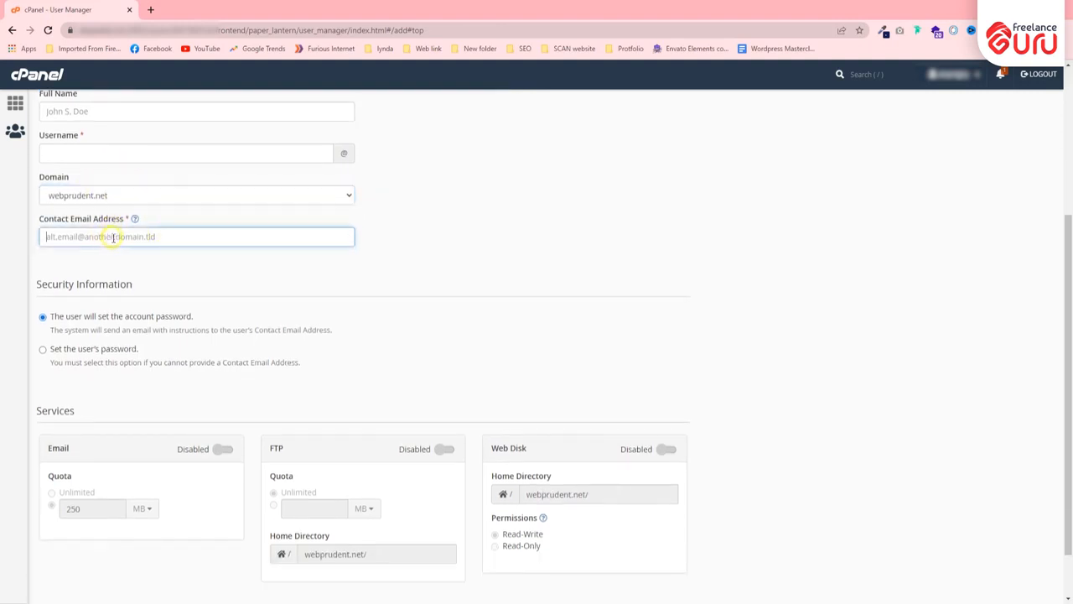
pyautogui.click(165, 277)
pyautogui.scroll(-1, 125, 352)
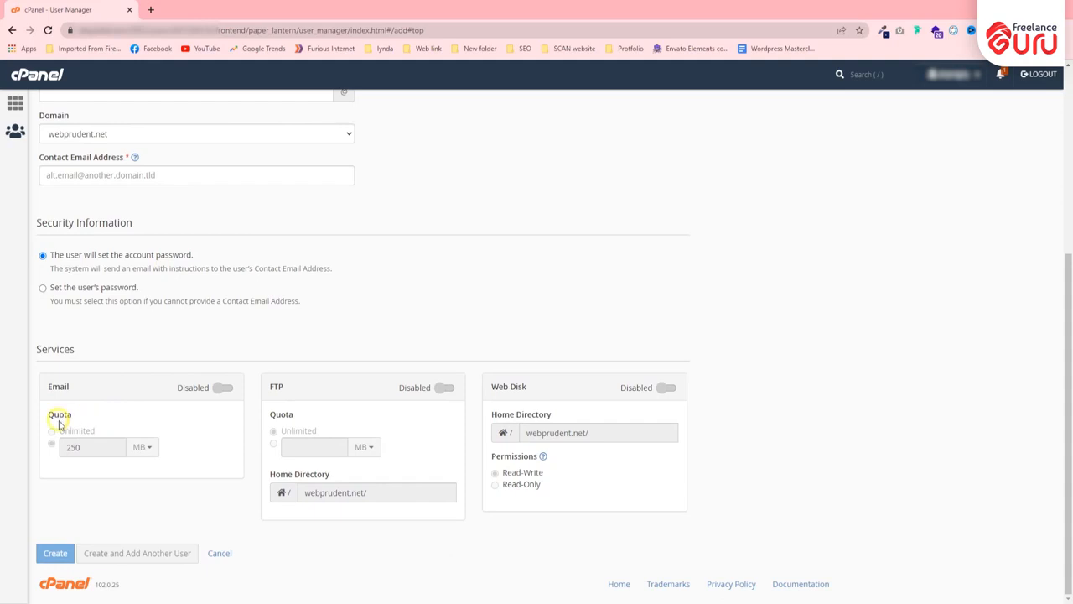
# Toggle Email, FTP and Web Disk on and back off, then return unsaved to the dashboard
pyautogui.click(220, 388)
pyautogui.click(442, 387)
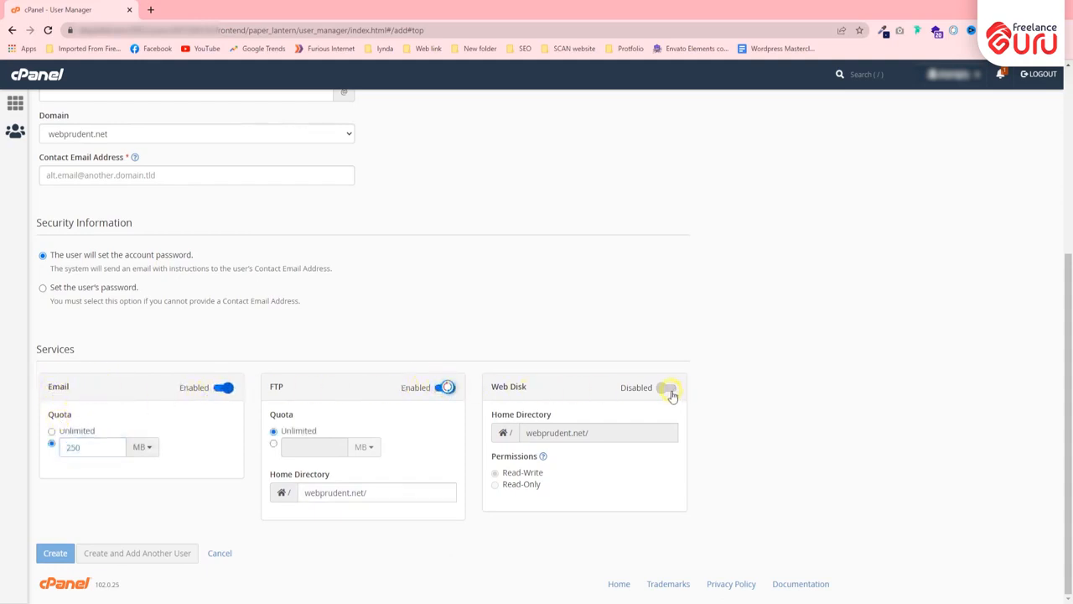
pyautogui.click(668, 389)
pyautogui.click(668, 390)
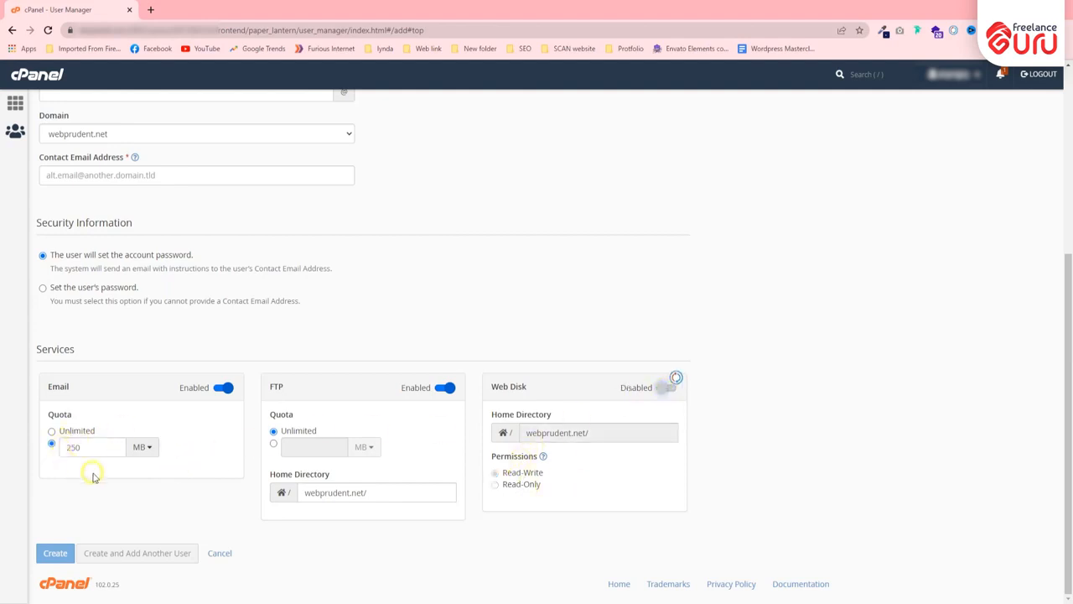
pyautogui.click(222, 389)
pyautogui.click(446, 390)
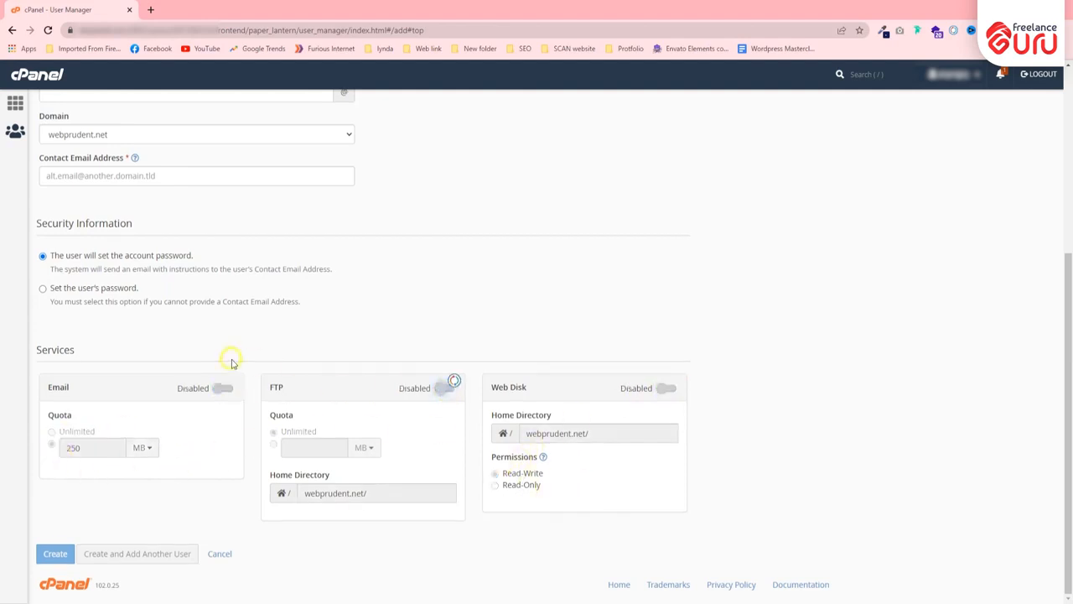
pyautogui.click(37, 75)
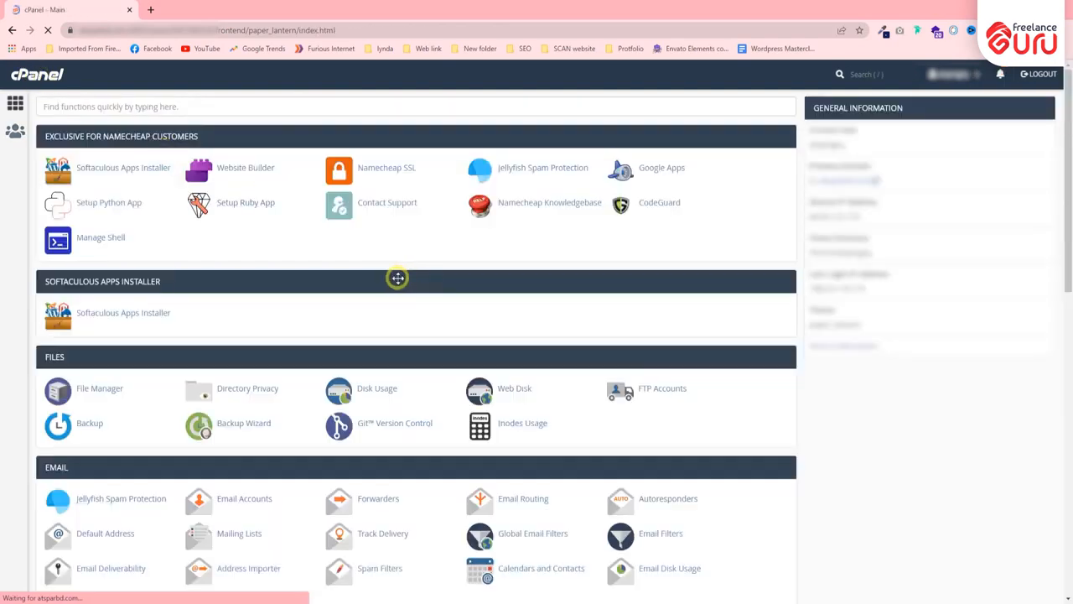
pyautogui.scroll(-15, 397, 277)
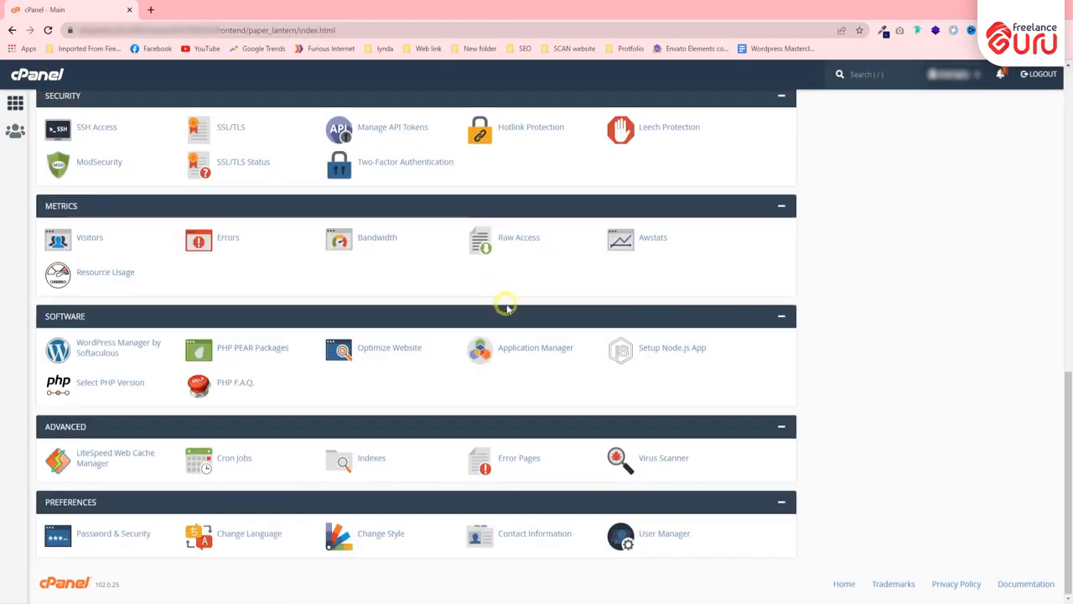
# Open User Manager from Preferences to view the five existing subaccounts
pyautogui.click(662, 534)
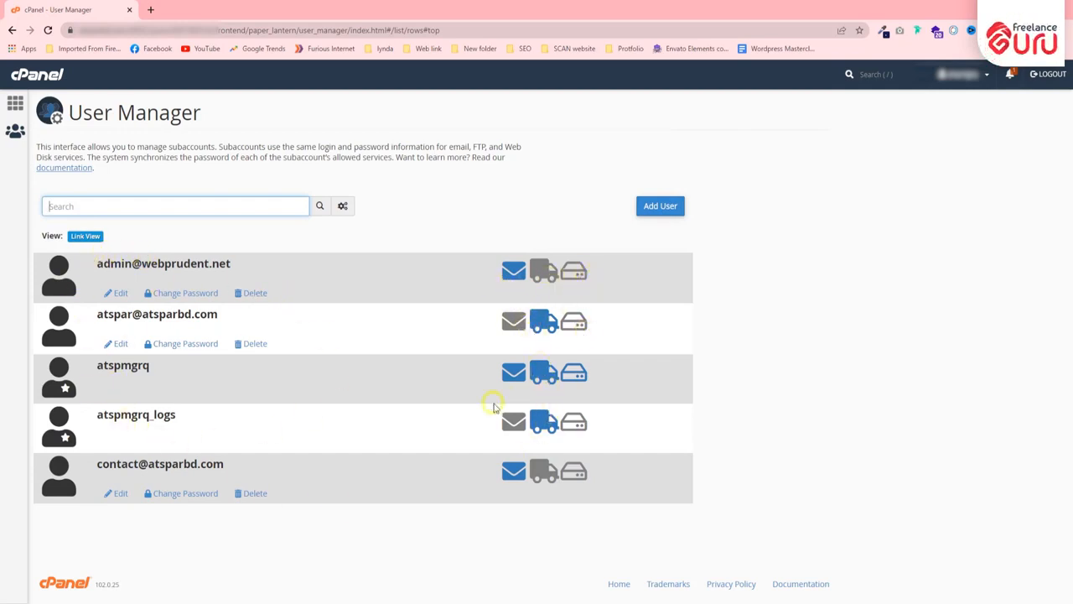
pyautogui.click(494, 375)
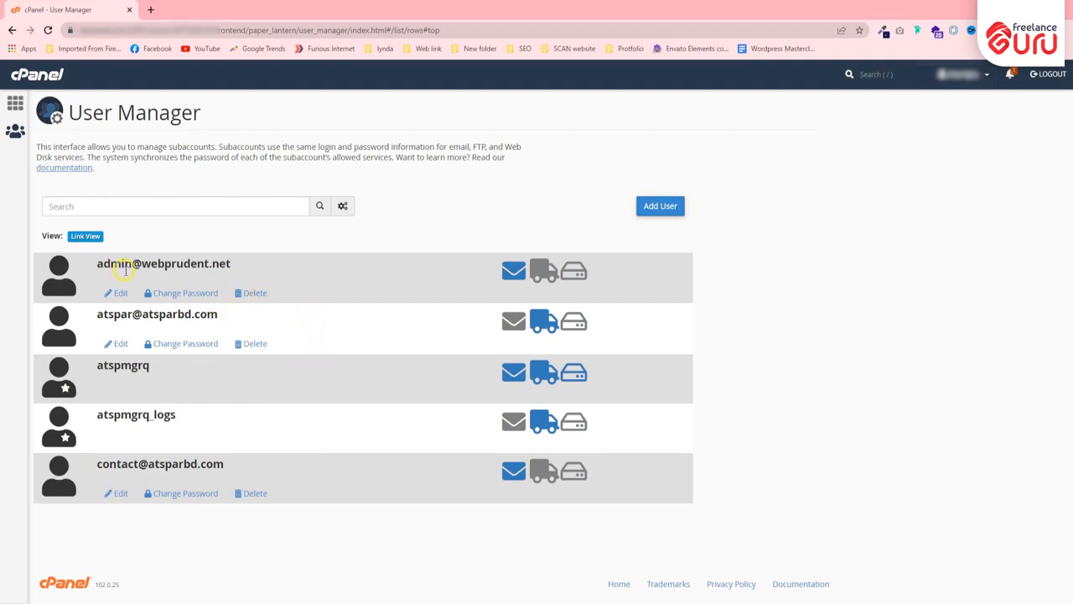
# Delete the first subaccount, the admin email user, confirming with the red Delete button
pyautogui.moveTo(96, 270); pyautogui.dragTo(270, 264)
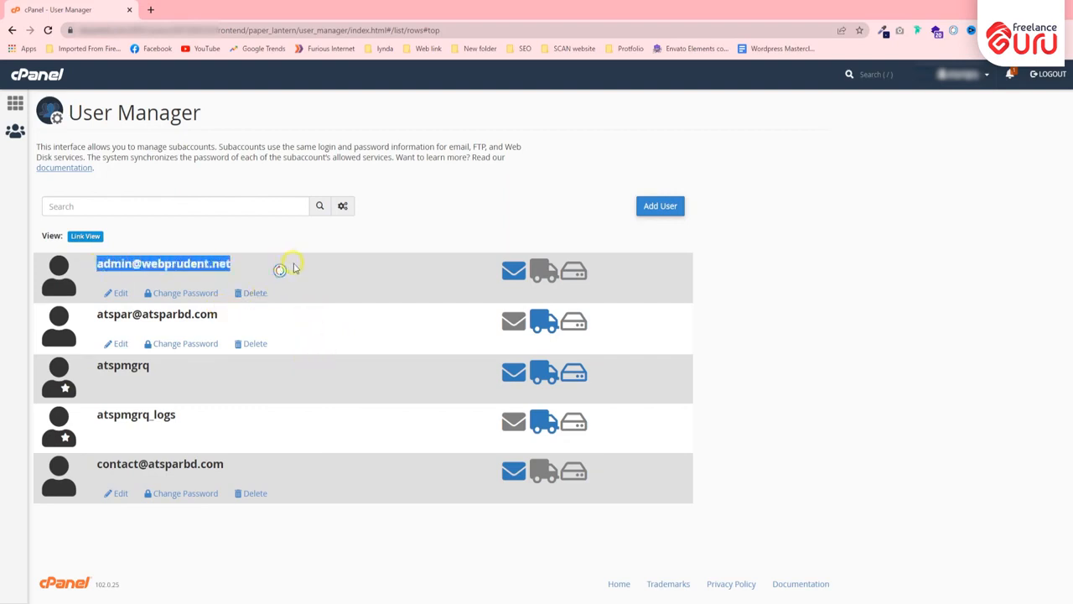
pyautogui.click(147, 266)
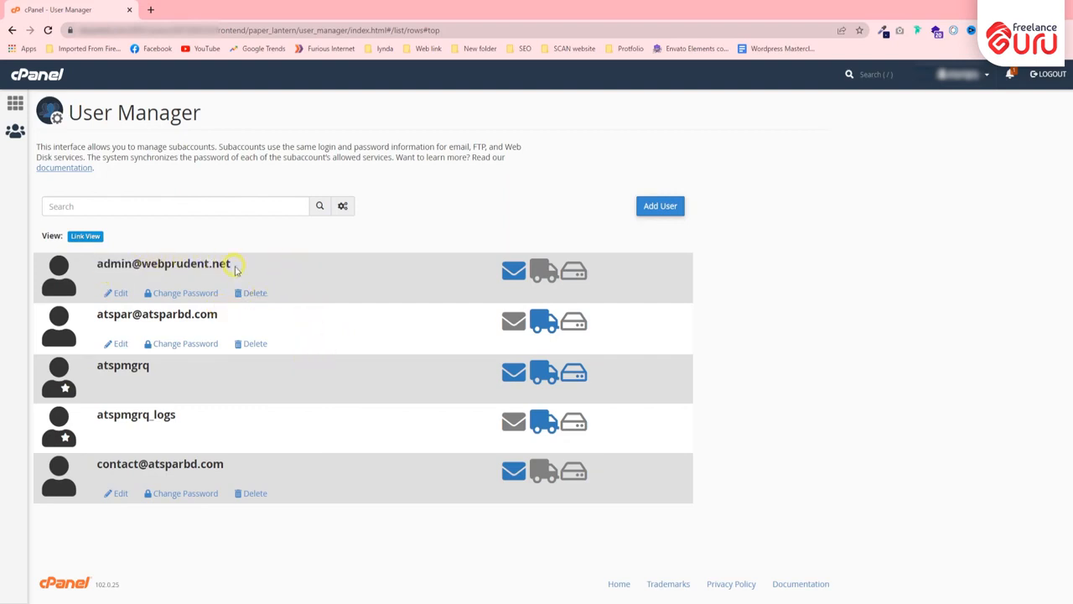
pyautogui.moveTo(239, 269); pyautogui.dragTo(98, 265)
pyautogui.click(266, 268)
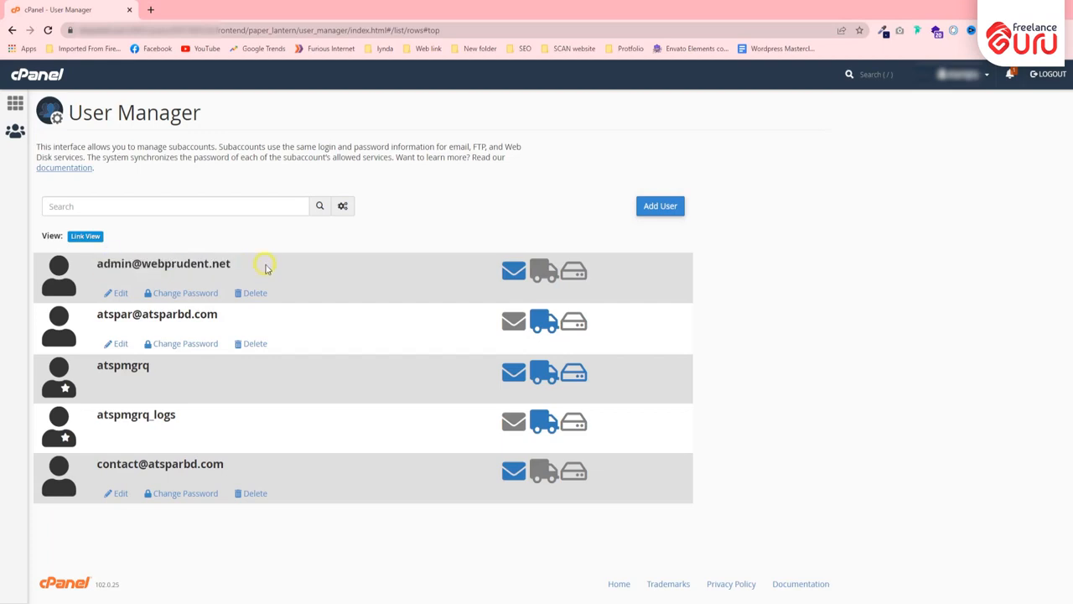
pyautogui.click(256, 293)
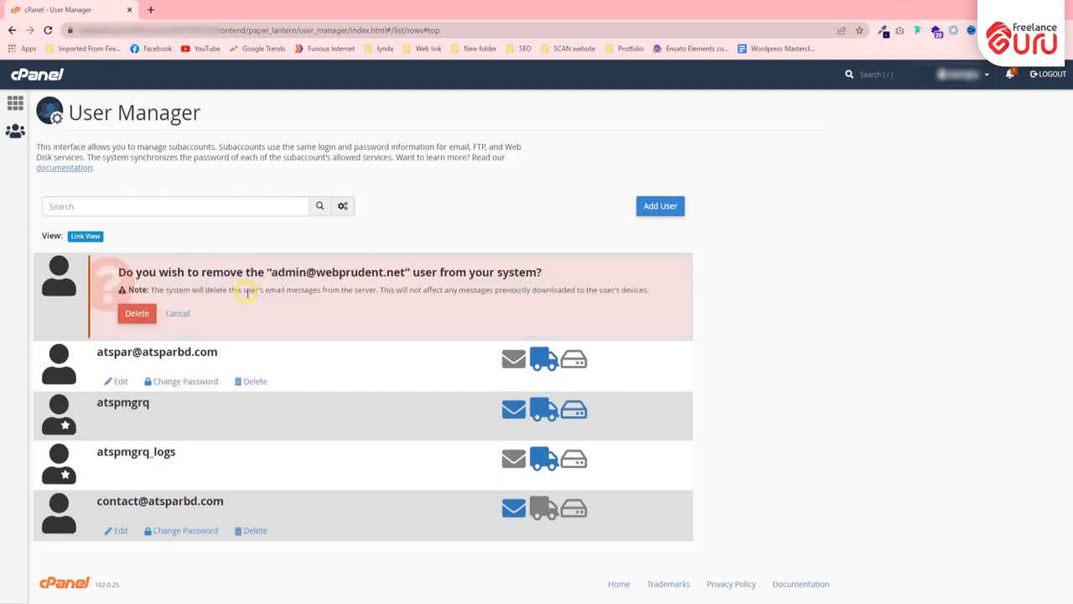
pyautogui.click(138, 314)
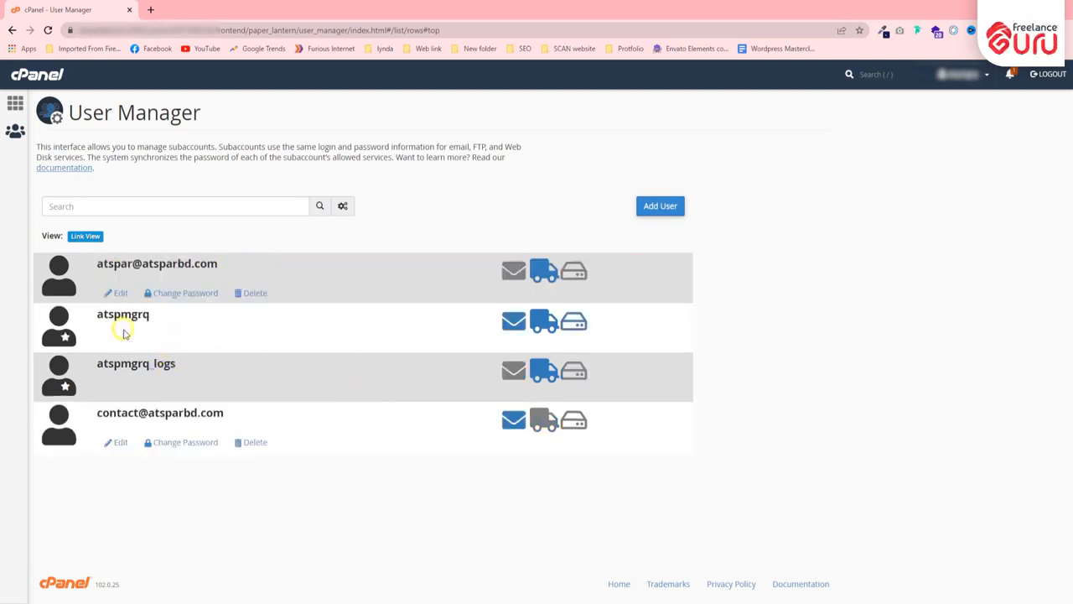
# Glance over the Add User form, then go back to the cPanel dashboard
pyautogui.click(642, 209)
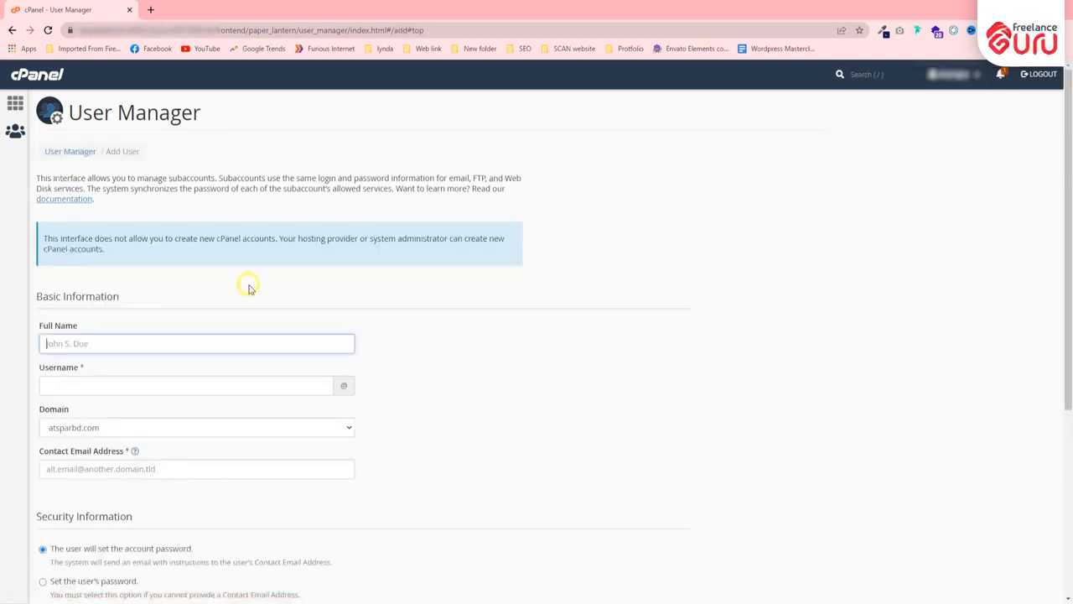
pyautogui.click(103, 342)
pyautogui.click(311, 283)
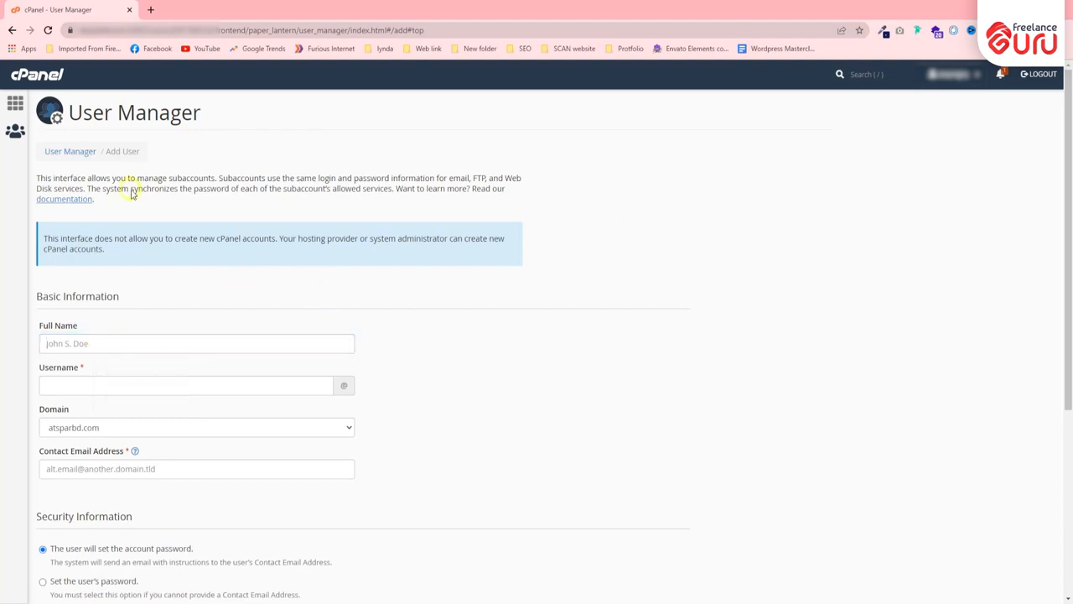
pyautogui.scroll(-1, 132, 189)
pyautogui.scroll(-3, 168, 298)
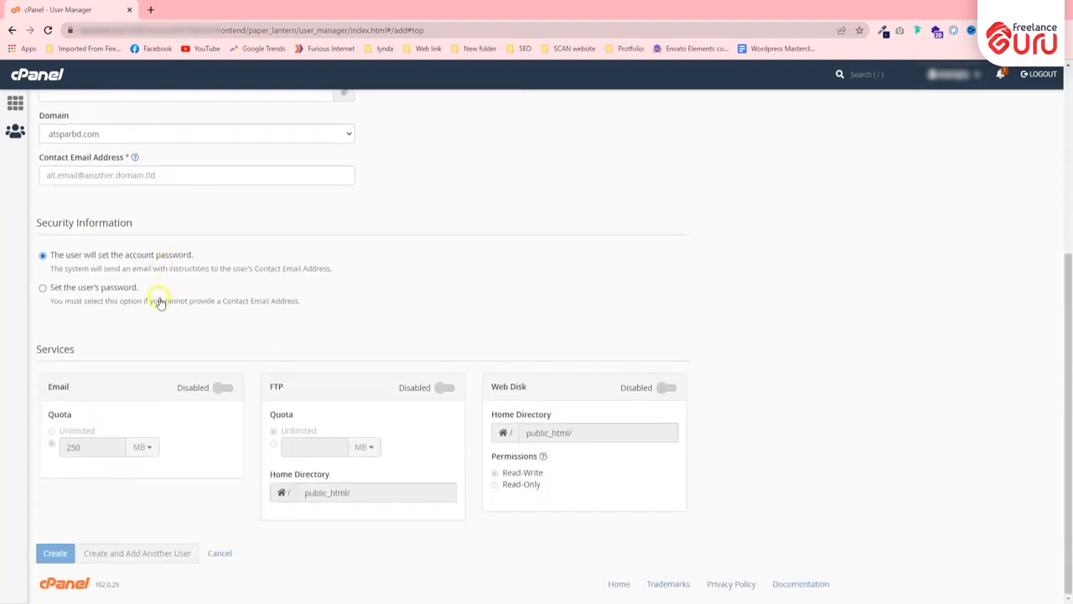
pyautogui.scroll(3, 159, 302)
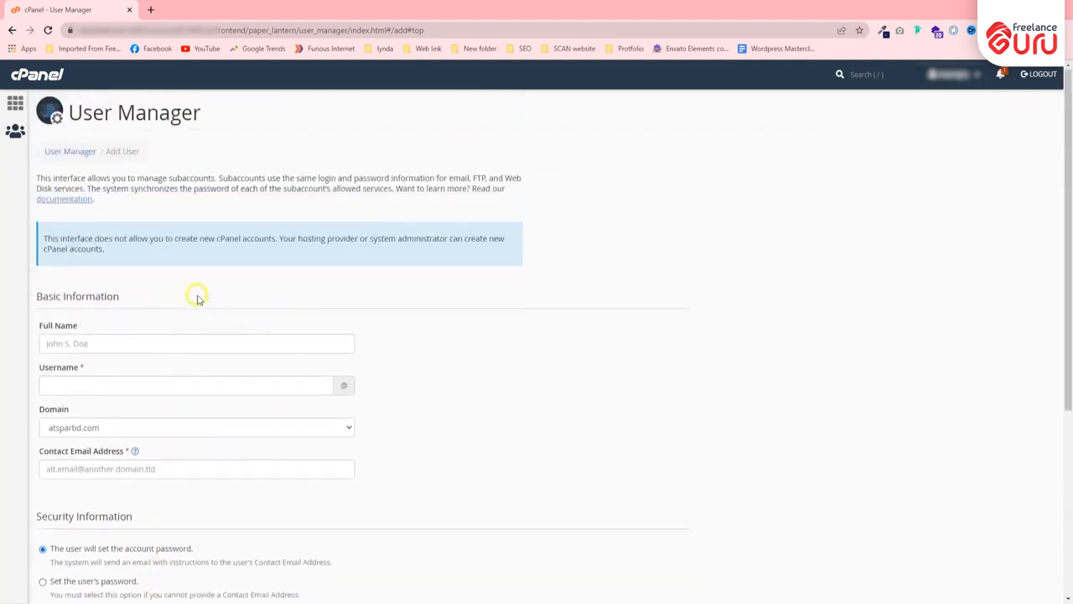
pyautogui.click(37, 74)
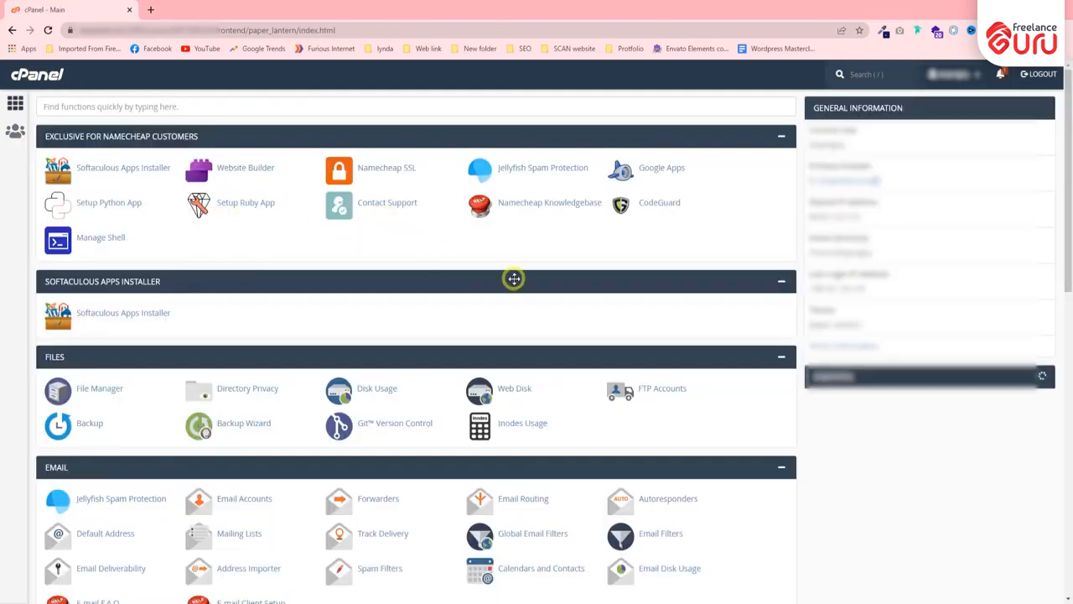
pyautogui.scroll(-2, 513, 280)
pyautogui.scroll(-3, 511, 281)
pyautogui.scroll(1, 510, 280)
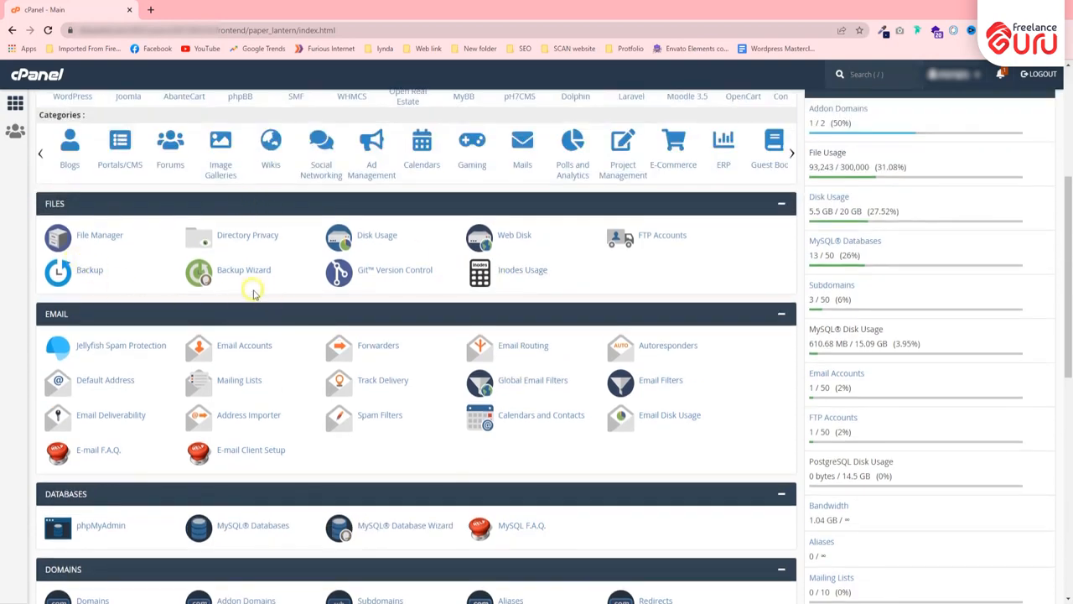
pyautogui.scroll(-3, 172, 276)
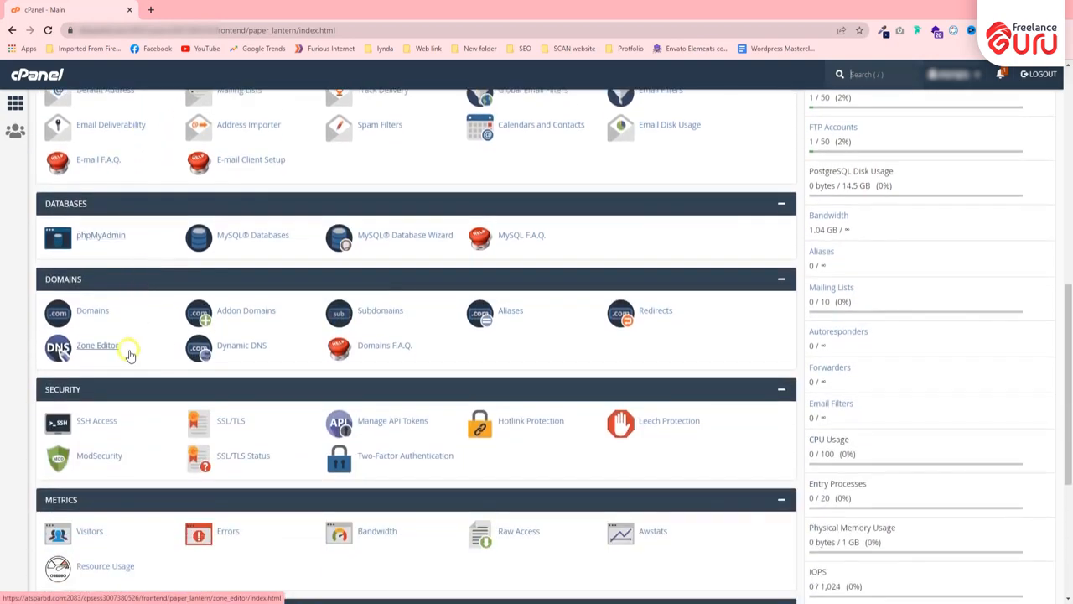
pyautogui.scroll(-3, 170, 380)
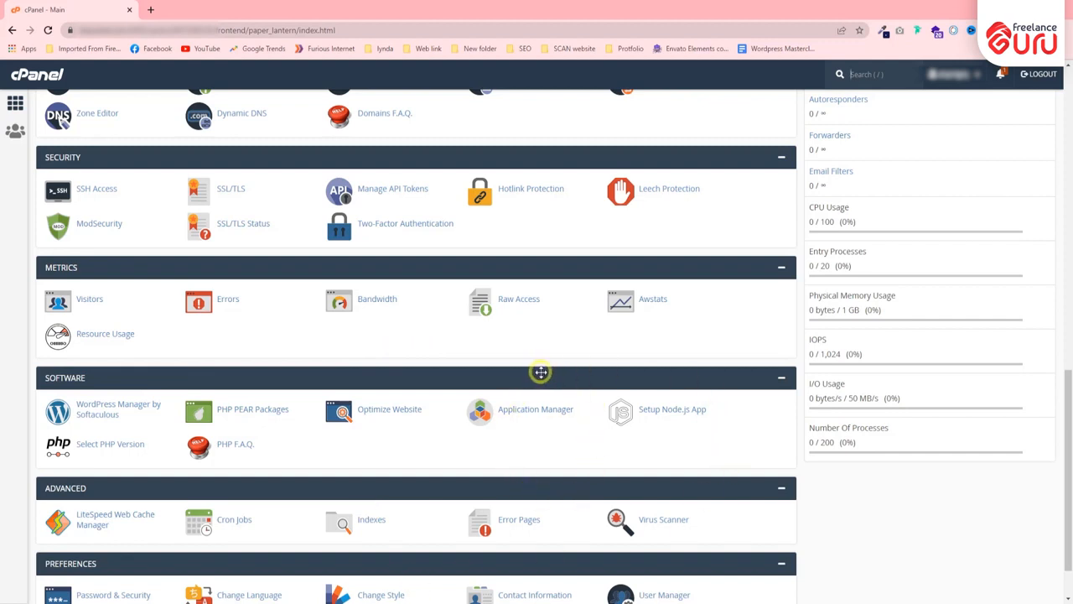
pyautogui.scroll(-1, 532, 374)
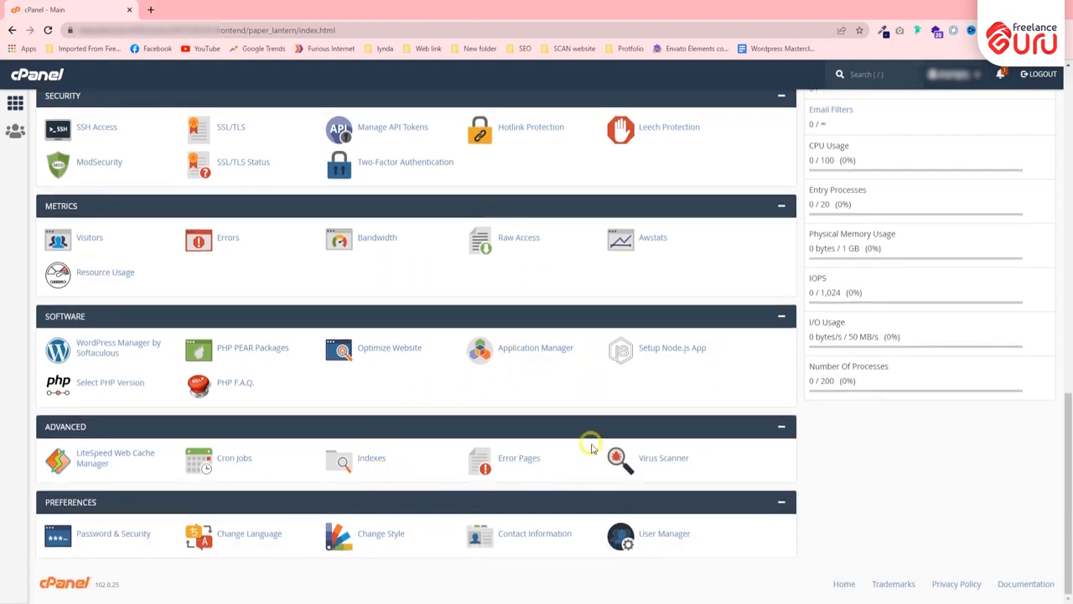